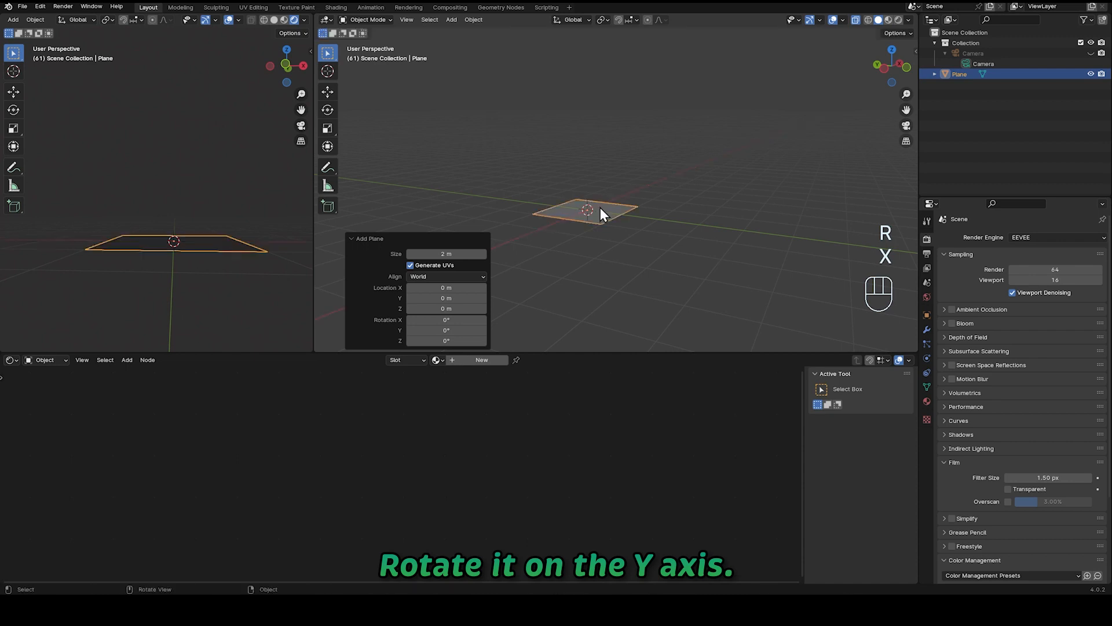
Rotate the plane 90° around the Y axis so it stands upright
{"action": "key", "text": "r"}
{"action": "key", "text": "y"}
{"action": "key", "text": "KP_9"}
{"action": "key", "text": "KP_0"}
{"action": "key", "text": "KP_Enter"}
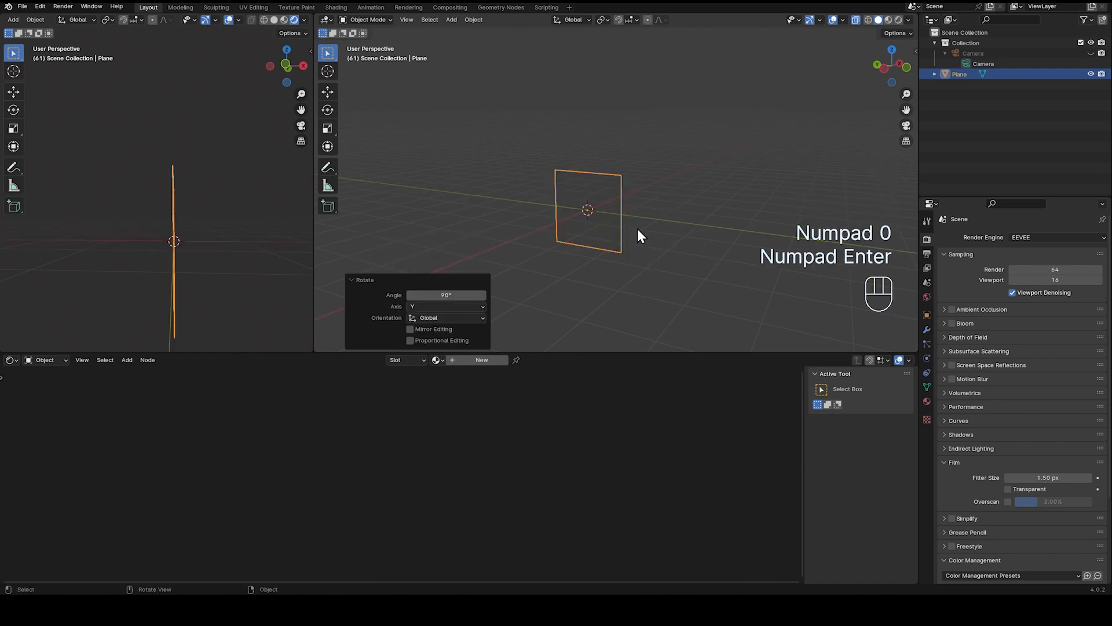
In Edit Mode, add five evenly spaced vertical loop cuts and two horizontal loop cuts to the plane
{"action": "left_click", "coordinate": [886, 69]}
{"action": "scroll", "coordinate": [560, 218], "scroll_direction": "up", "scroll_amount": 2}
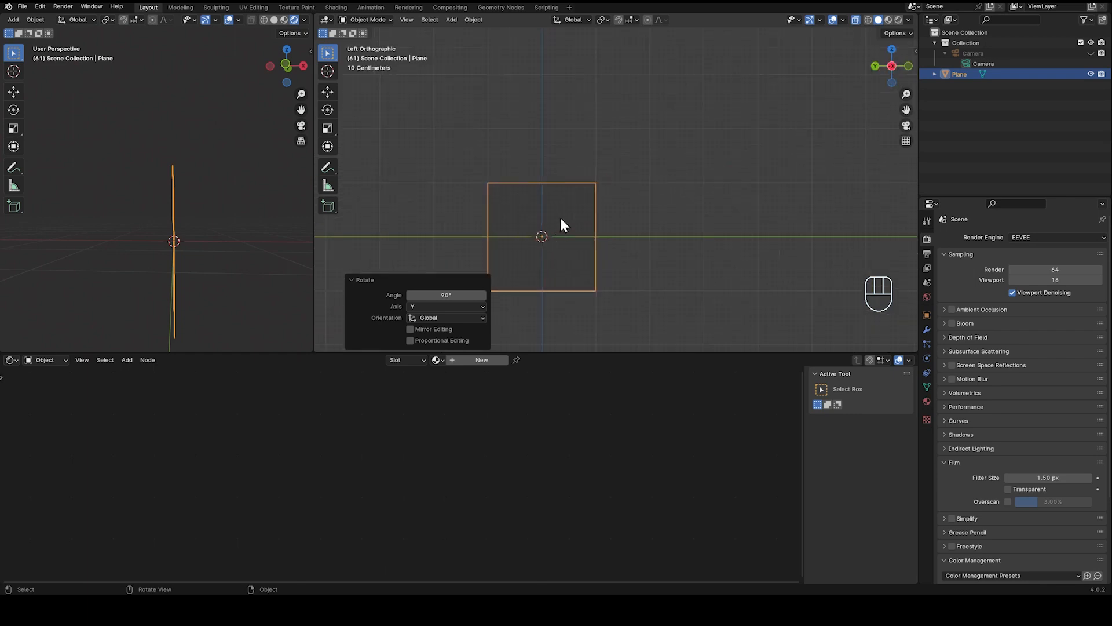
{"action": "key", "text": "Tab"}
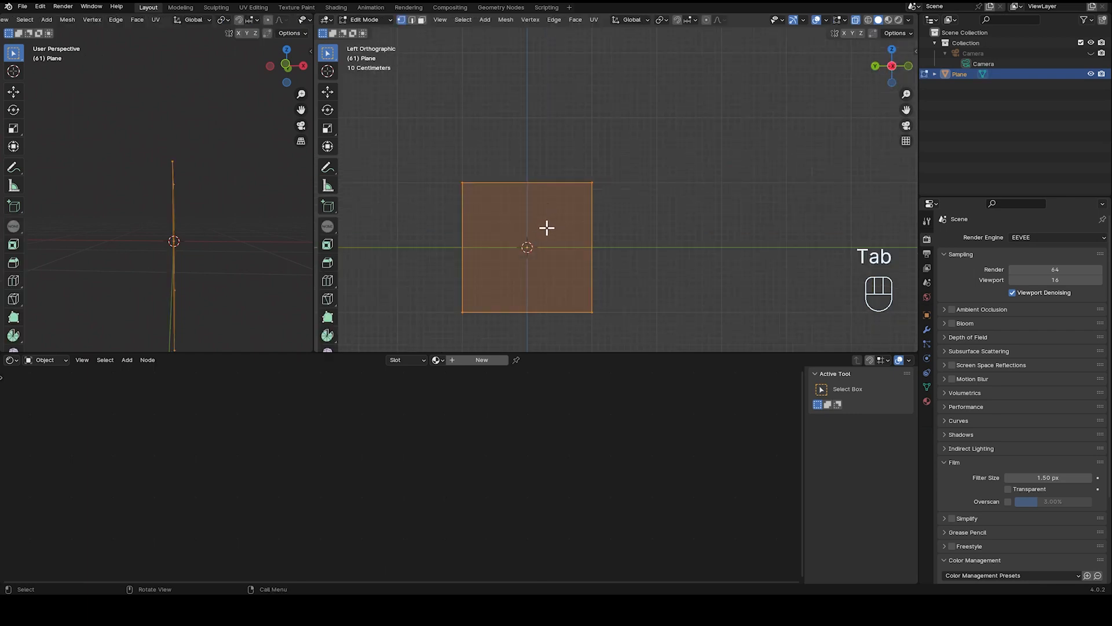
{"action": "key", "text": "ctrl+r"}
{"action": "scroll", "coordinate": [525, 201], "scroll_direction": "up", "scroll_amount": 3}
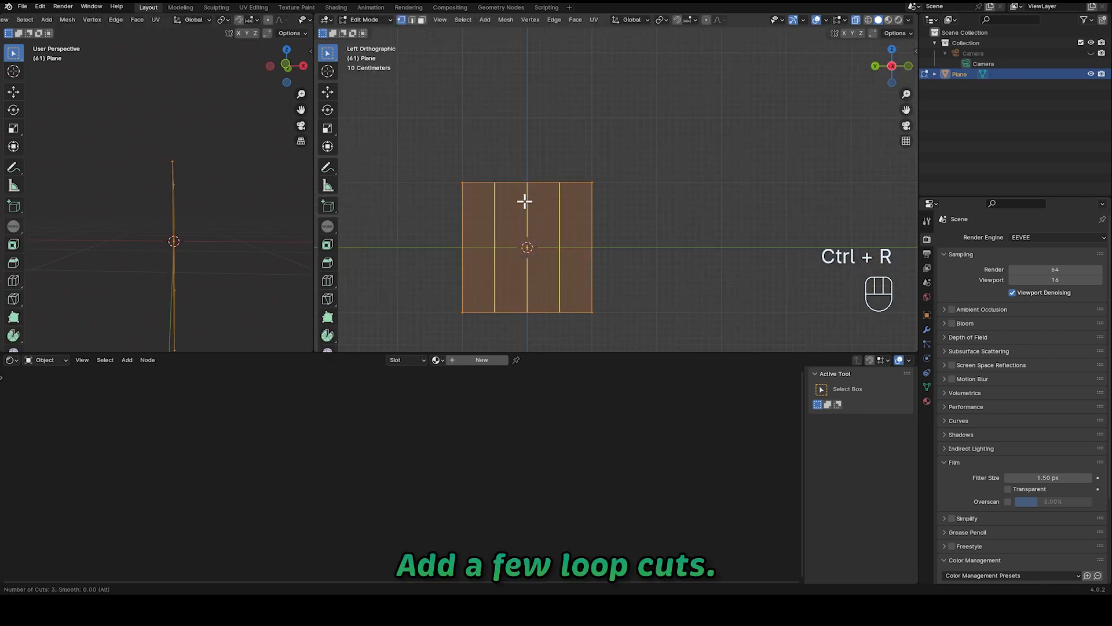
{"action": "scroll", "coordinate": [525, 201], "scroll_direction": "up", "scroll_amount": 1}
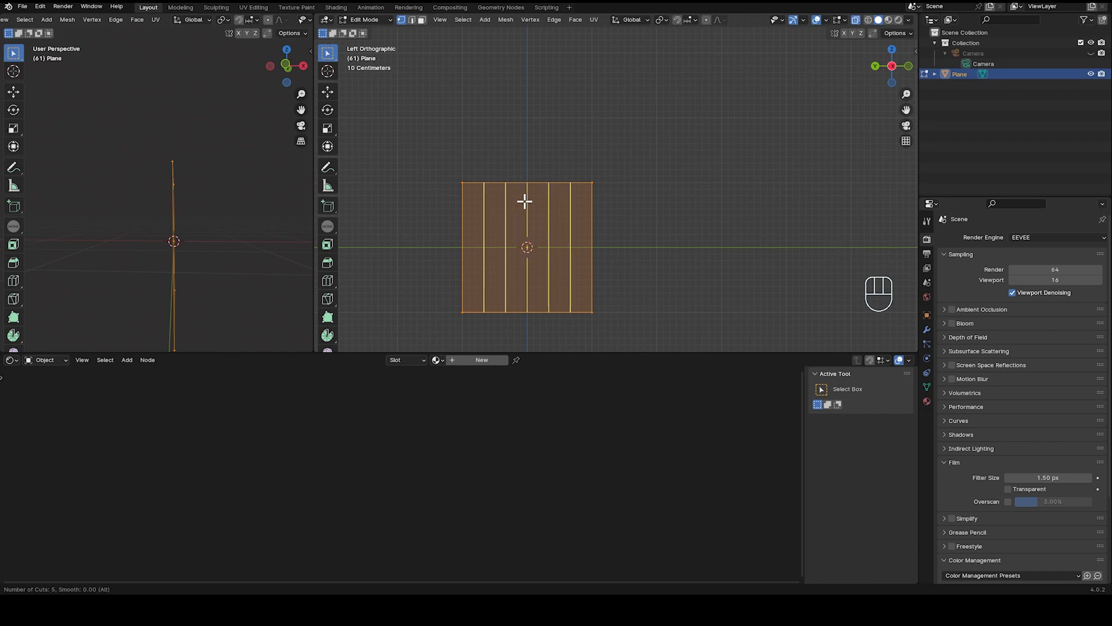
{"action": "left_click", "coordinate": [524, 201]}
{"action": "key", "text": "ctrl+r"}
{"action": "left_click", "coordinate": [541, 219]}
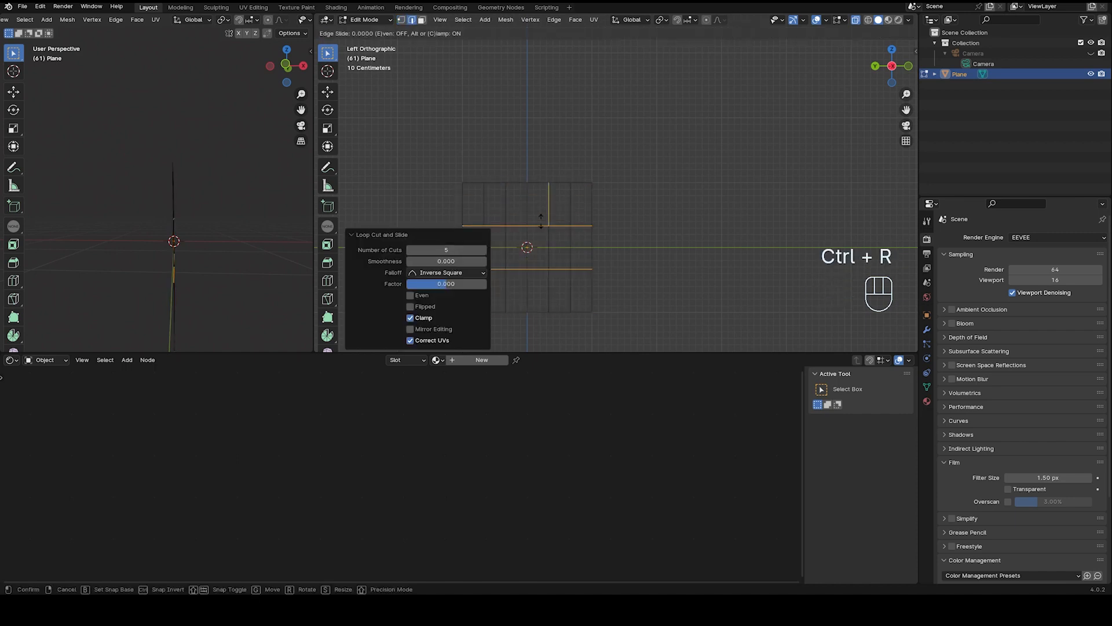
{"action": "left_click", "coordinate": [541, 219]}
Extrude the three middle vertices of the plane's upper edge about 0.62 m along Z and scale them narrower into a tapered peak
{"action": "key", "text": "1"}
{"action": "left_click_drag", "start_coordinate": [492, 161], "coordinate": [562, 207]}
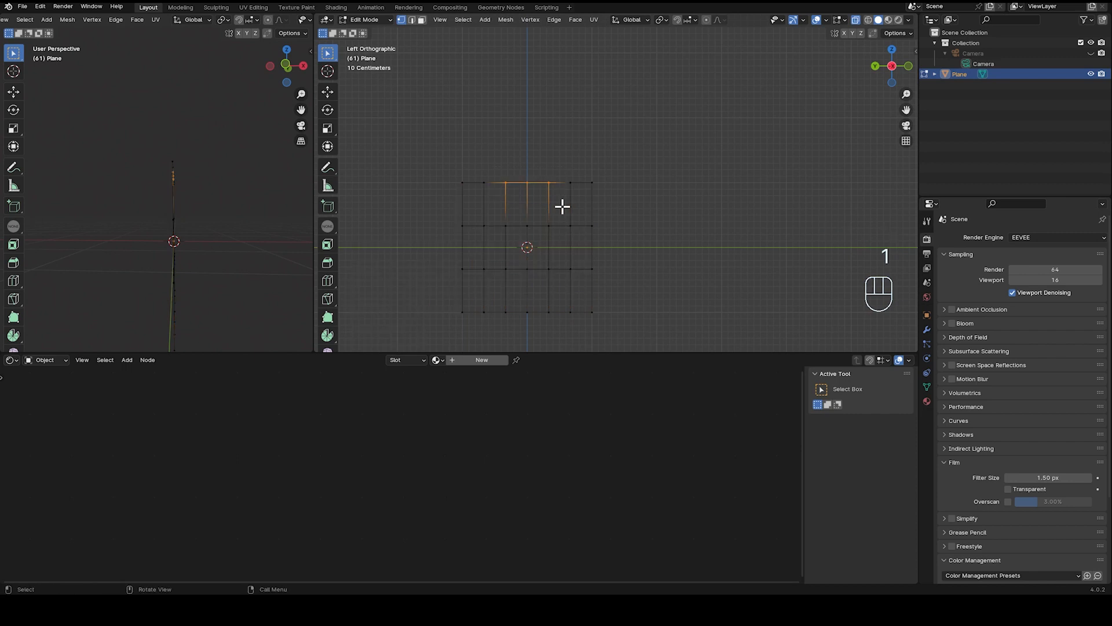
{"action": "key", "text": "e"}
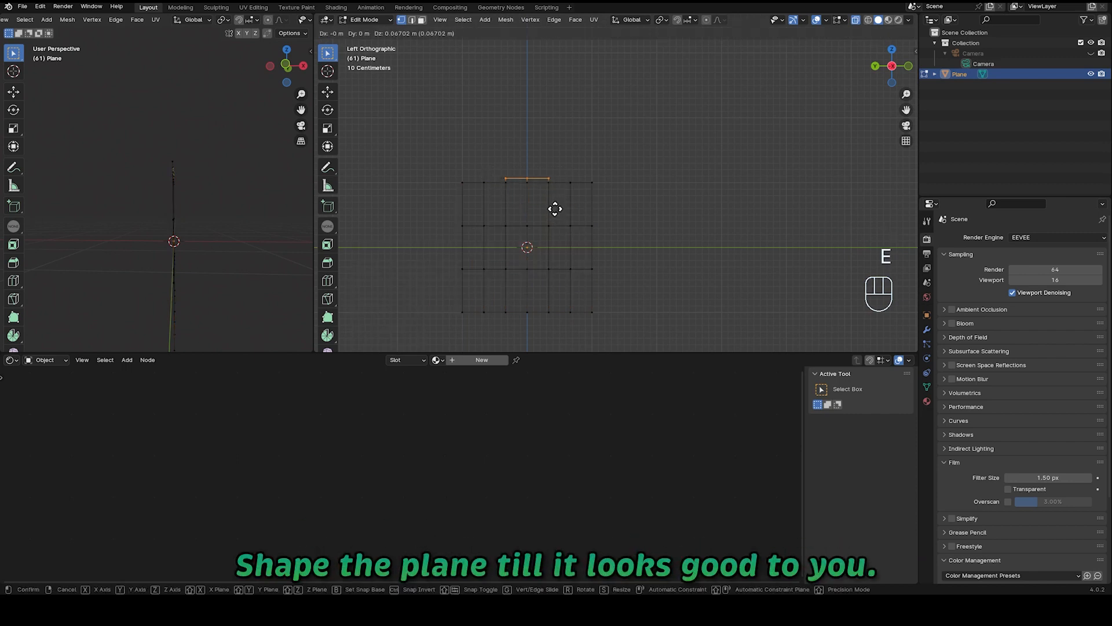
{"action": "key", "text": "z"}
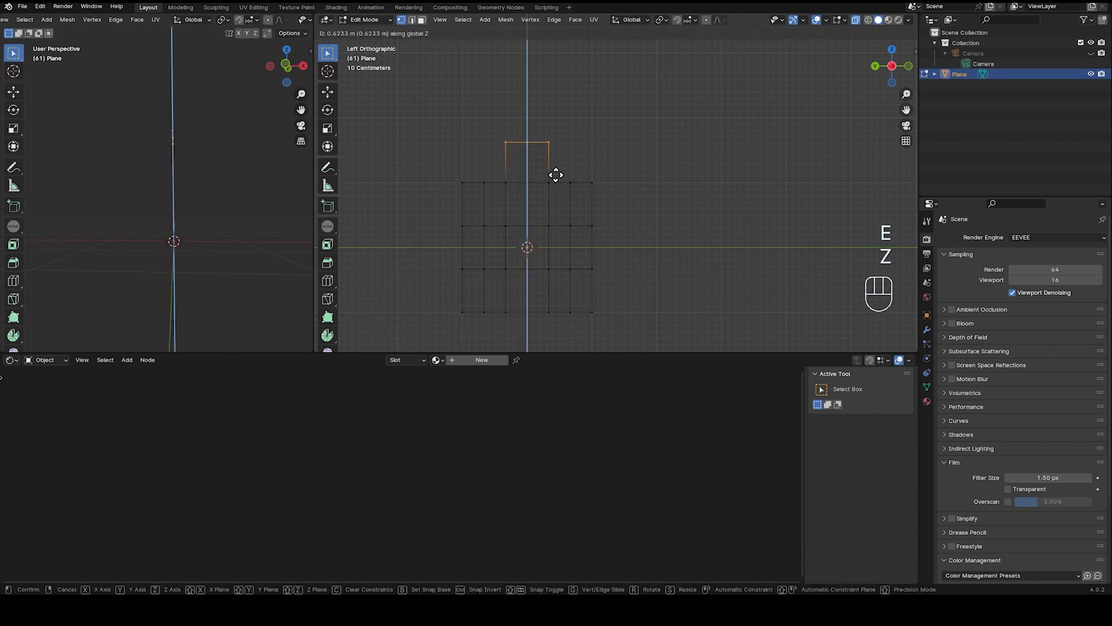
{"action": "left_click", "coordinate": [556, 175]}
{"action": "key", "text": "s"}
{"action": "left_click", "coordinate": [576, 164]}
Extrude the upper-left corner edge of the plane about 0.25 m along Z and narrow its end into a small peak
{"action": "left_click_drag", "start_coordinate": [454, 169], "coordinate": [489, 191]}
{"action": "key", "text": "e"}
{"action": "key", "text": "z"}
{"action": "left_click", "coordinate": [489, 179]}
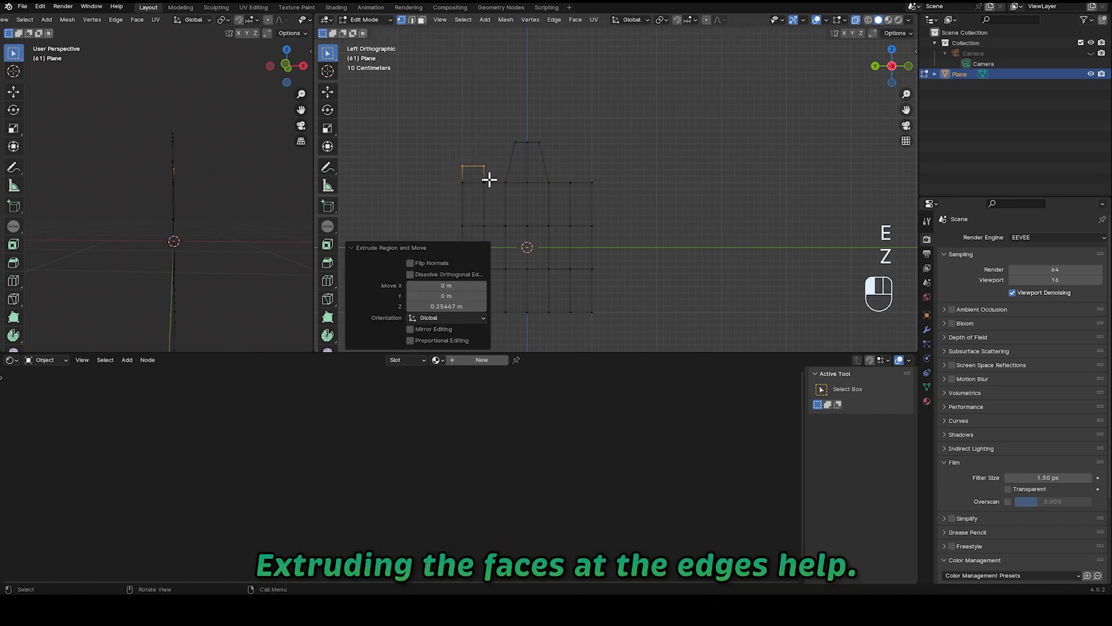
{"action": "key", "text": "s"}
{"action": "left_click", "coordinate": [485, 174]}
Extrude the upper-right corner edge upward twice, about 0.23 m and 0.22 m, and scale its end narrower into a peak
{"action": "left_click_drag", "start_coordinate": [559, 167], "coordinate": [618, 193]}
{"action": "key", "text": "e"}
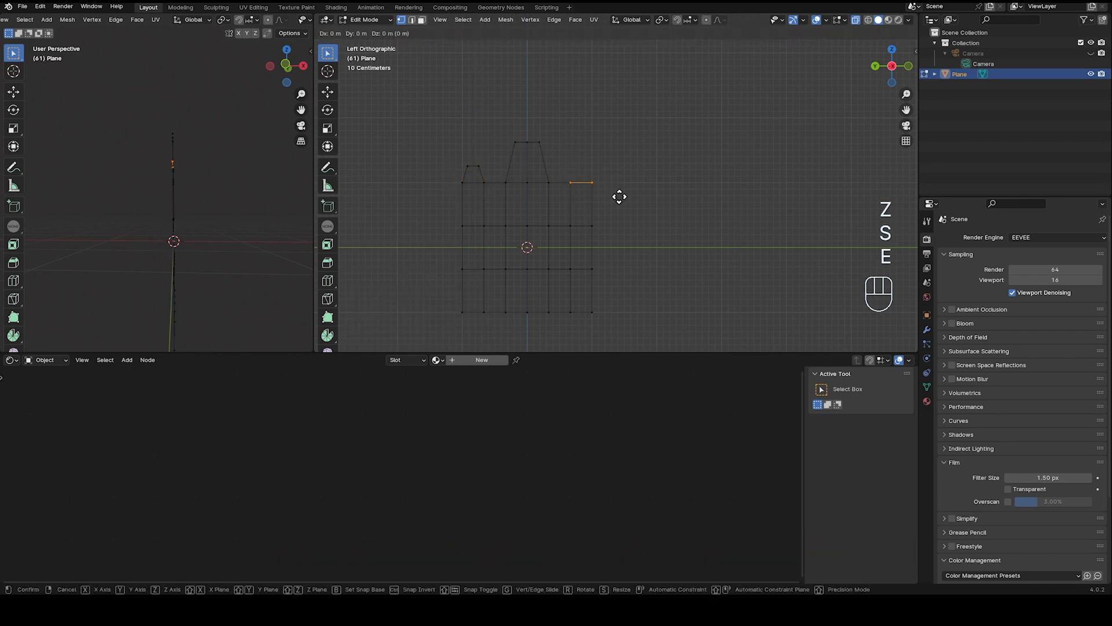
{"action": "left_click", "coordinate": [619, 182]}
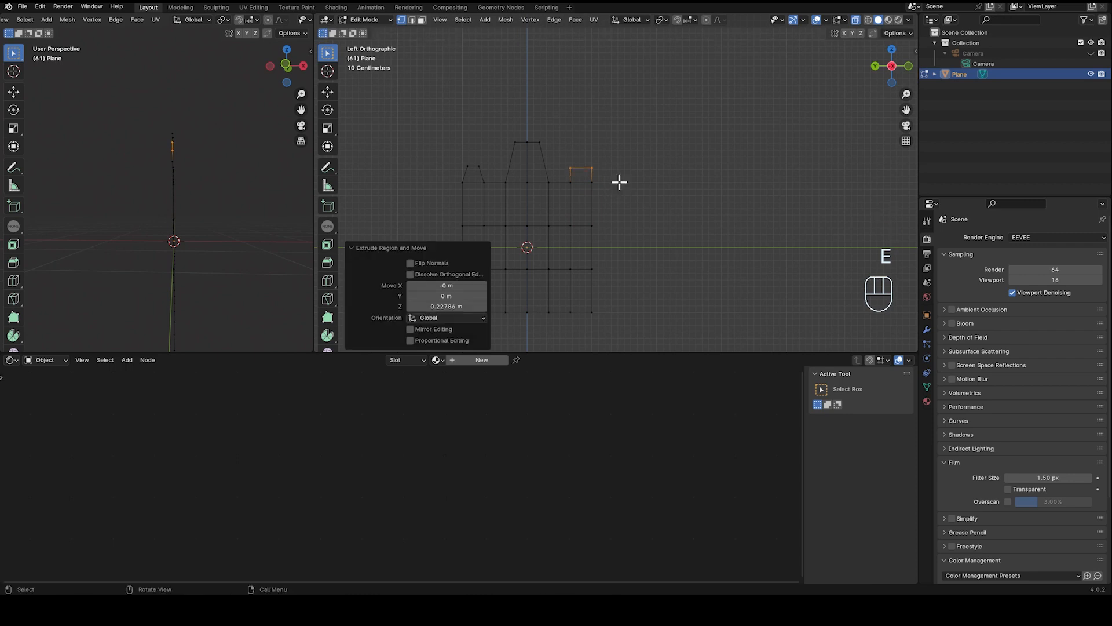
{"action": "key", "text": "e"}
{"action": "left_click", "coordinate": [619, 177]}
{"action": "key", "text": "s"}
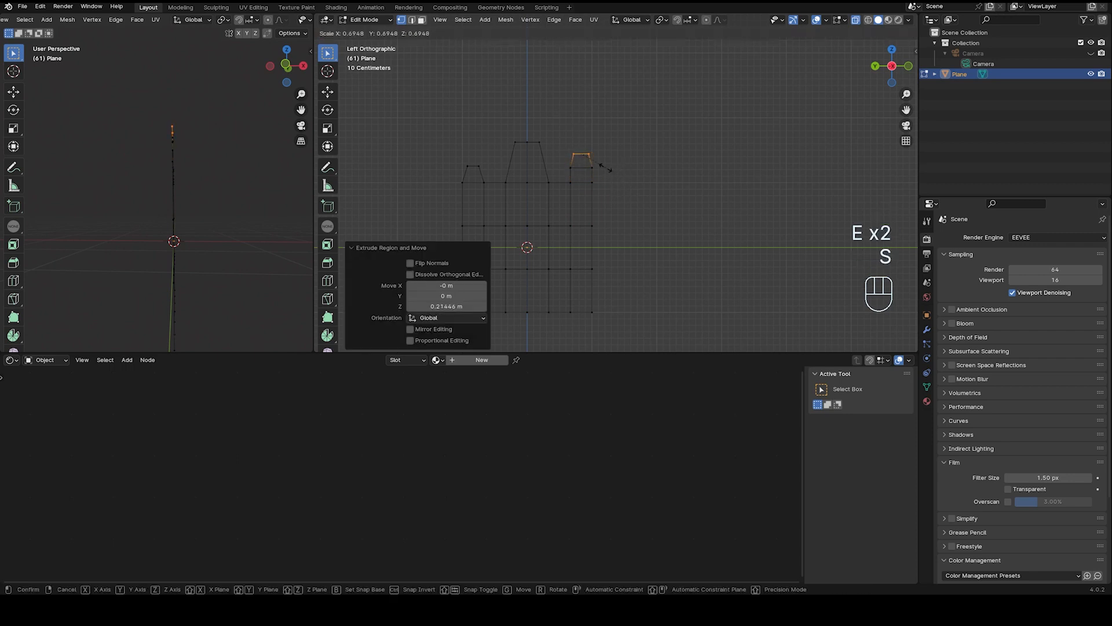
{"action": "left_click", "coordinate": [600, 167]}
{"action": "left_click", "coordinate": [586, 168]}
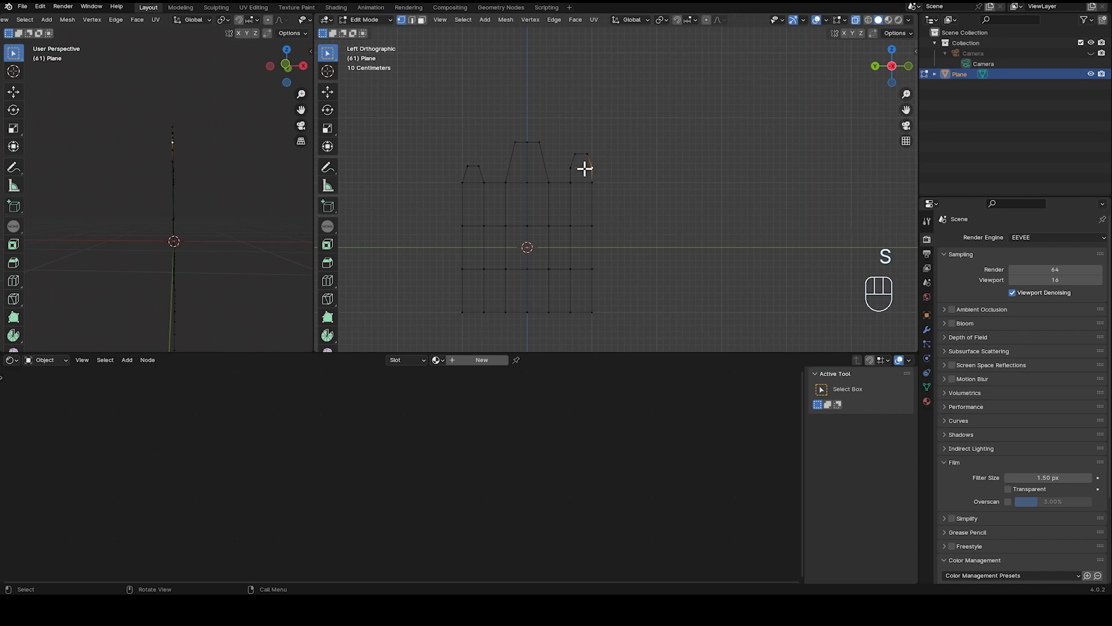
Scale the two inner horizontal edge loops outward by about 1.1 to round the sides of the flame shape
{"action": "left_click", "coordinate": [578, 223], "text": "alt"}
{"action": "key", "text": "s"}
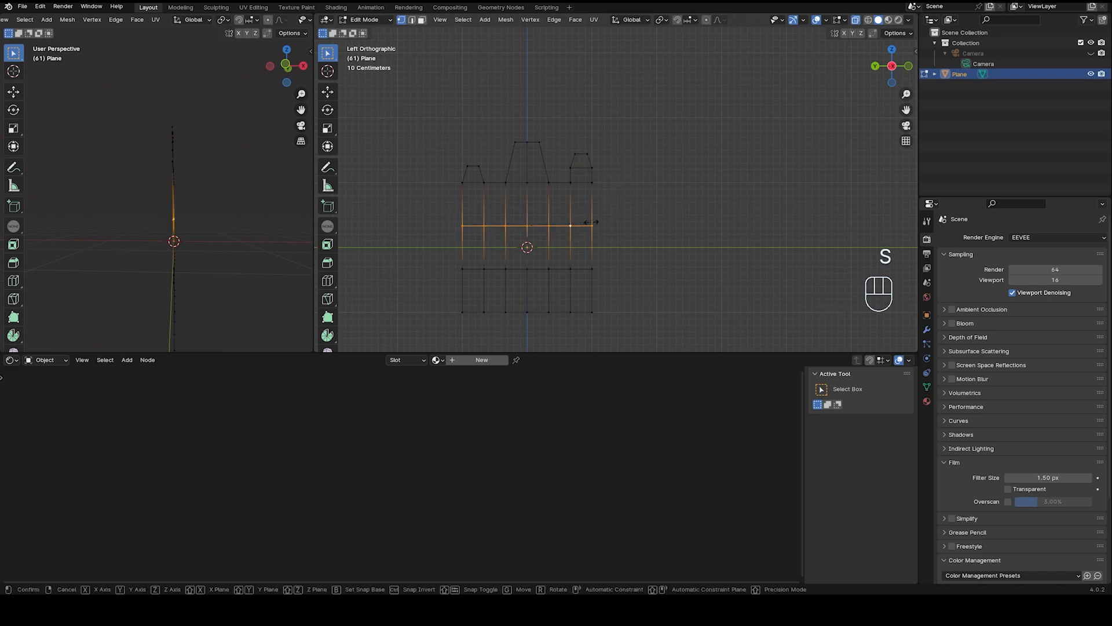
{"action": "left_click", "coordinate": [585, 266]}
{"action": "left_click", "coordinate": [586, 266], "text": "alt"}
{"action": "key", "text": "s"}
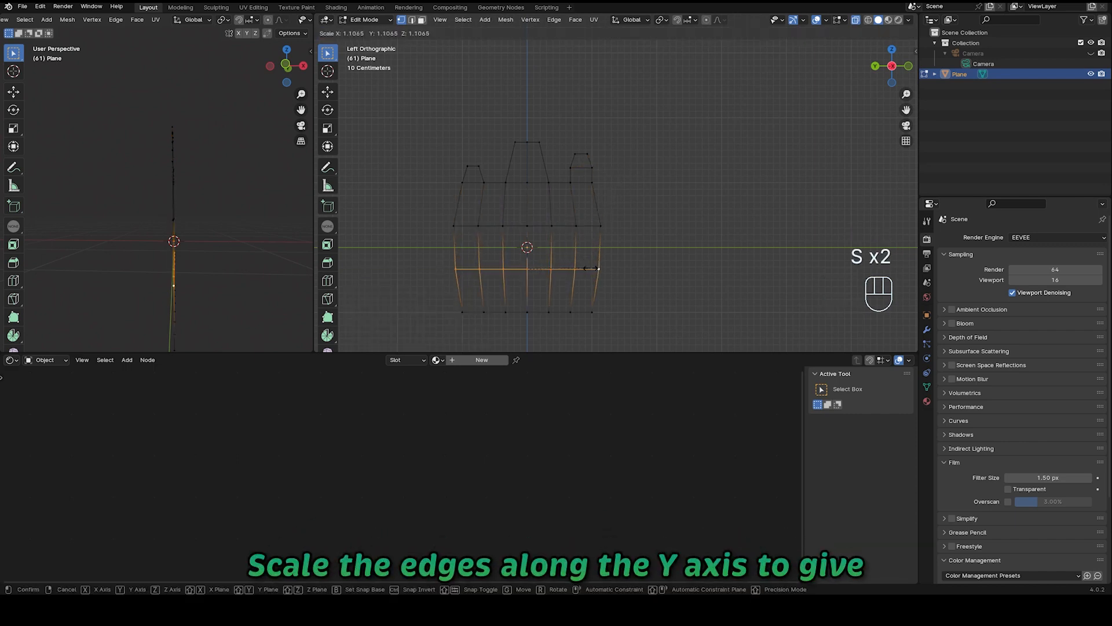
{"action": "left_click", "coordinate": [687, 241]}
{"action": "left_click", "coordinate": [657, 255]}
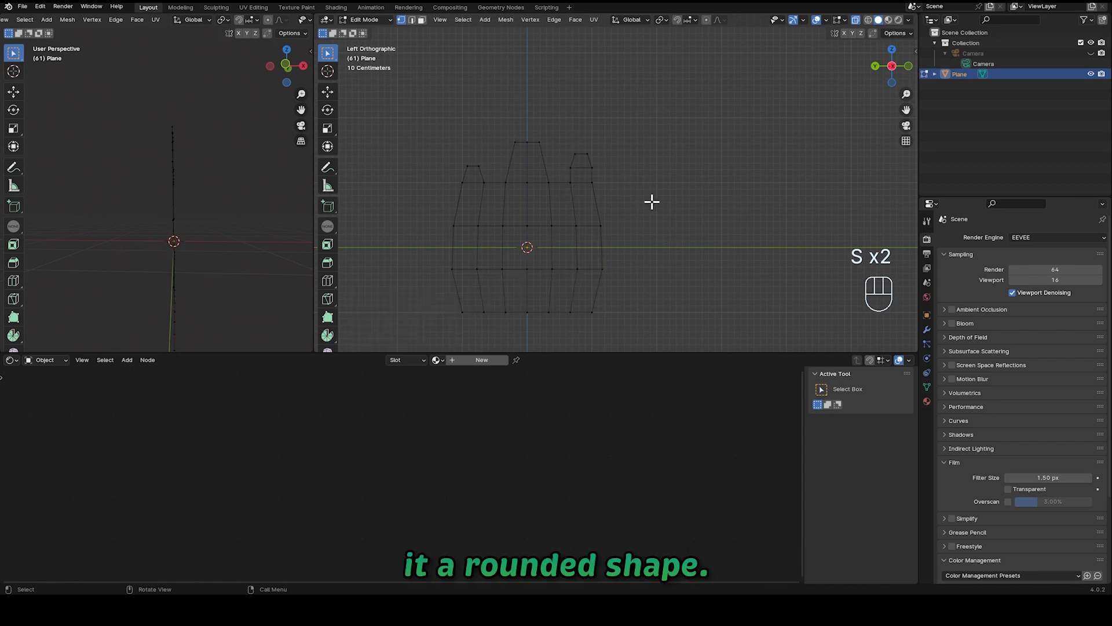
Turn off X-ray in the larger viewport and enable the Face Orientation overlay for the mesh
{"action": "left_click", "coordinate": [856, 20]}
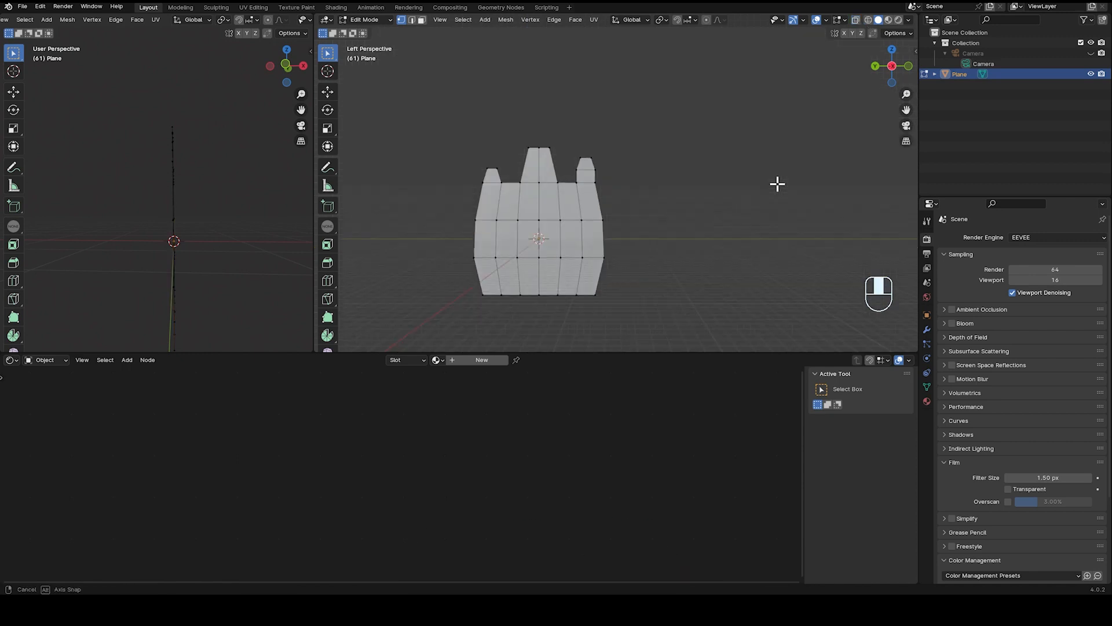
{"action": "middle_click_drag", "start_coordinate": [777, 181], "coordinate": [724, 191]}
{"action": "left_click", "coordinate": [826, 20]}
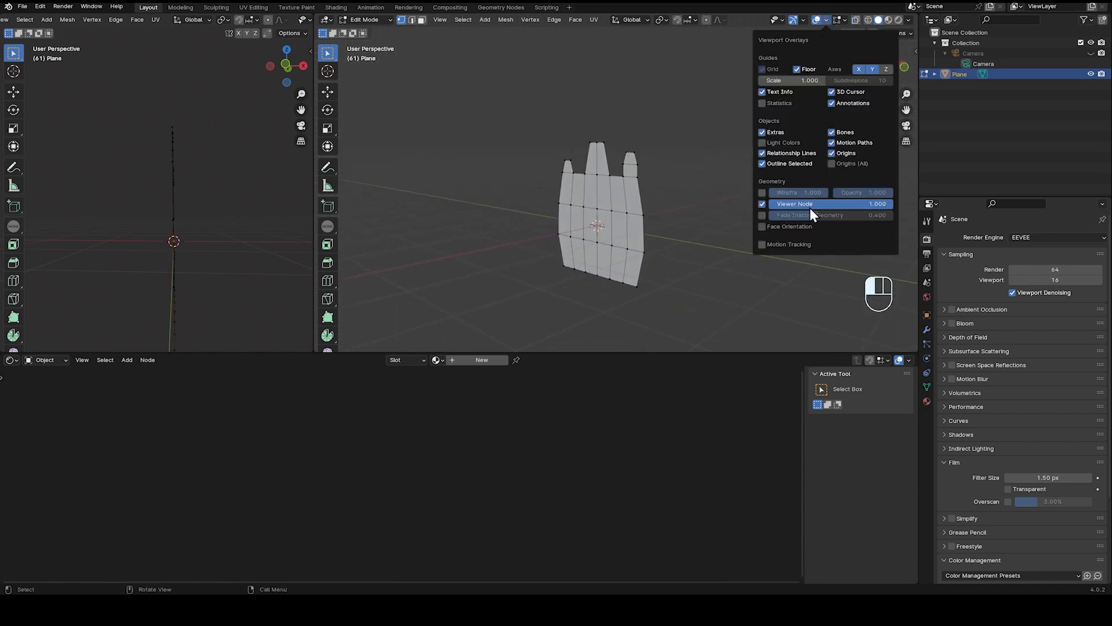
{"action": "left_click", "coordinate": [804, 226]}
Recalculate the normals, extrude the whole flame mesh slightly to give it thickness, and recalculate all its normals outward again
{"action": "key", "text": "a"}
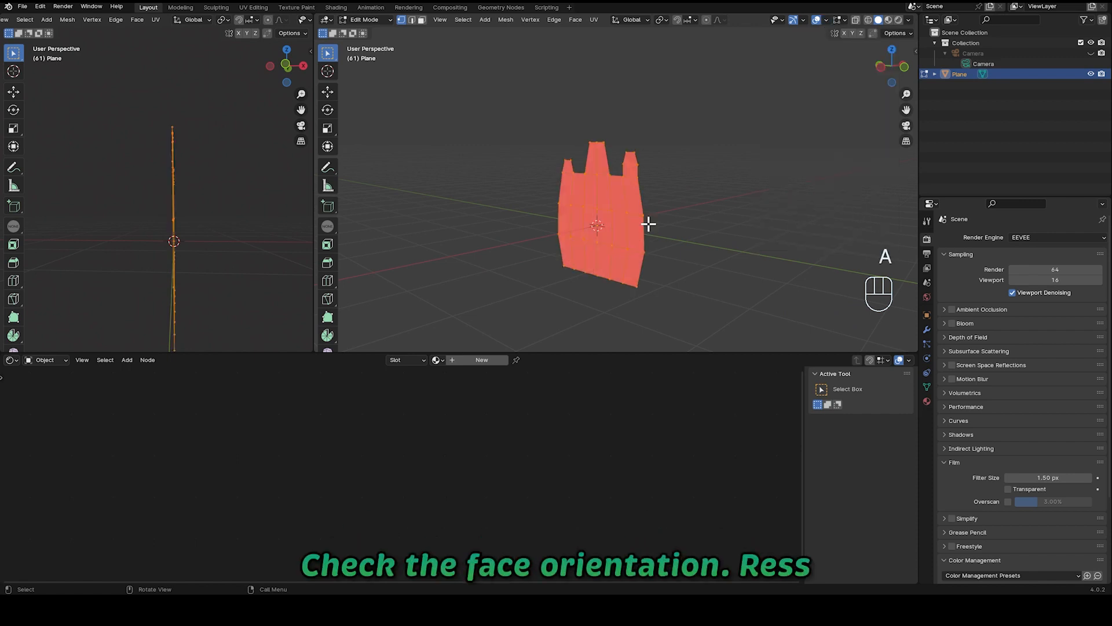
{"action": "key", "text": "shift+n"}
{"action": "key", "text": "e"}
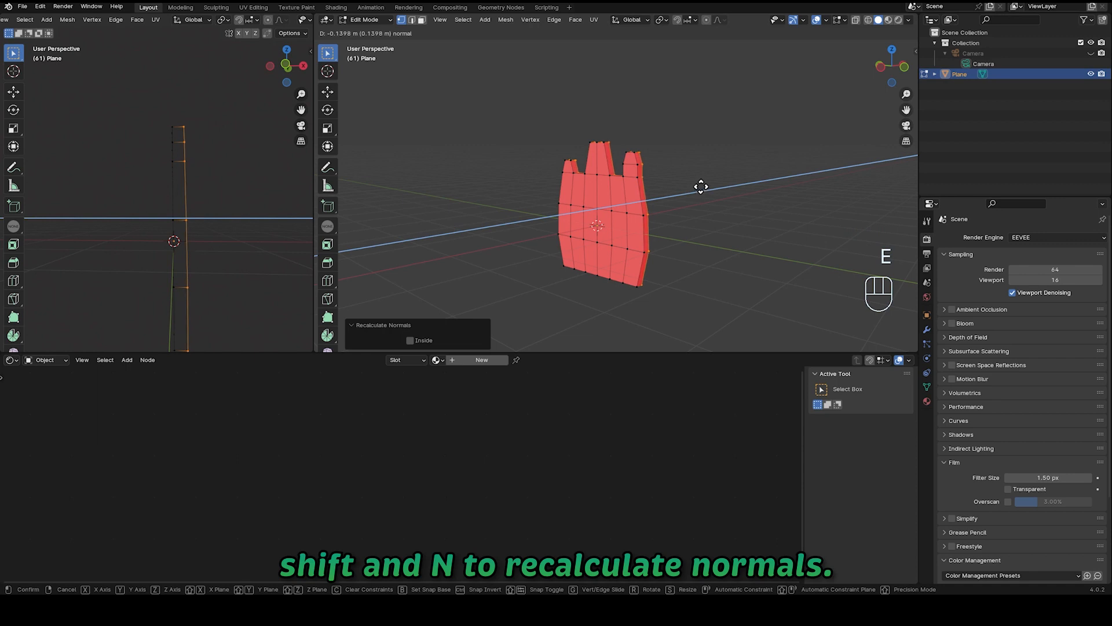
{"action": "left_click", "coordinate": [698, 187]}
{"action": "key", "text": "a"}
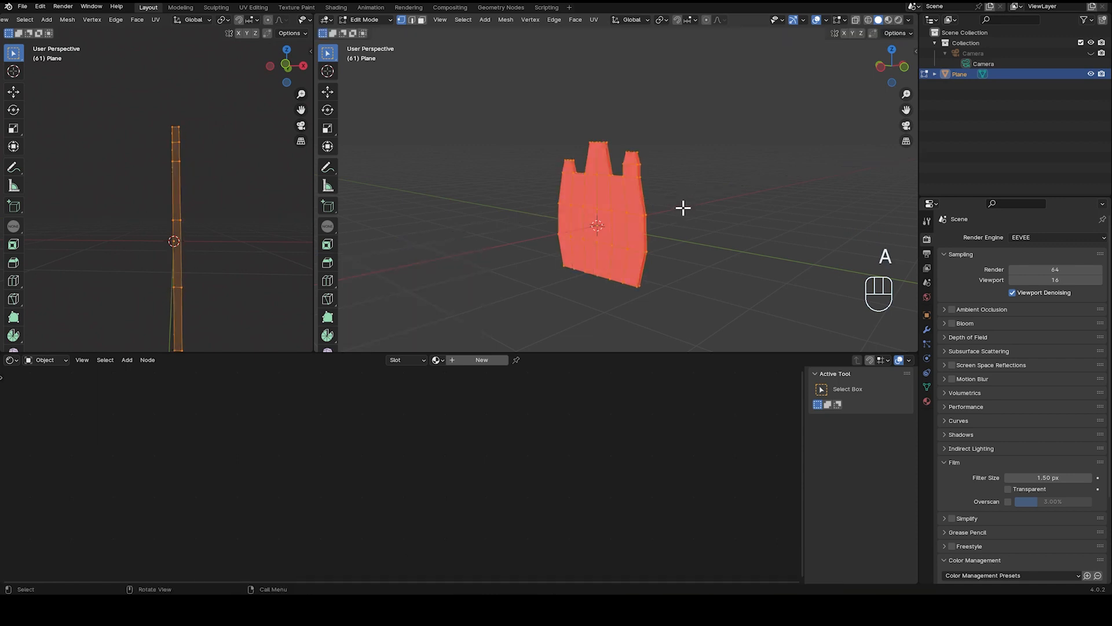
{"action": "key", "text": "shift+n"}
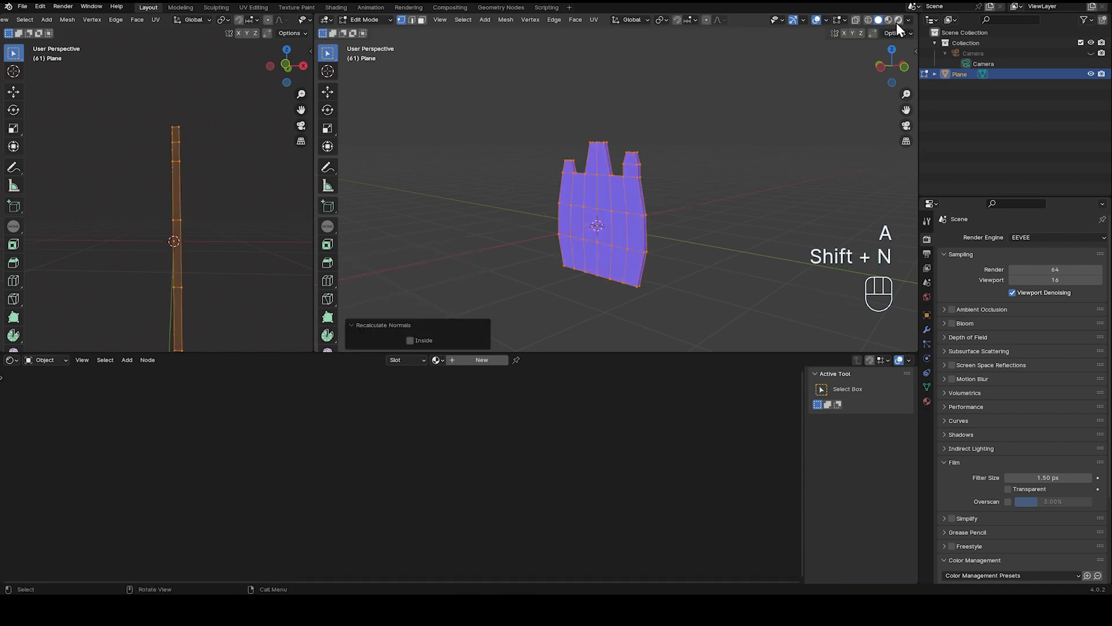
Turn off the Face Orientation overlay, deselect the mesh and return the larger viewport to the left orthographic view
{"action": "left_click", "coordinate": [825, 20]}
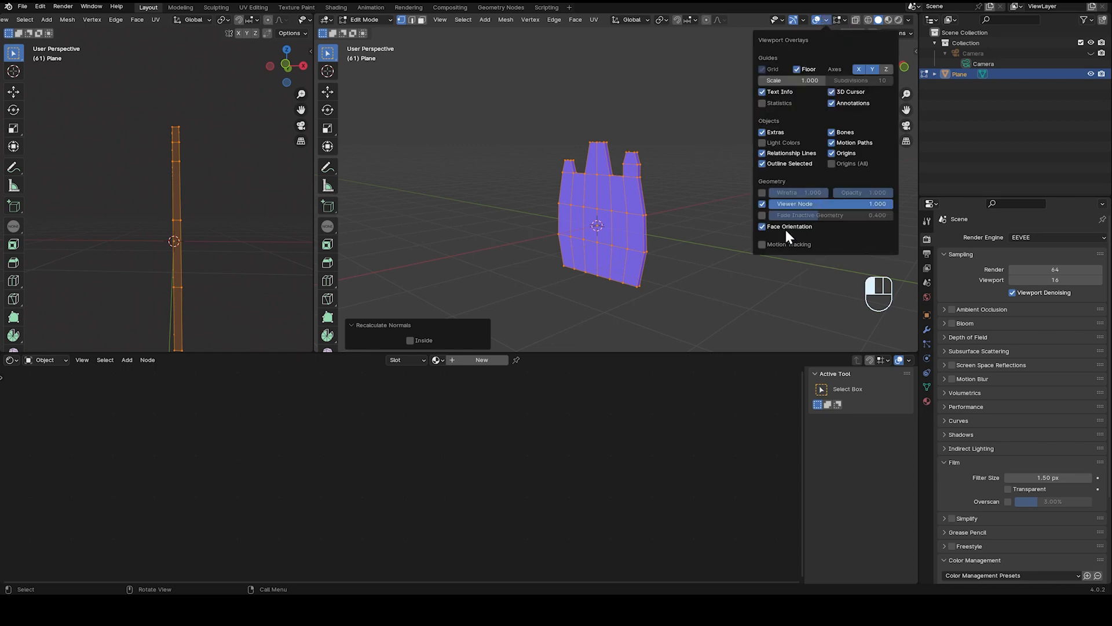
{"action": "left_click", "coordinate": [762, 226]}
{"action": "left_click", "coordinate": [711, 226]}
{"action": "middle_click_drag", "start_coordinate": [703, 214], "coordinate": [757, 211]}
{"action": "left_click", "coordinate": [890, 68]}
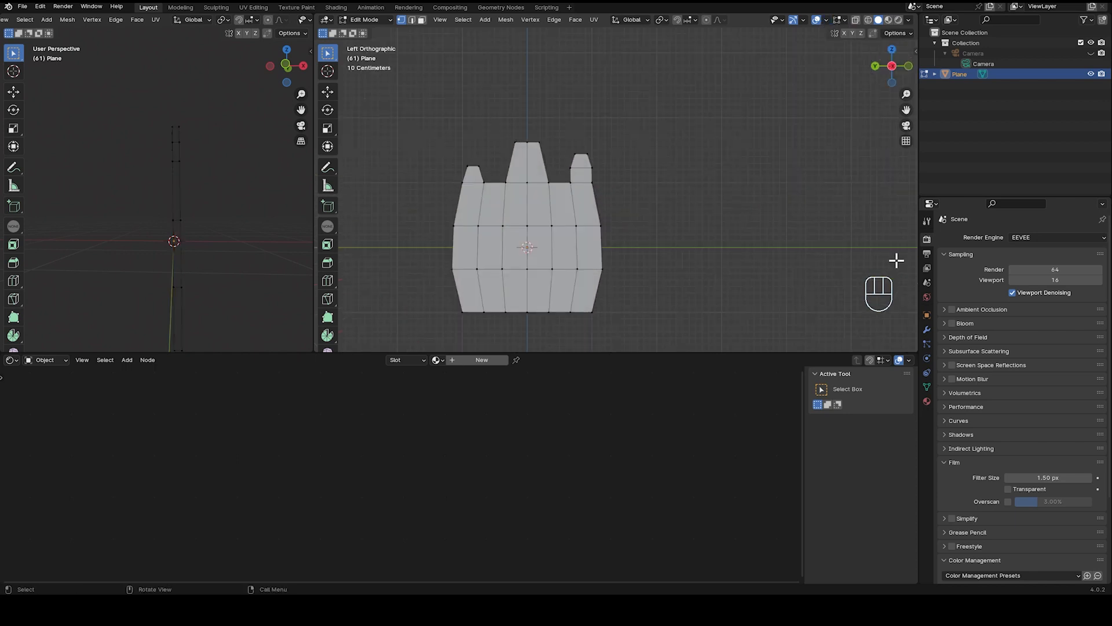
Create a new material named "fire" on the plane and save the file
{"action": "left_click", "coordinate": [927, 401]}
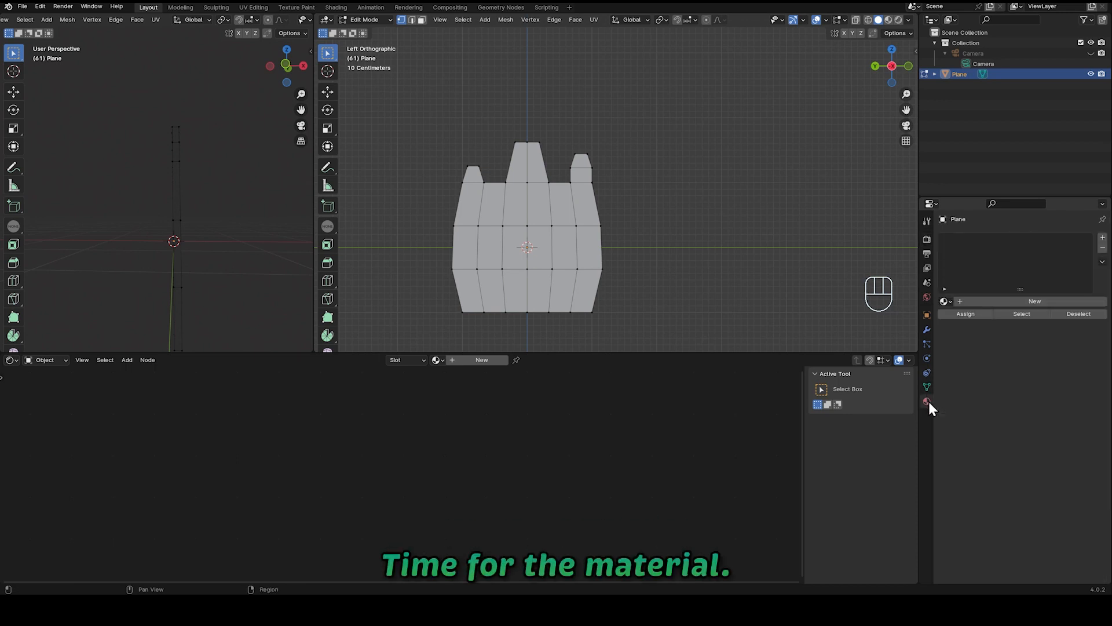
{"action": "left_click", "coordinate": [1104, 238]}
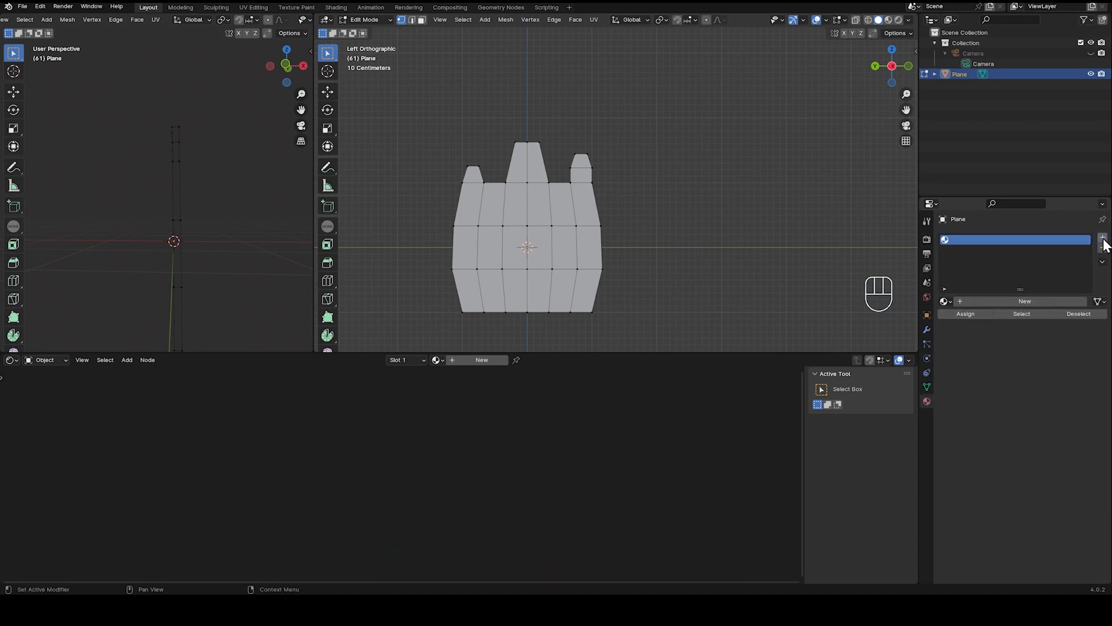
{"action": "left_click", "coordinate": [980, 301]}
{"action": "left_click", "coordinate": [984, 300]}
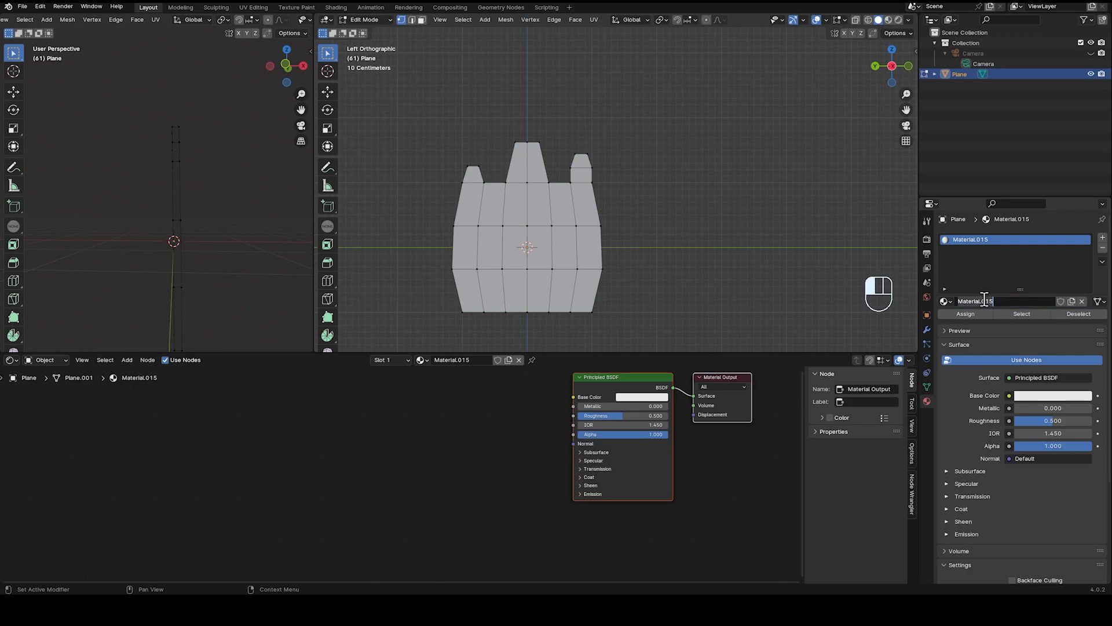
{"action": "type", "text": "fire"}
{"action": "key", "text": "Return"}
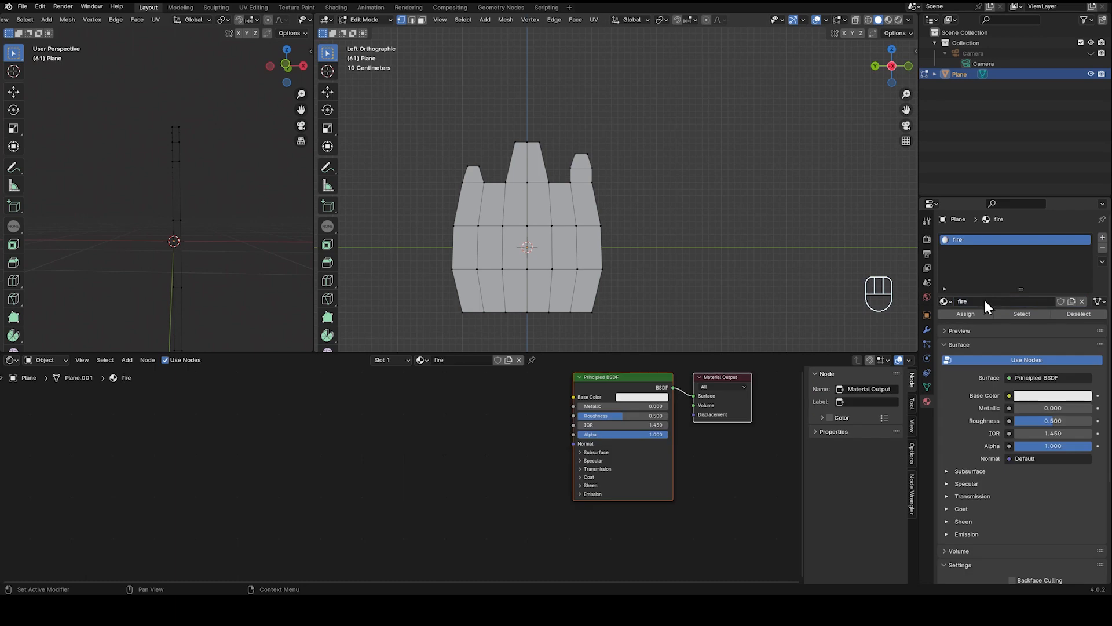
{"action": "key", "text": "ctrl+s"}
Delete the Principled BSDF node and place an Emission shader node beside the Material Output
{"action": "key", "text": "x"}
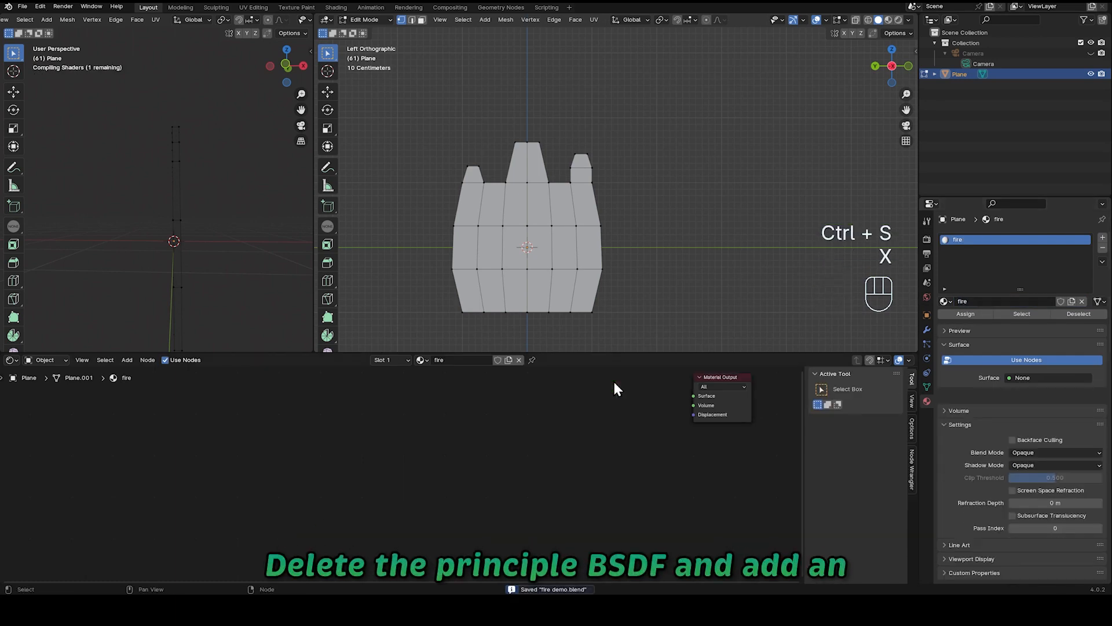
{"action": "key", "text": "shift+a"}
{"action": "type", "text": "emis"}
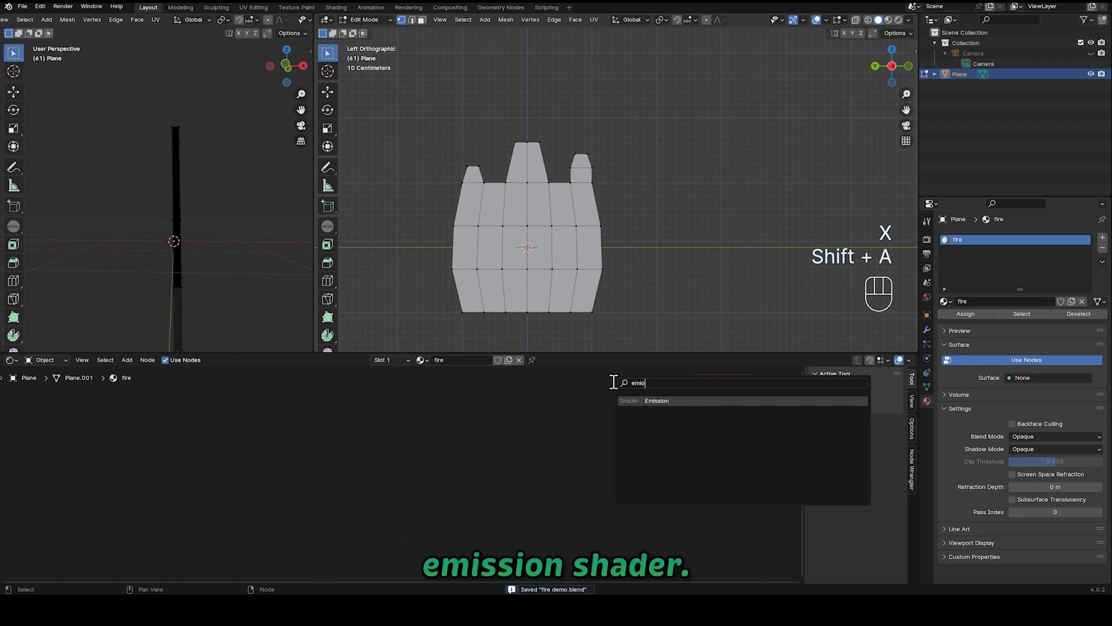
{"action": "left_click", "coordinate": [643, 400]}
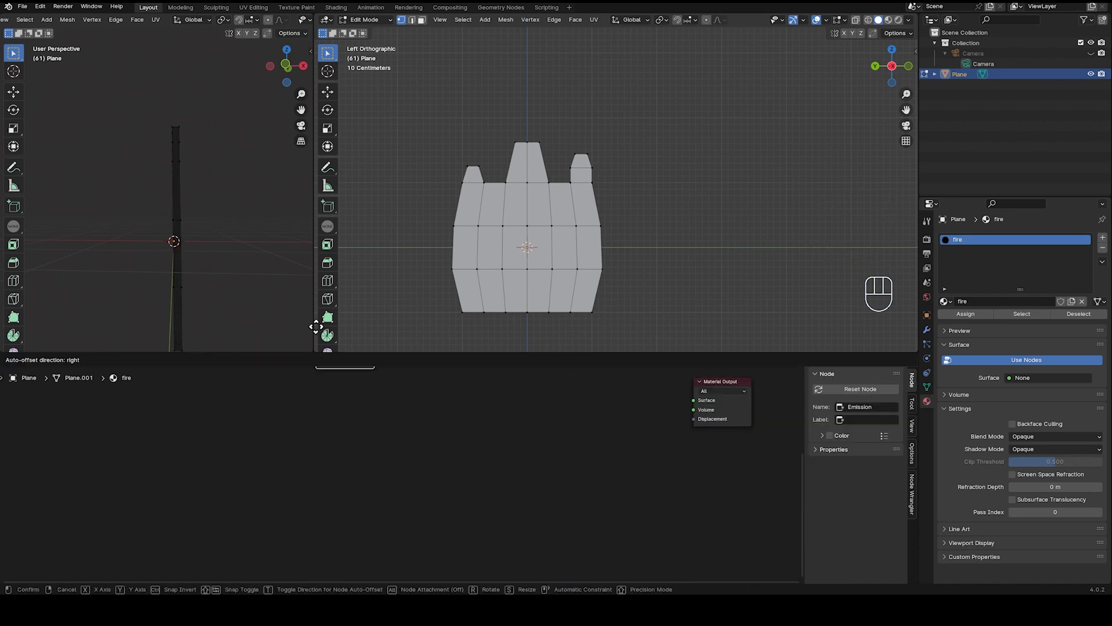
{"action": "left_click", "coordinate": [550, 434]}
Set the smaller rendered viewport to the left orthographic view of the flame and save the file
{"action": "middle_click_drag", "start_coordinate": [200, 297], "coordinate": [300, 132]}
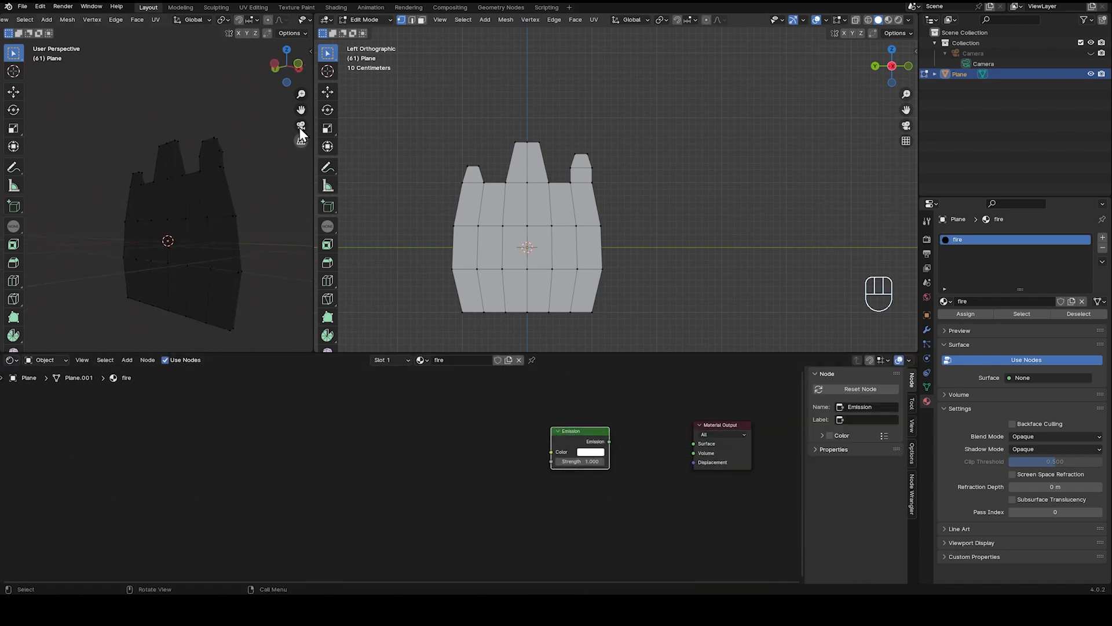
{"action": "left_click", "coordinate": [275, 68]}
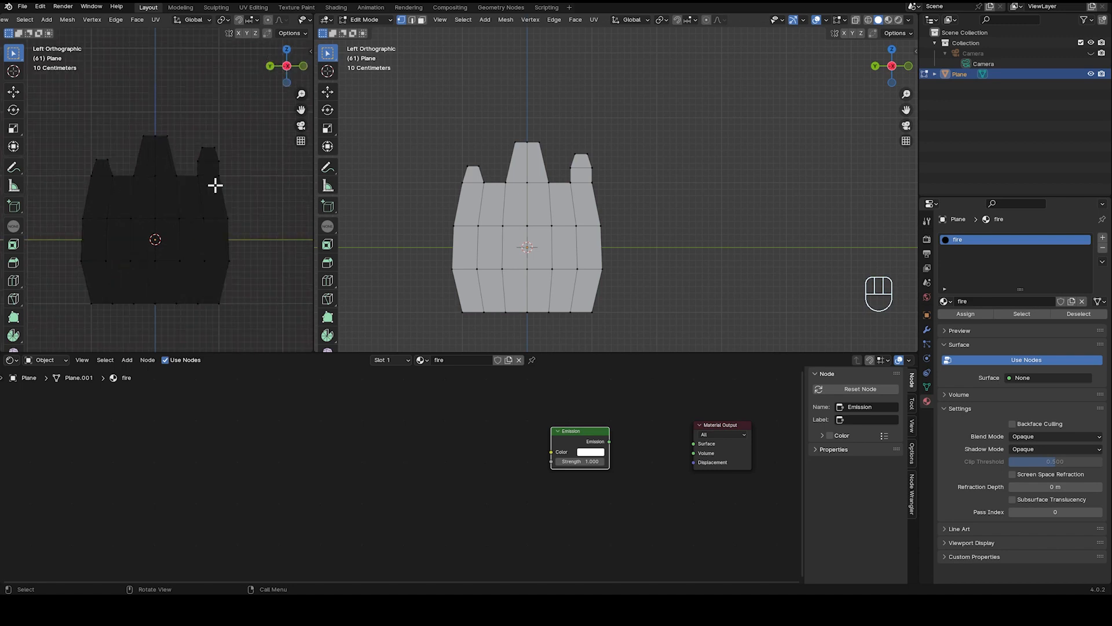
{"action": "key", "text": "ctrl+s"}
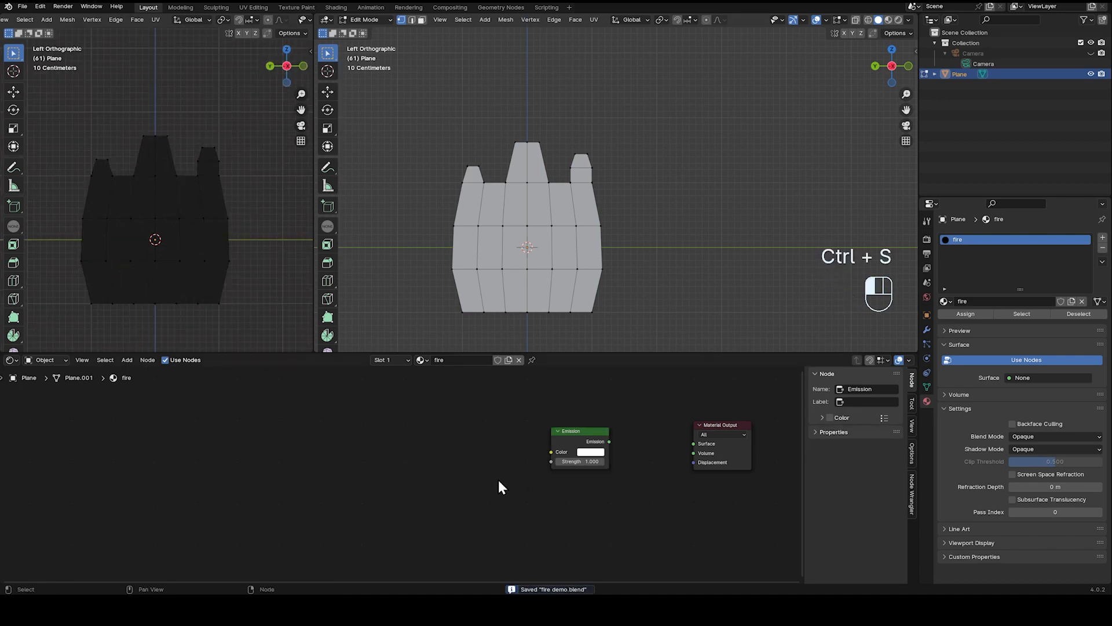
Add a Gradient Texture node beside the Emission node in the fire material
{"action": "key", "text": "shift+a"}
{"action": "left_click", "coordinate": [450, 464]}
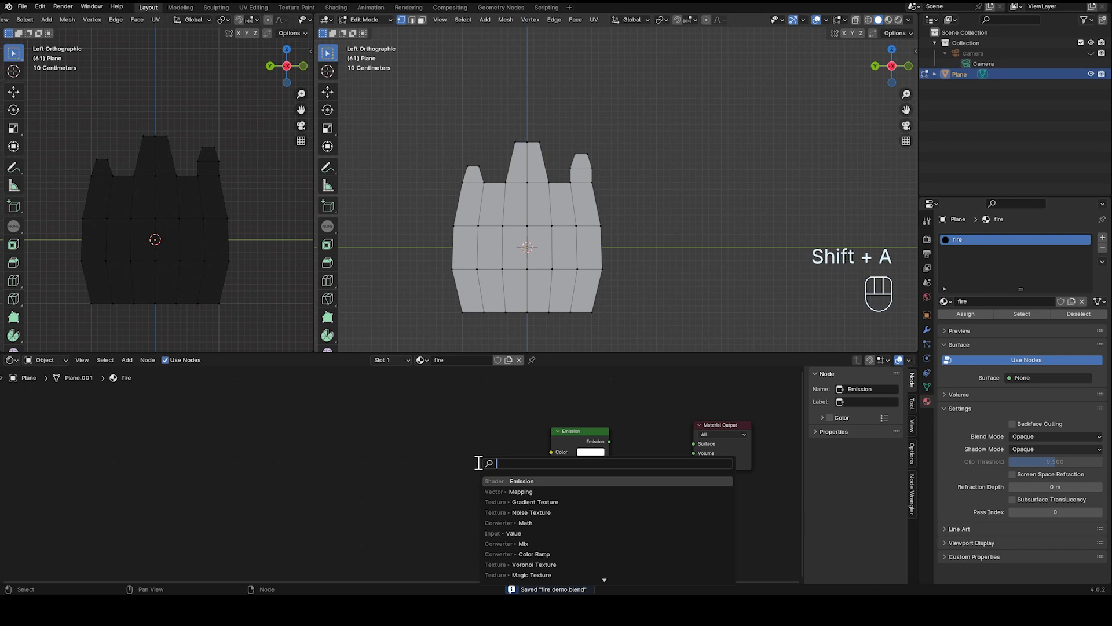
{"action": "type", "text": "grad"}
{"action": "key", "text": "Return"}
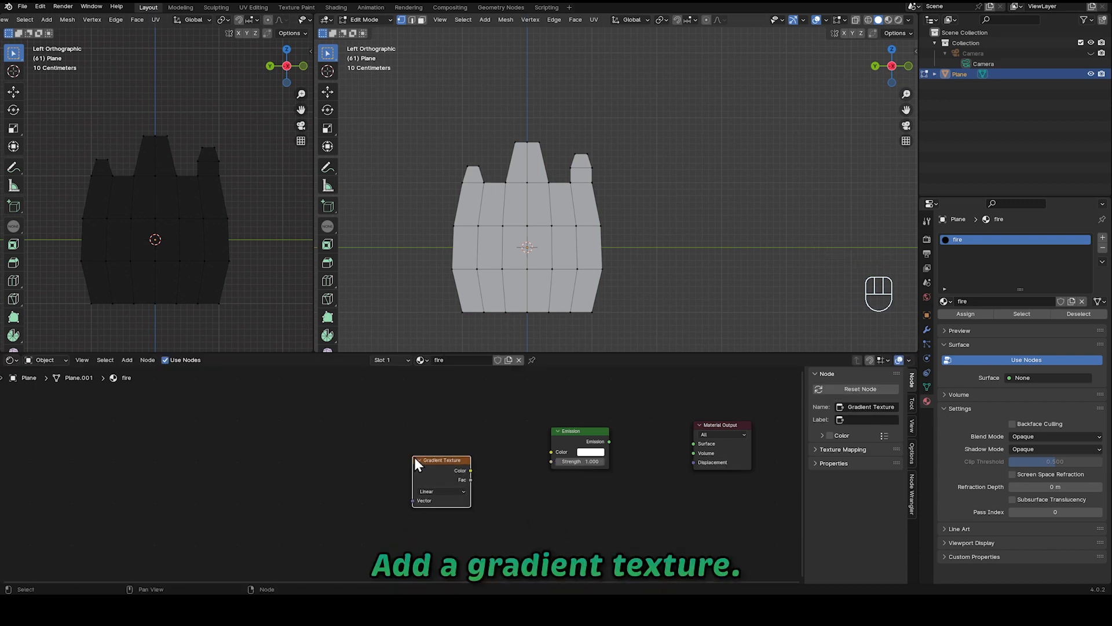
Attach Texture Coordinate and Mapping nodes using Object coordinates, and link the gradient colour through Emission to the Material Output surface
{"action": "key", "text": "ctrl+y"}
{"action": "key", "text": "shift+t"}
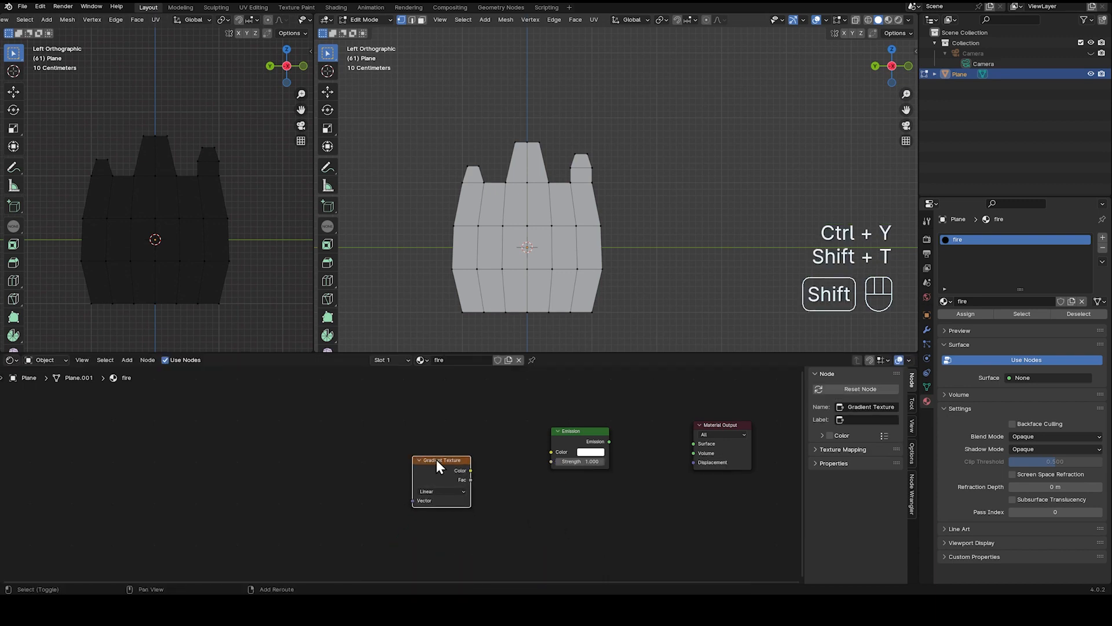
{"action": "key", "text": "ctrl+t"}
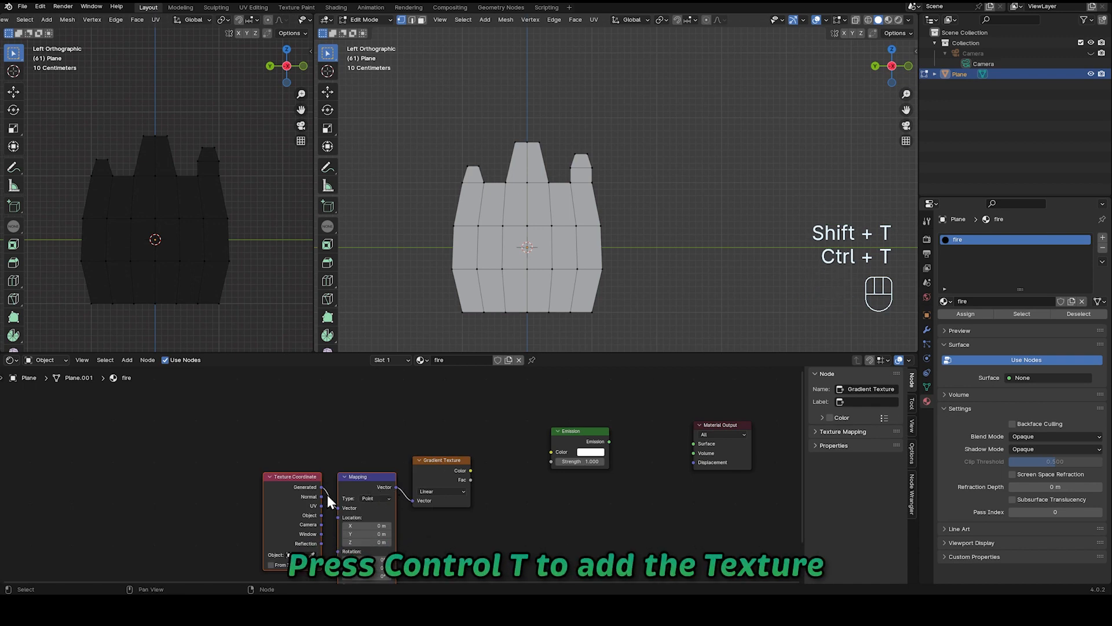
{"action": "left_click_drag", "start_coordinate": [321, 514], "coordinate": [256, 487]}
{"action": "left_click_drag", "start_coordinate": [470, 470], "coordinate": [694, 445]}
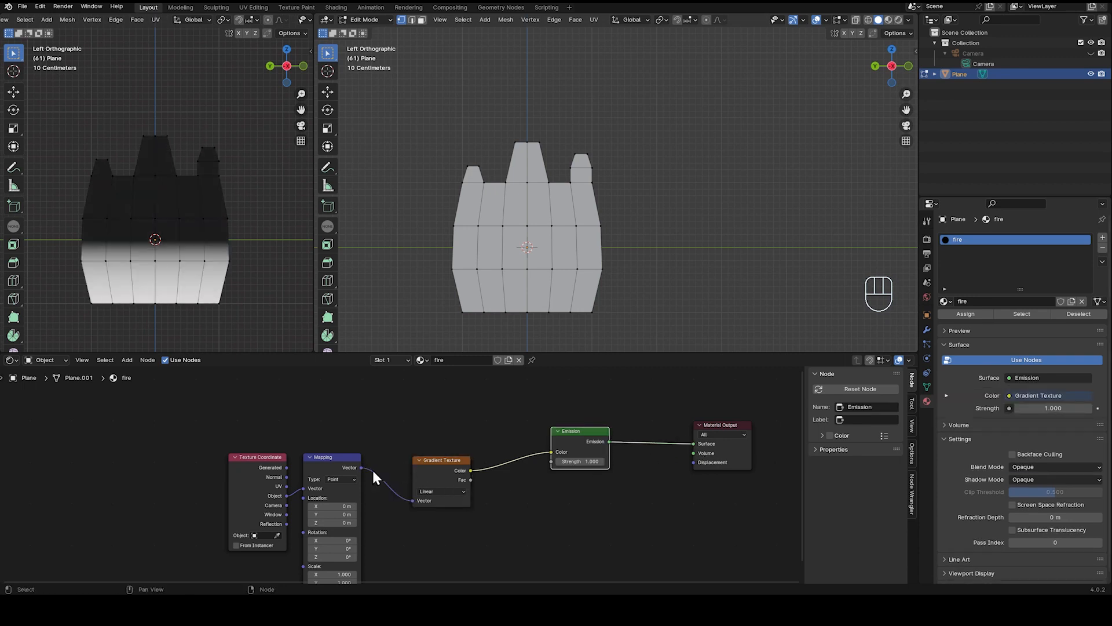
Set the Gradient Texture type to Spherical and move the Texture Coordinate node farther from the Mapping node
{"action": "left_click", "coordinate": [439, 491]}
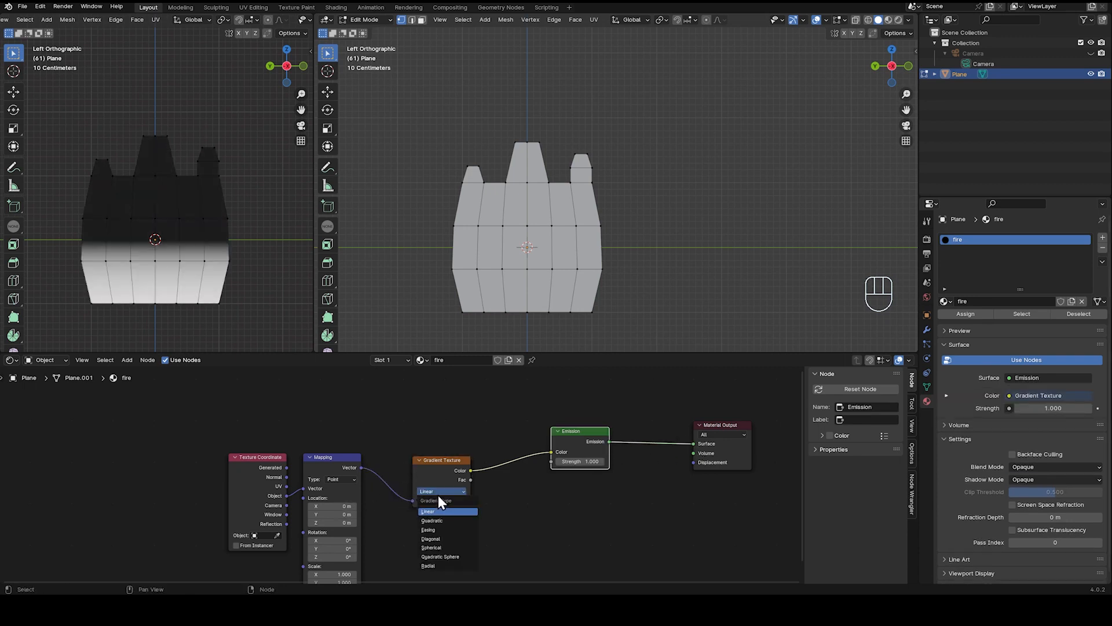
{"action": "left_click", "coordinate": [431, 547]}
{"action": "left_click_drag", "start_coordinate": [251, 490], "coordinate": [198, 475]}
{"action": "scroll", "coordinate": [359, 523], "scroll_direction": "down", "scroll_amount": 1}
Set the Mapping node's X location to -0.68 m and its X scale to 0.5
{"action": "middle_click_drag", "start_coordinate": [377, 524], "coordinate": [388, 466], "text": "shift"}
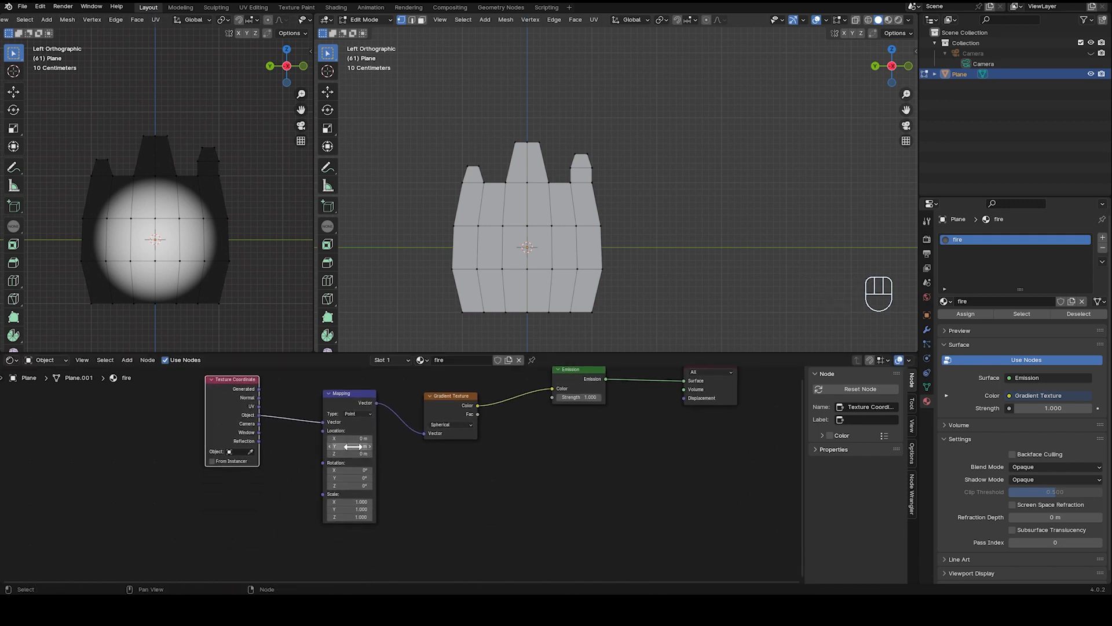
{"action": "left_click_drag", "start_coordinate": [352, 446], "coordinate": [325, 438]}
{"action": "left_click_drag", "start_coordinate": [354, 502], "coordinate": [326, 501]}
{"action": "left_click_drag", "start_coordinate": [358, 438], "coordinate": [339, 438]}
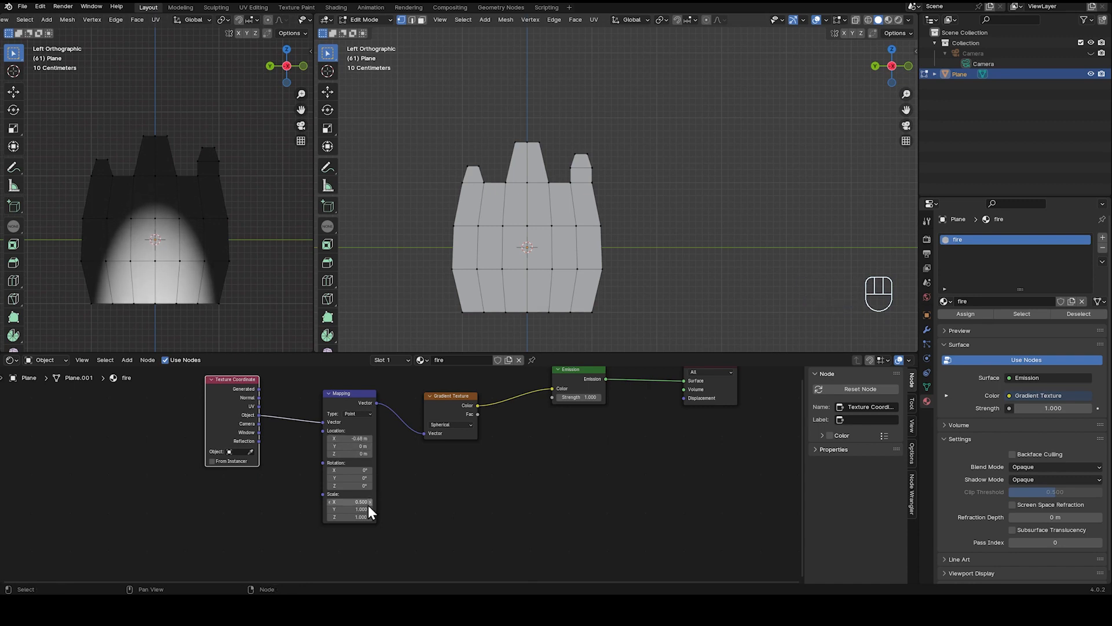
Set the Mapping node's Y scale to 1.26 and its Z scale to 1
{"action": "left_click_drag", "start_coordinate": [359, 517], "coordinate": [371, 509], "text": "shift"}
{"action": "left_click", "coordinate": [358, 517]}
{"action": "type", "text": "1"}
{"action": "key", "text": "Return"}
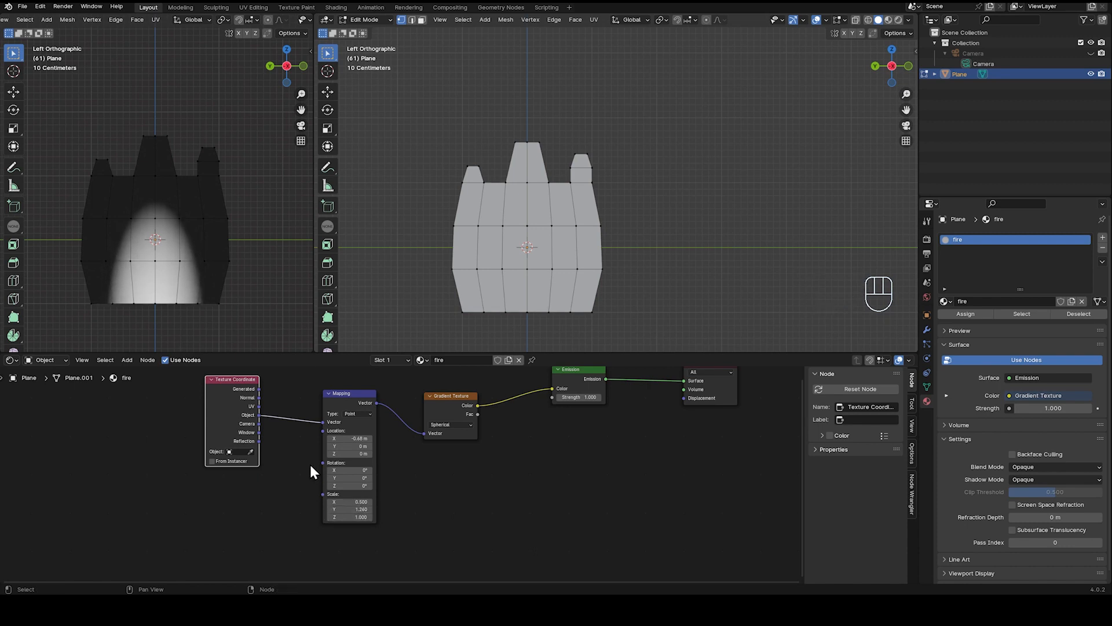
Spread the Texture Coordinate and Mapping nodes apart and add a Noise Texture node below them
{"action": "left_click_drag", "start_coordinate": [238, 430], "coordinate": [196, 445]}
{"action": "left_click_drag", "start_coordinate": [338, 394], "coordinate": [311, 389]}
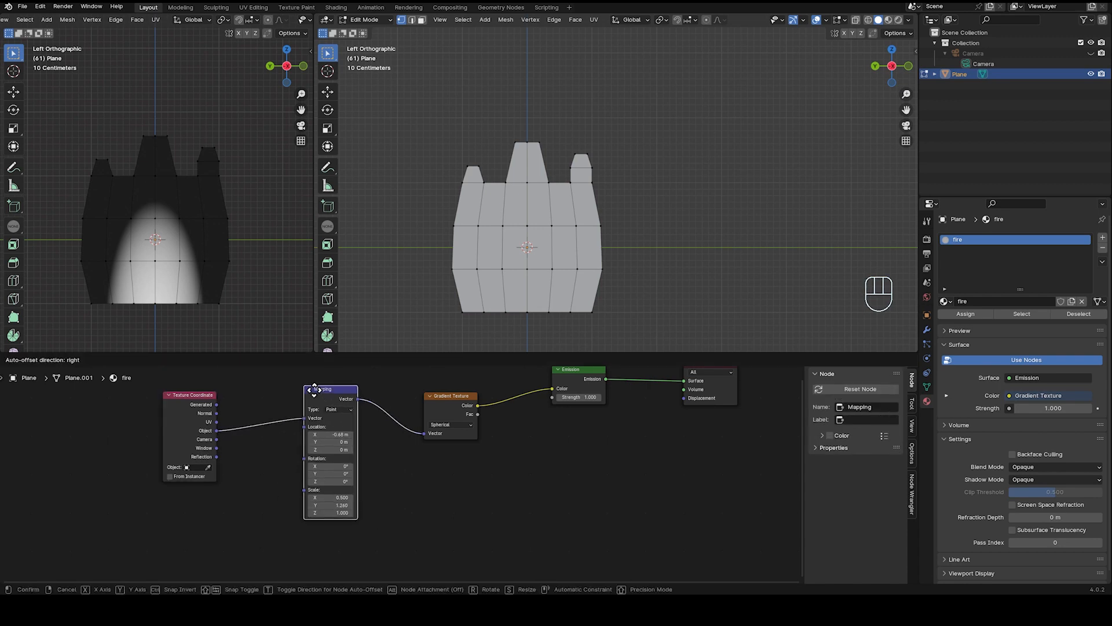
{"action": "key", "text": "shift+a"}
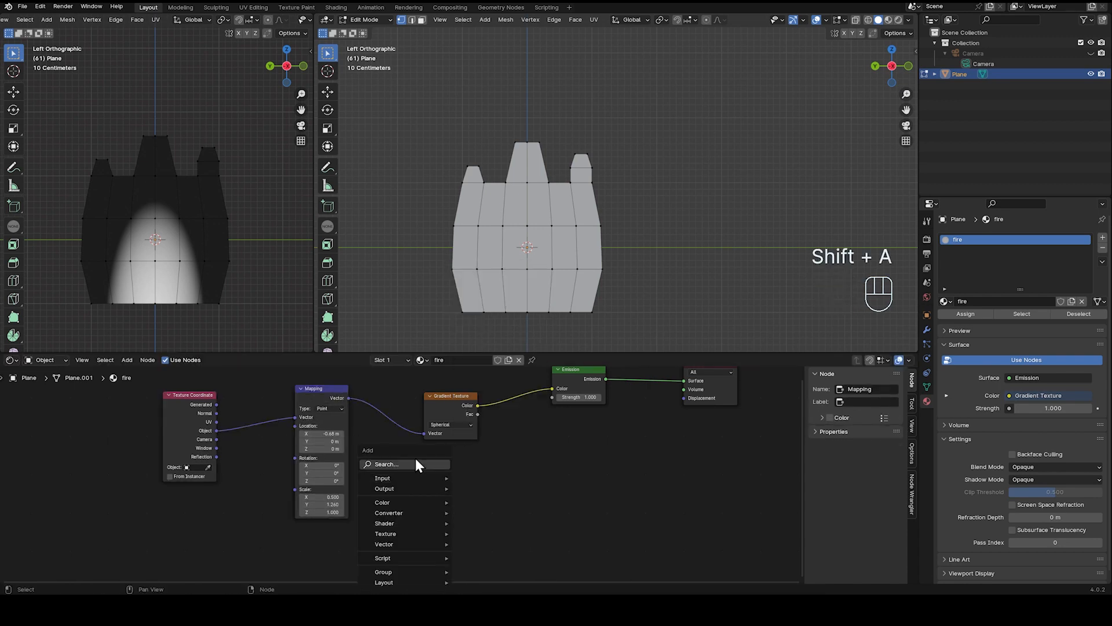
{"action": "left_click", "coordinate": [416, 462]}
{"action": "type", "text": "noise"}
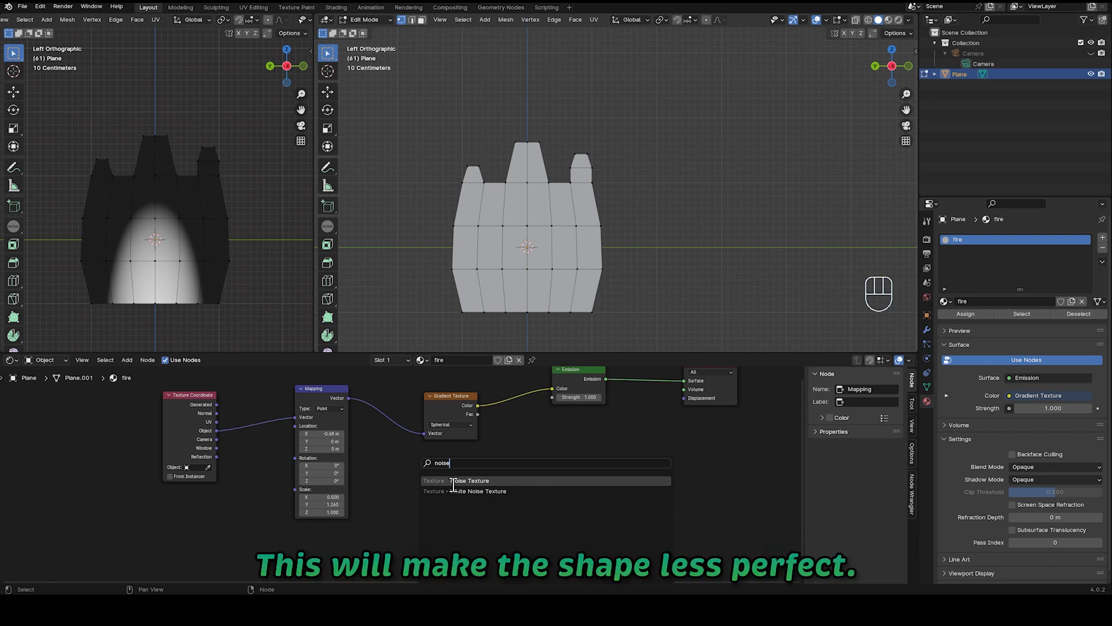
{"action": "key", "text": "Return"}
{"action": "left_click", "coordinate": [394, 523]}
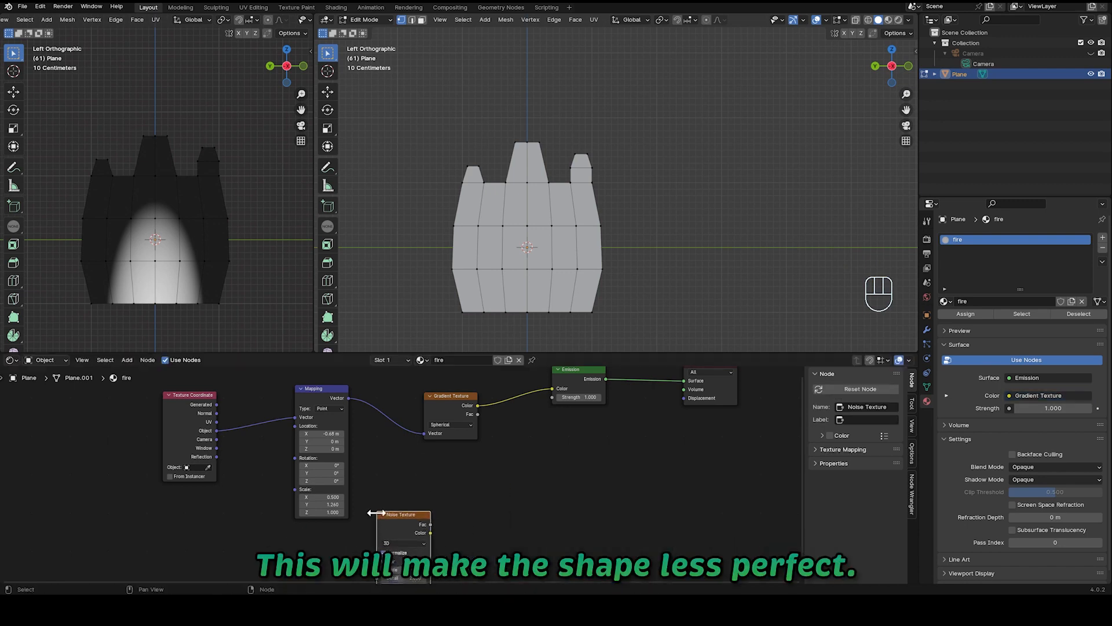
Connect the Texture Coordinate node's Object output to the Noise Texture's Vector input and place the noise node under Mapping
{"action": "scroll", "coordinate": [277, 432], "scroll_direction": "down", "scroll_amount": 2}
{"action": "scroll", "coordinate": [277, 431], "scroll_direction": "down", "scroll_amount": 2, "text": "shift"}
{"action": "left_click_drag", "start_coordinate": [232, 400], "coordinate": [323, 493]}
{"action": "left_click", "coordinate": [312, 494]}
Insert a Mix Color node into the link between the Mapping and Gradient Texture nodes
{"action": "key", "text": "shift+a"}
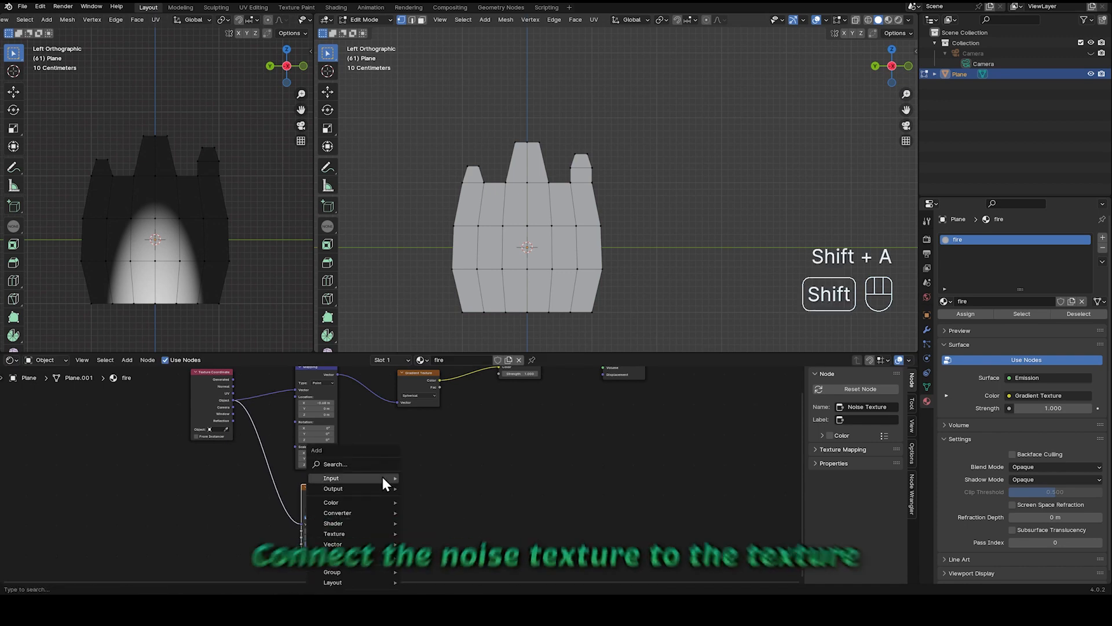
{"action": "type", "text": "mix co"}
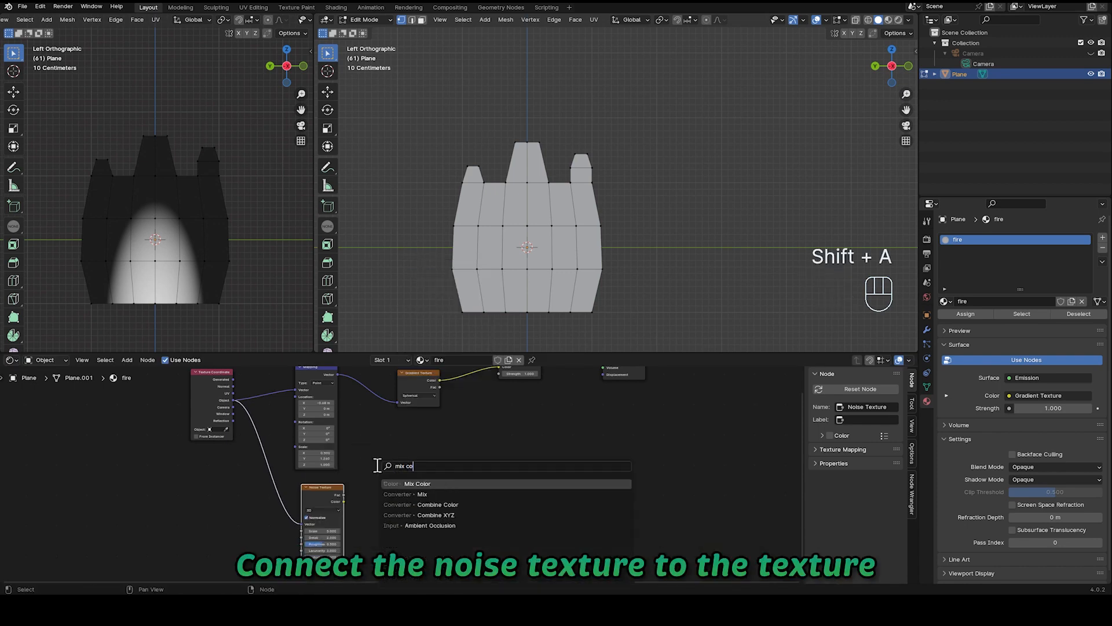
{"action": "left_click", "coordinate": [396, 484]}
{"action": "left_click", "coordinate": [363, 380]}
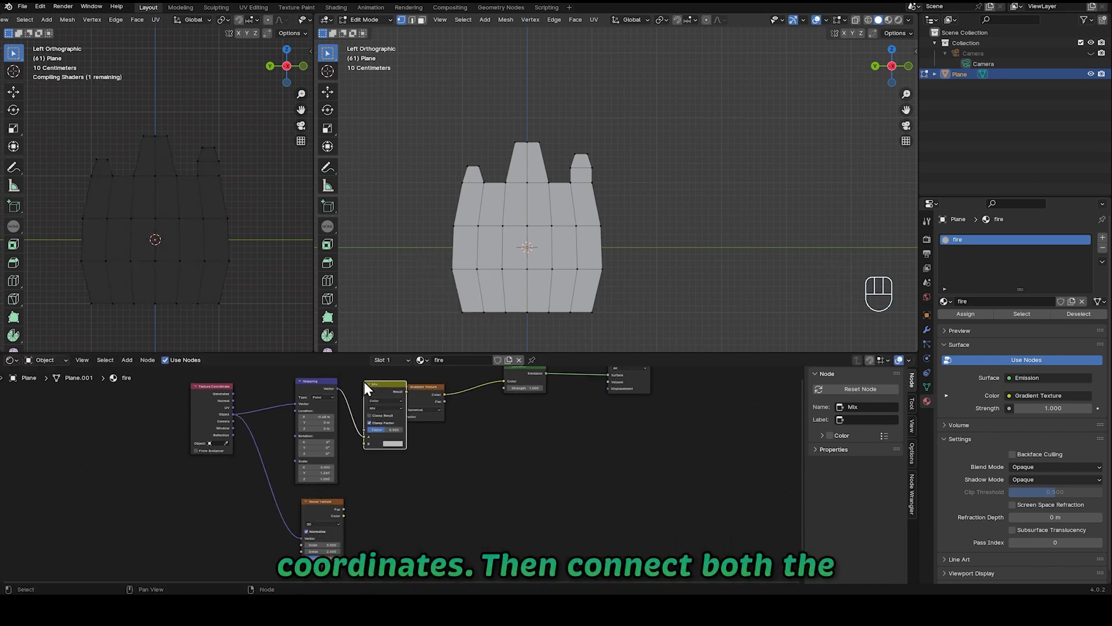
Connect the Noise Texture's Fac output to input B of the Mix node and lower the mix factor
{"action": "left_click_drag", "start_coordinate": [344, 515], "coordinate": [362, 447]}
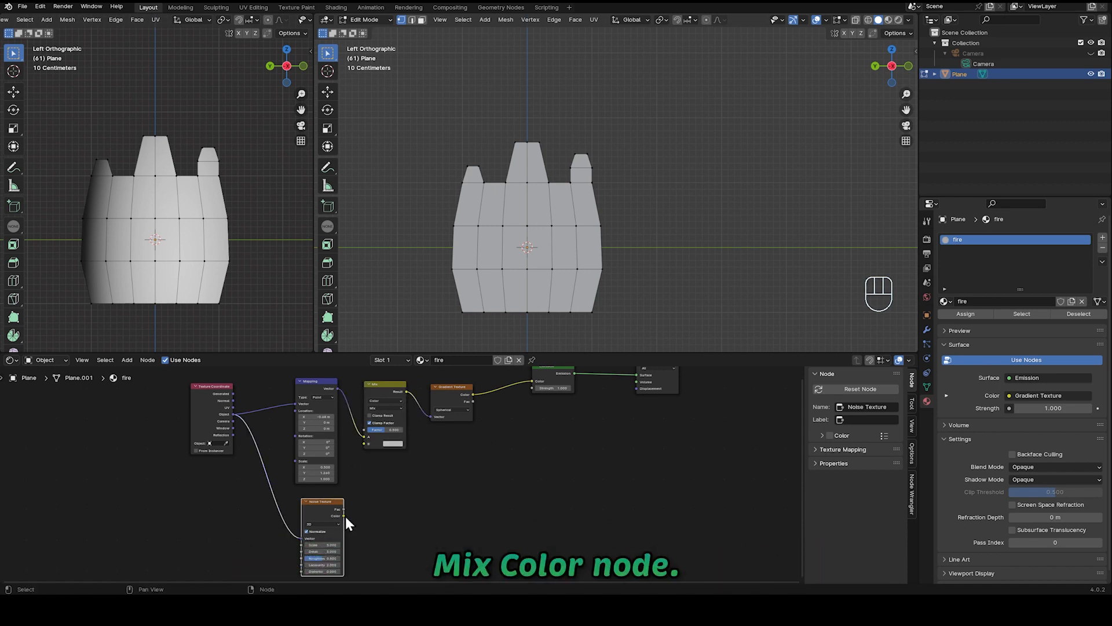
{"action": "mouse_move", "coordinate": [345, 509]}
{"action": "left_mouse_down"}
{"action": "mouse_move", "coordinate": [378, 418]}
{"action": "mouse_move", "coordinate": [346, 422]}
{"action": "left_mouse_up"}
{"action": "scroll", "coordinate": [370, 451], "scroll_direction": "up", "scroll_amount": 1}
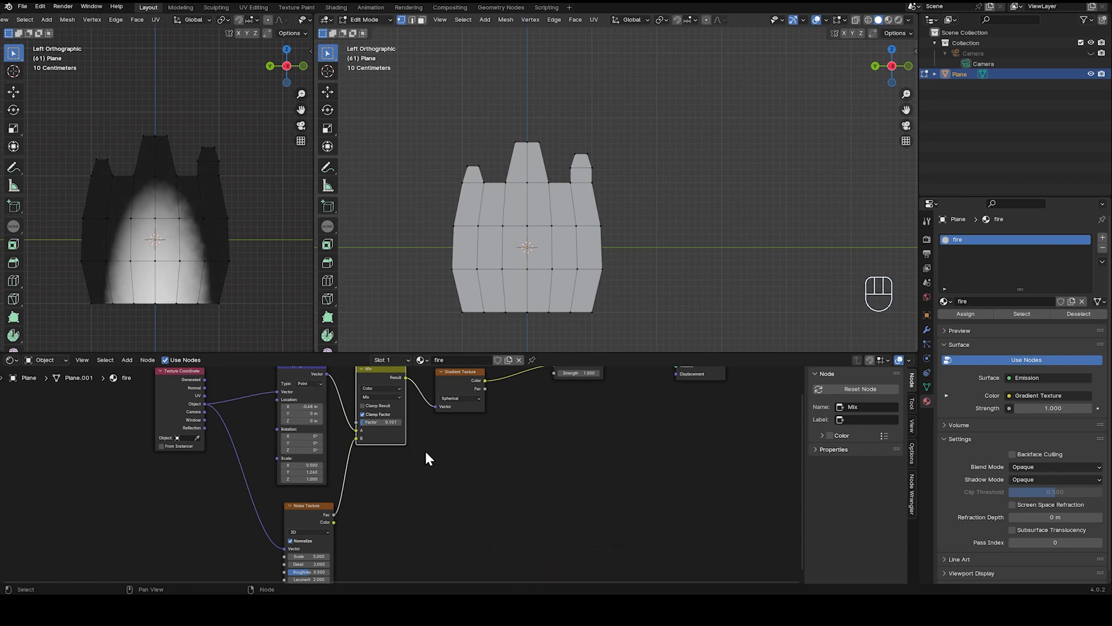
Insert a Color Ramp node into the link between the Gradient Texture and Emission nodes
{"action": "middle_click_drag", "start_coordinate": [496, 450], "coordinate": [486, 467], "text": "shift"}
{"action": "key", "text": "shift+a"}
{"action": "type", "text": "c"}
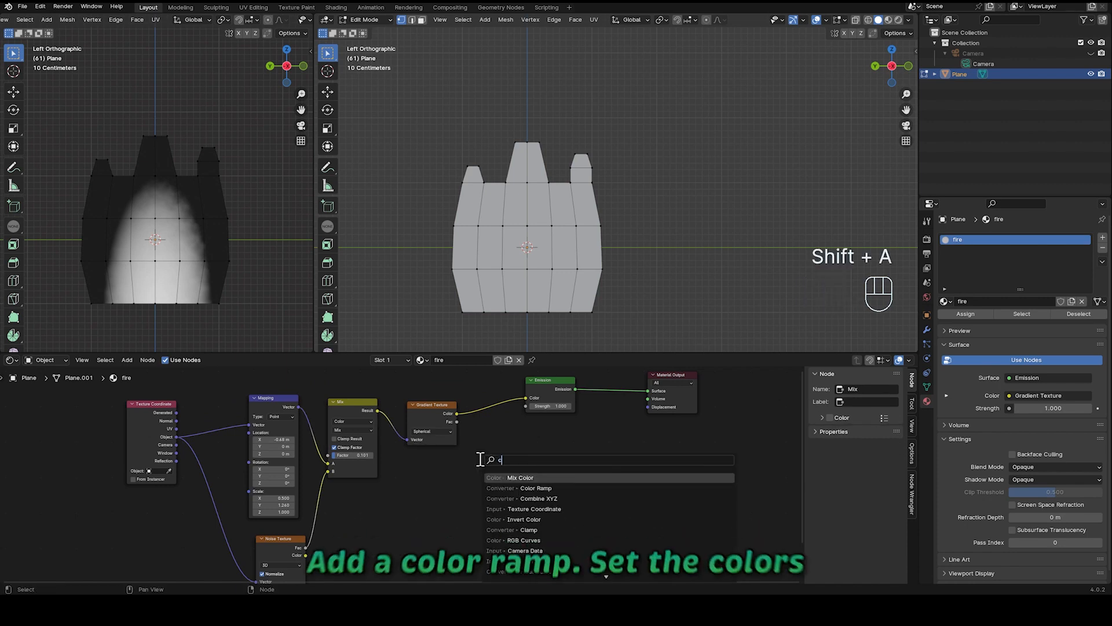
{"action": "type", "text": "olor ramp"}
{"action": "key", "text": "Return"}
{"action": "left_click", "coordinate": [487, 442]}
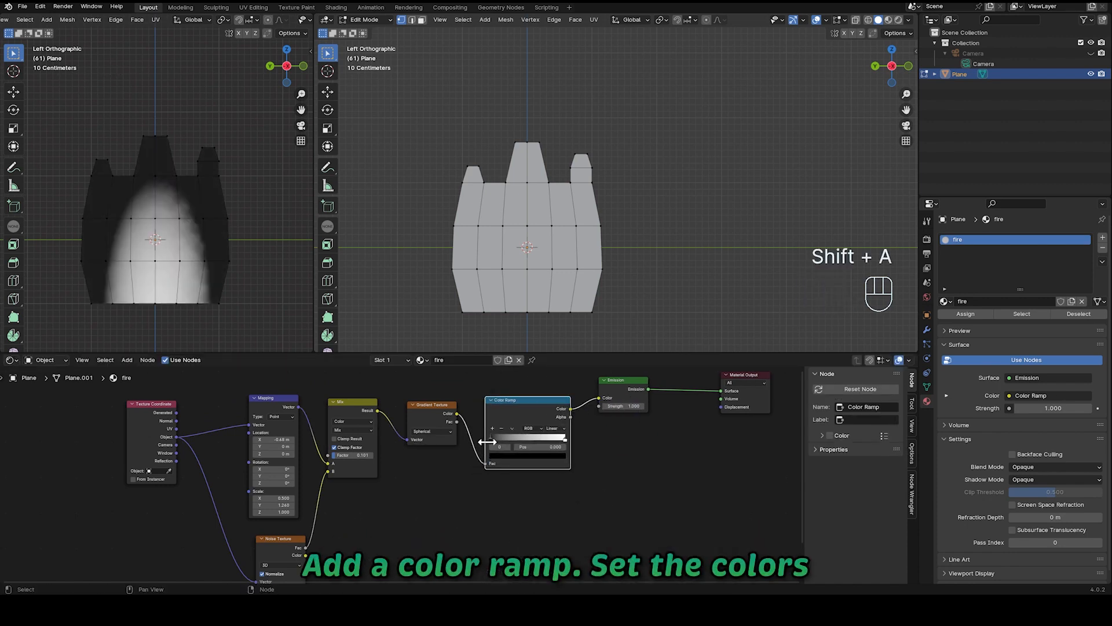
Colour the first Color Ramp stop a saturated orange
{"action": "left_click", "coordinate": [507, 456]}
{"action": "mouse_move", "coordinate": [566, 404]}
{"action": "left_mouse_down"}
{"action": "mouse_move", "coordinate": [516, 390]}
{"action": "mouse_move", "coordinate": [562, 374]}
{"action": "mouse_move", "coordinate": [560, 363]}
{"action": "left_mouse_up"}
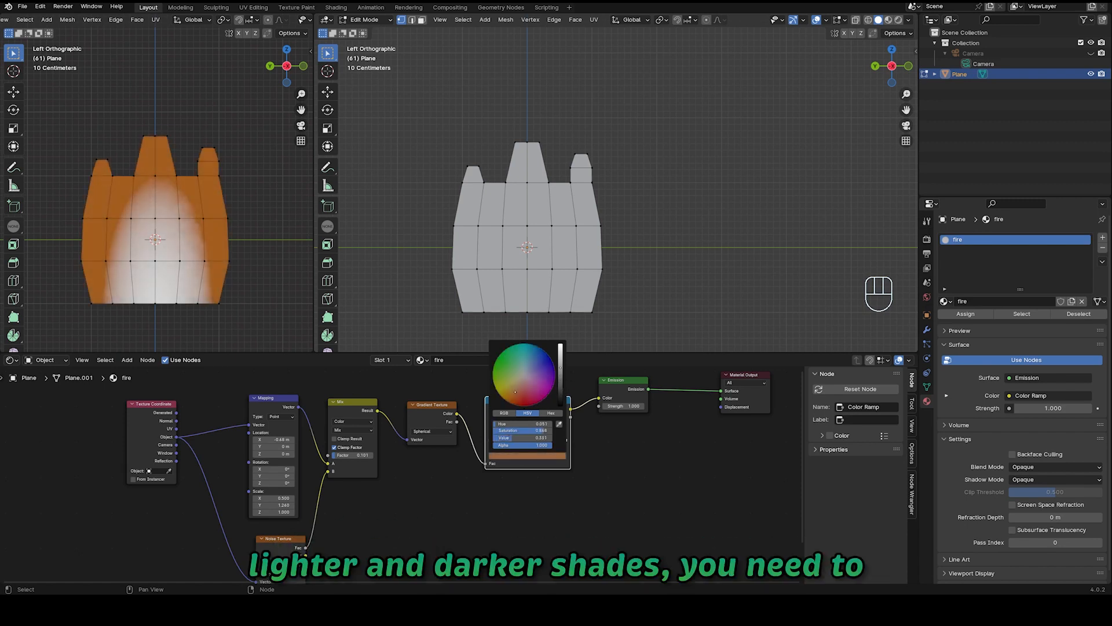
{"action": "left_click_drag", "start_coordinate": [514, 394], "coordinate": [515, 394]}
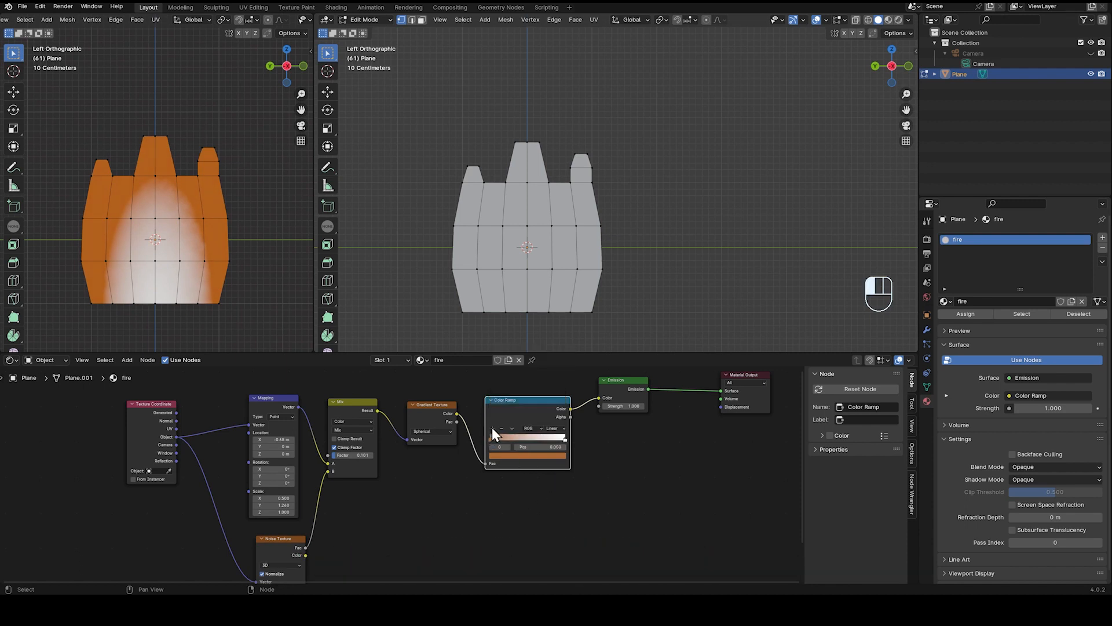
Add a middle stop to the Color Ramp and darken its colour to near black
{"action": "left_click", "coordinate": [492, 428]}
{"action": "left_click", "coordinate": [527, 456]}
{"action": "left_click_drag", "start_coordinate": [561, 395], "coordinate": [560, 401]}
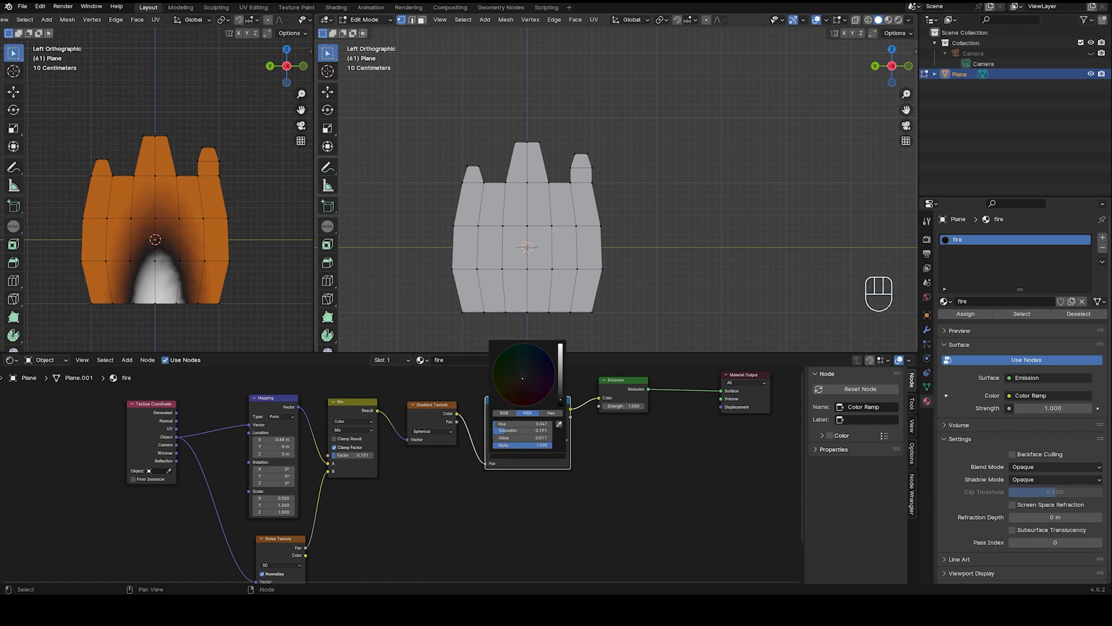
Colour the last Color Ramp stop a light orange
{"action": "left_click", "coordinate": [565, 438]}
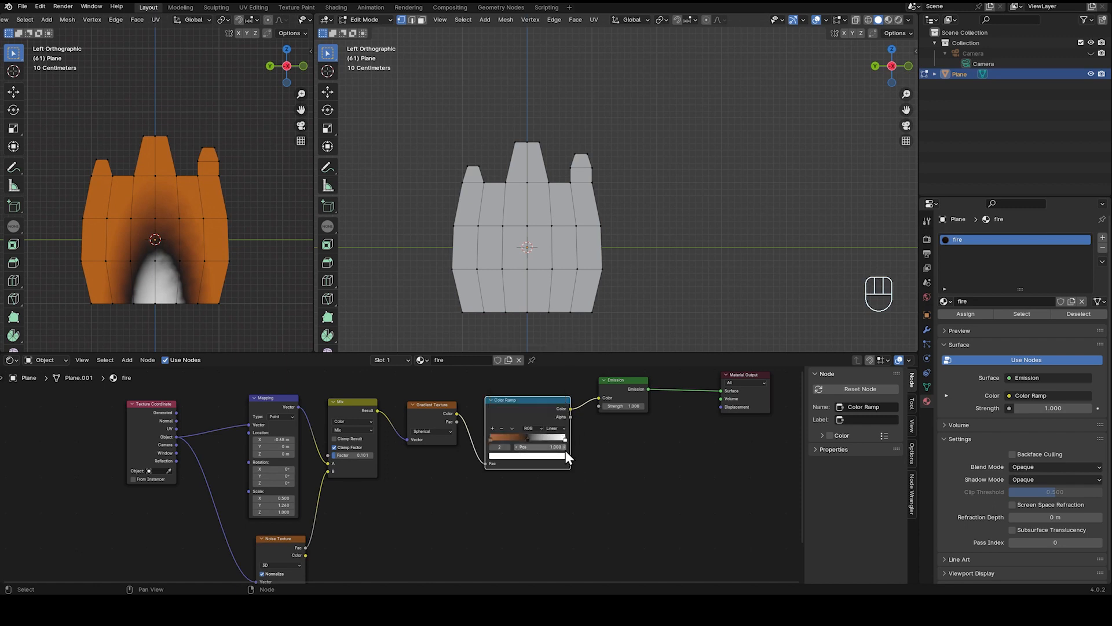
{"action": "left_click", "coordinate": [563, 457]}
{"action": "left_click_drag", "start_coordinate": [524, 391], "coordinate": [517, 386]}
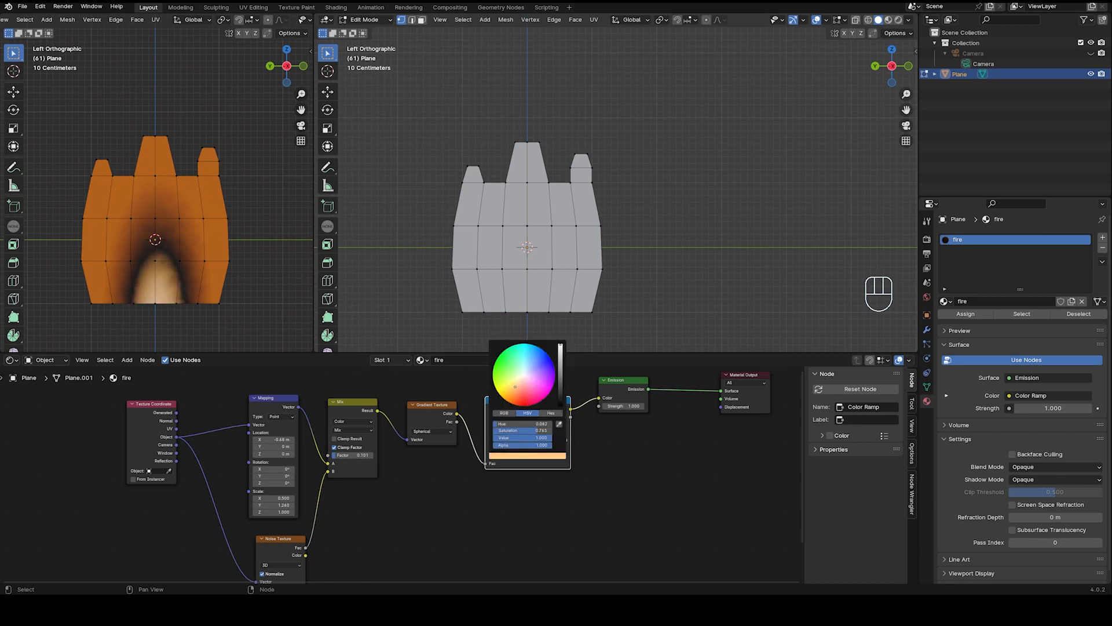
Set the Color Ramp interpolation to Constant and move its stops closer together, with the last one at about 0.38
{"action": "left_click", "coordinate": [561, 429]}
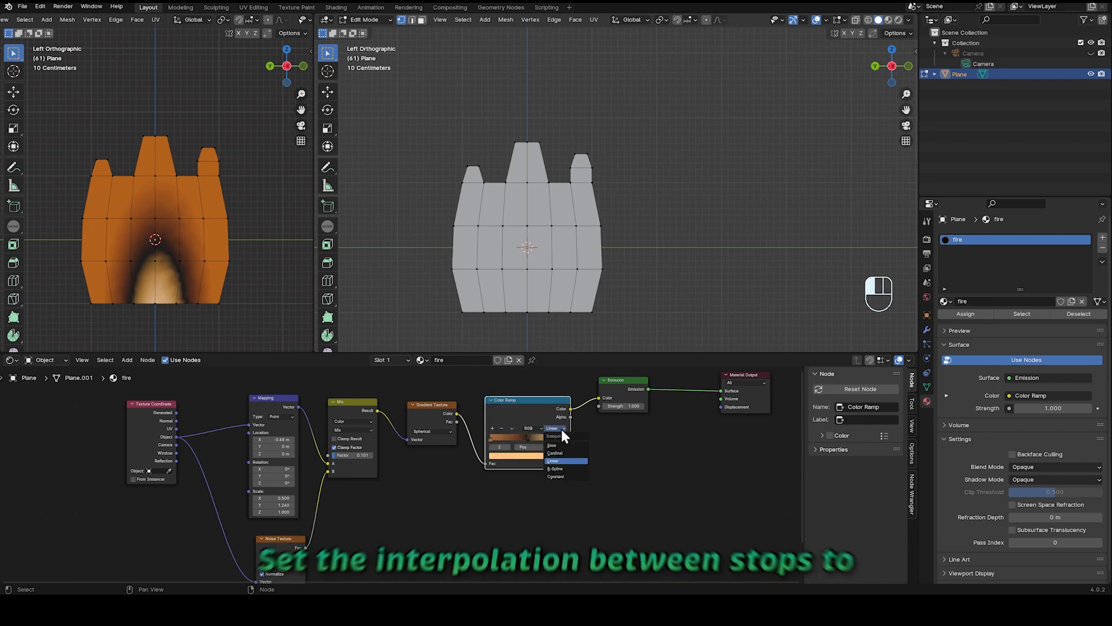
{"action": "left_click", "coordinate": [562, 476]}
{"action": "mouse_move", "coordinate": [520, 436]}
{"action": "left_mouse_down"}
{"action": "mouse_move", "coordinate": [507, 437]}
{"action": "mouse_move", "coordinate": [560, 437]}
{"action": "mouse_move", "coordinate": [503, 436]}
{"action": "mouse_move", "coordinate": [519, 437]}
{"action": "left_mouse_up"}
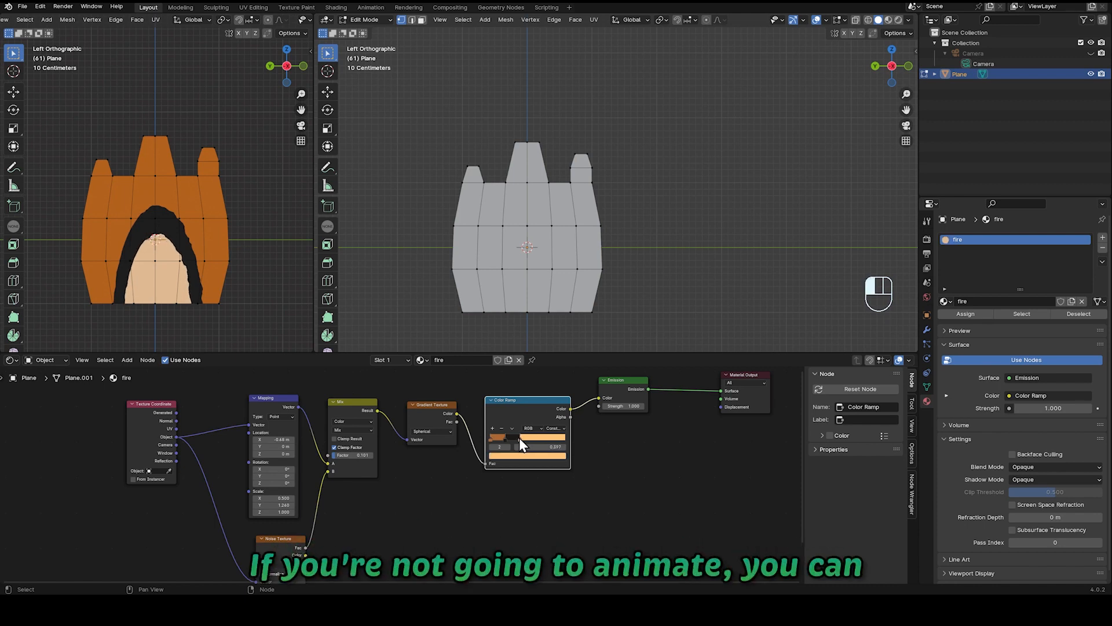
Change the last Color Ramp stop's colour to light yellow and save the file
{"action": "left_click", "coordinate": [541, 456]}
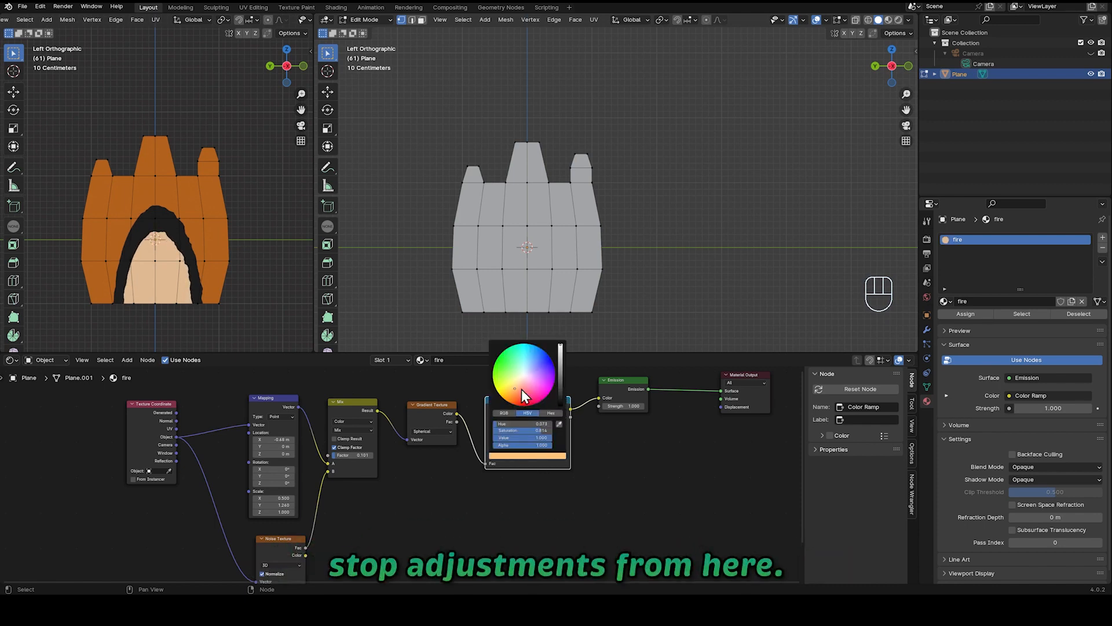
{"action": "left_click_drag", "start_coordinate": [517, 385], "coordinate": [509, 384]}
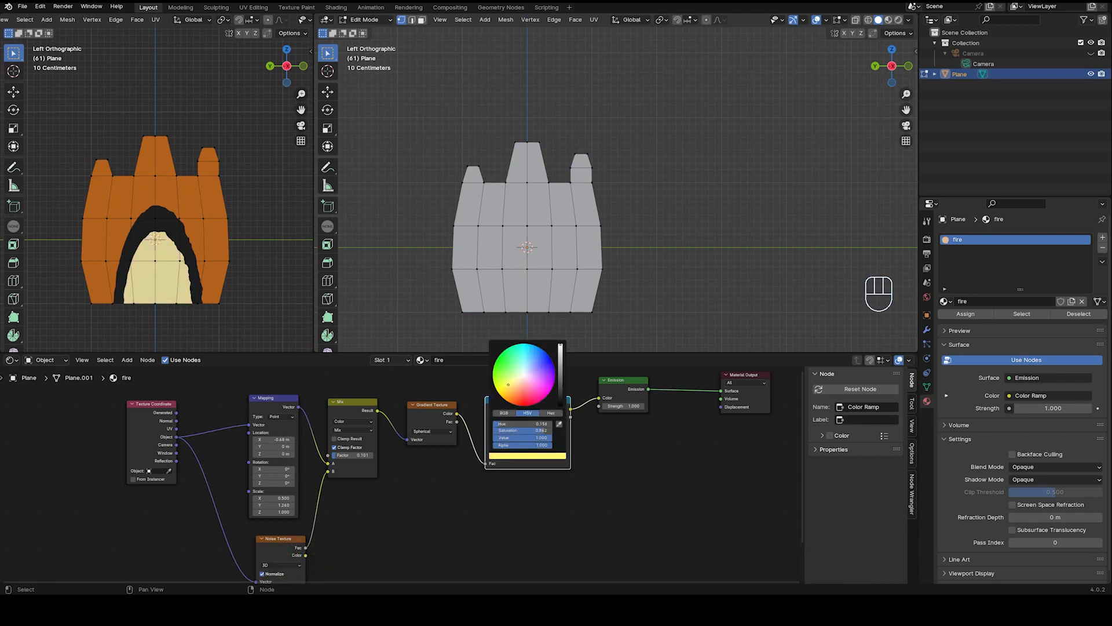
{"action": "key", "text": "ctrl+s"}
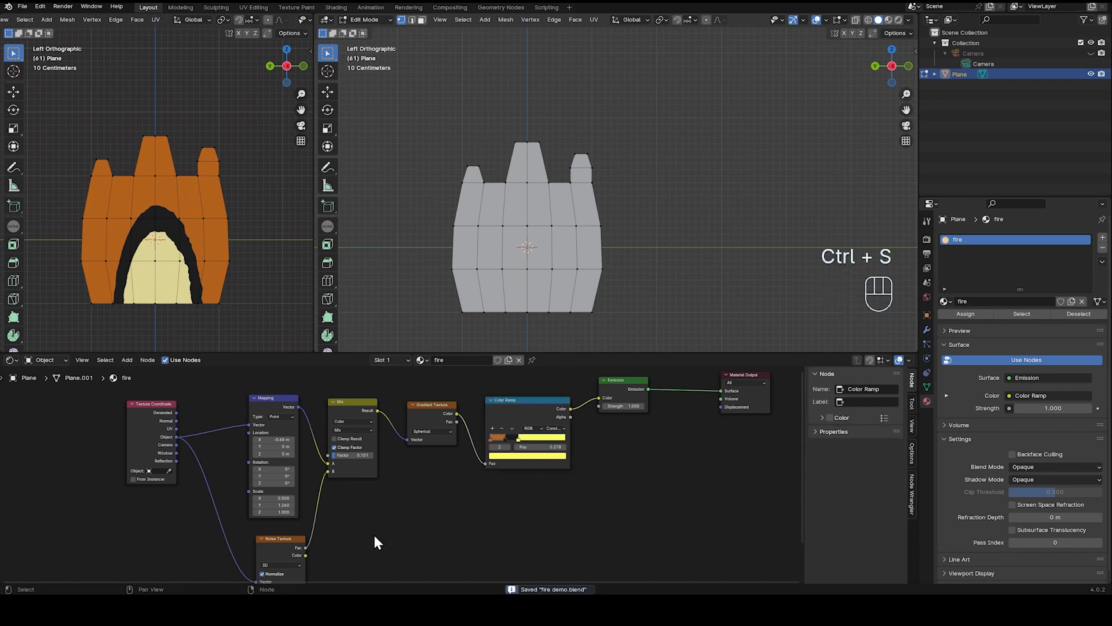
Switch the Noise Texture to 4D, set its W value to 9.6 and save the file
{"action": "middle_click_drag", "start_coordinate": [239, 554], "coordinate": [310, 467], "text": "shift"}
{"action": "scroll", "coordinate": [336, 478], "scroll_direction": "up", "scroll_amount": 2}
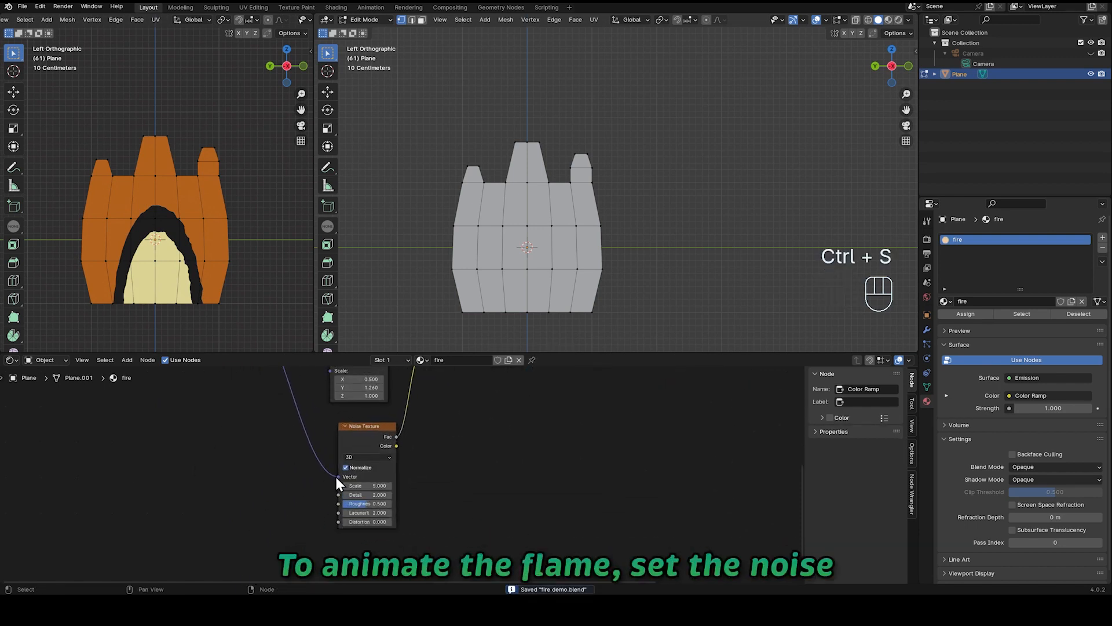
{"action": "left_click", "coordinate": [358, 456]}
{"action": "left_click", "coordinate": [360, 506]}
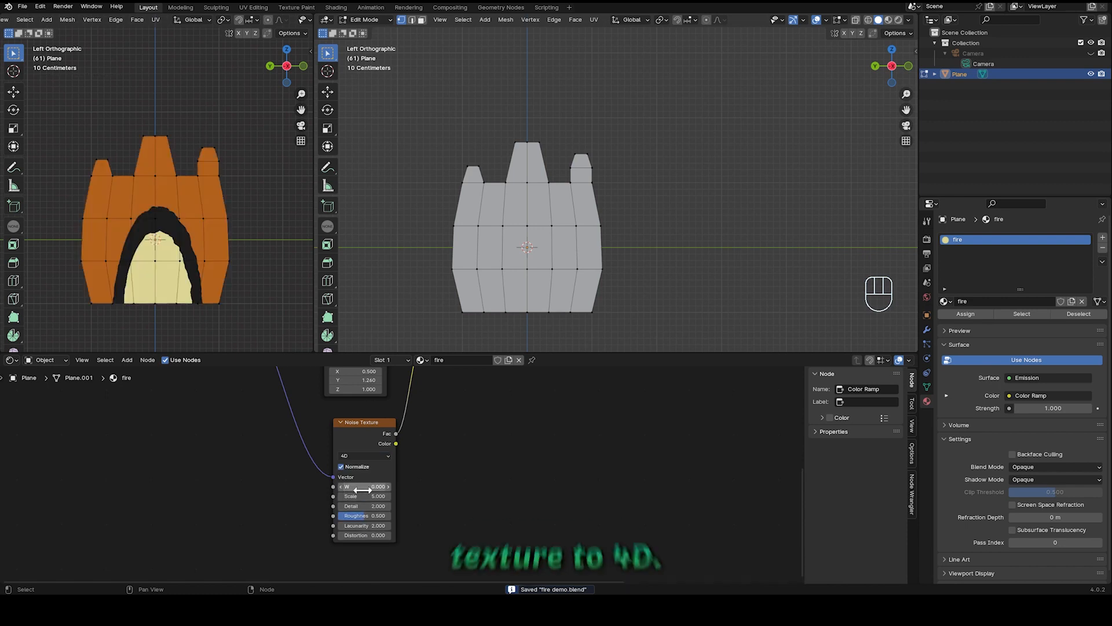
{"action": "left_click_drag", "start_coordinate": [365, 486], "coordinate": [435, 487]}
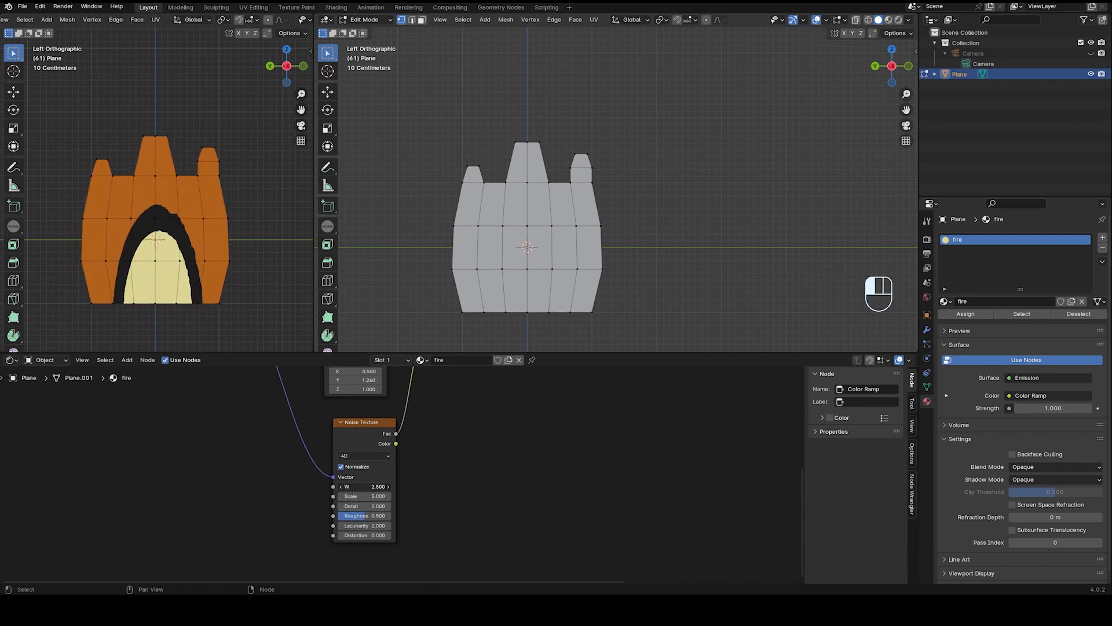
{"action": "left_click_drag", "start_coordinate": [365, 487], "coordinate": [320, 496]}
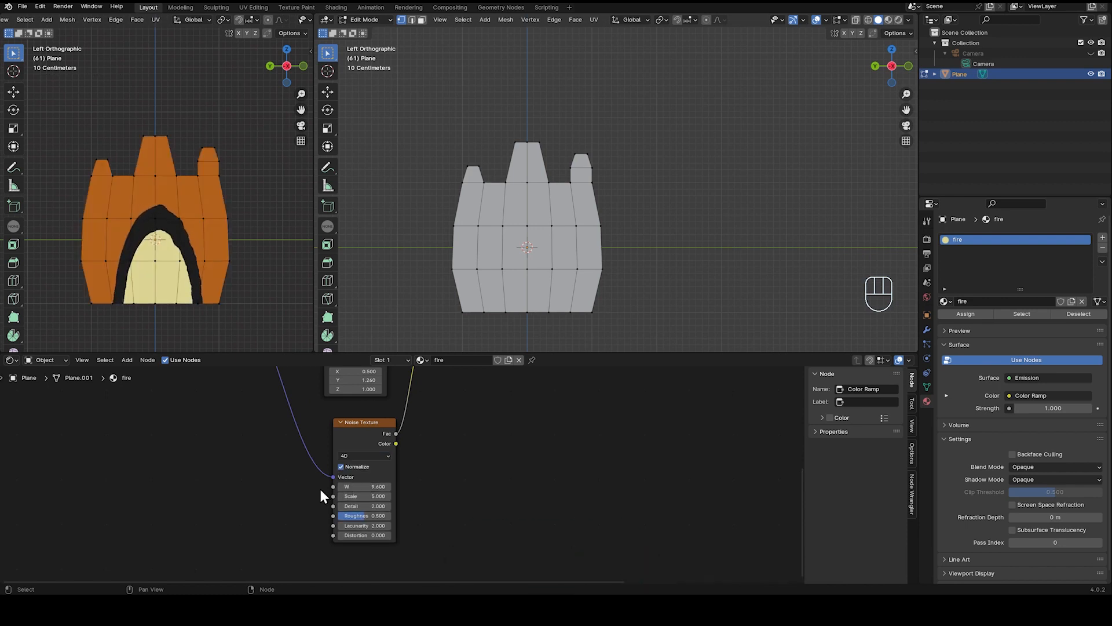
{"action": "key", "text": "ctrl+s"}
Add a Value node driven by the expression #frame and save the file
{"action": "key", "text": "shift+a"}
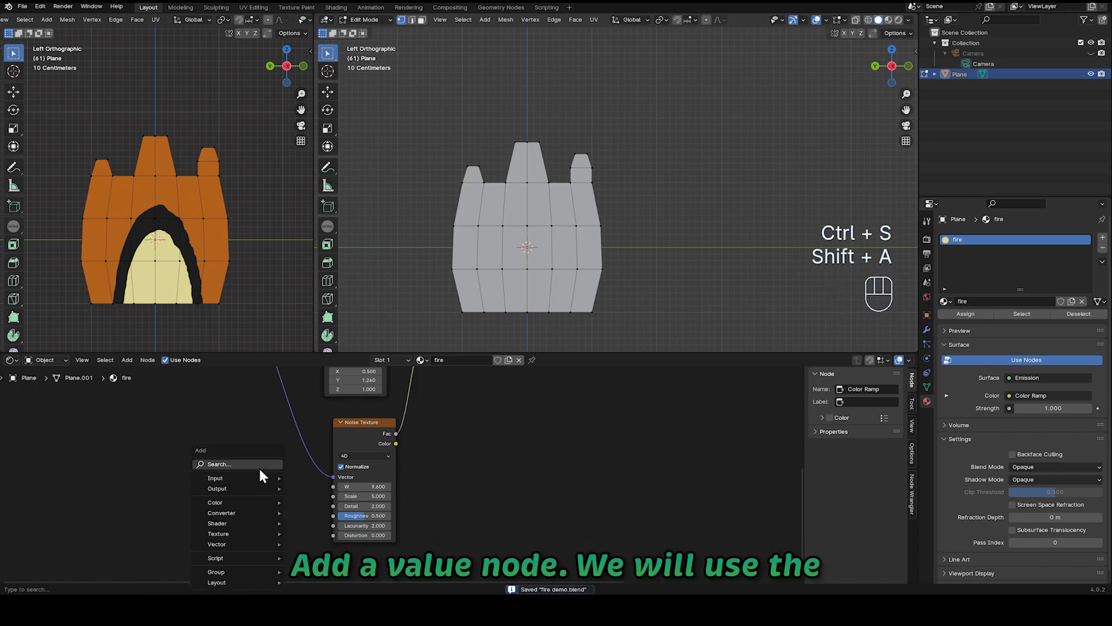
{"action": "left_click", "coordinate": [259, 468]}
{"action": "type", "text": "va"}
{"action": "left_click", "coordinate": [130, 461]}
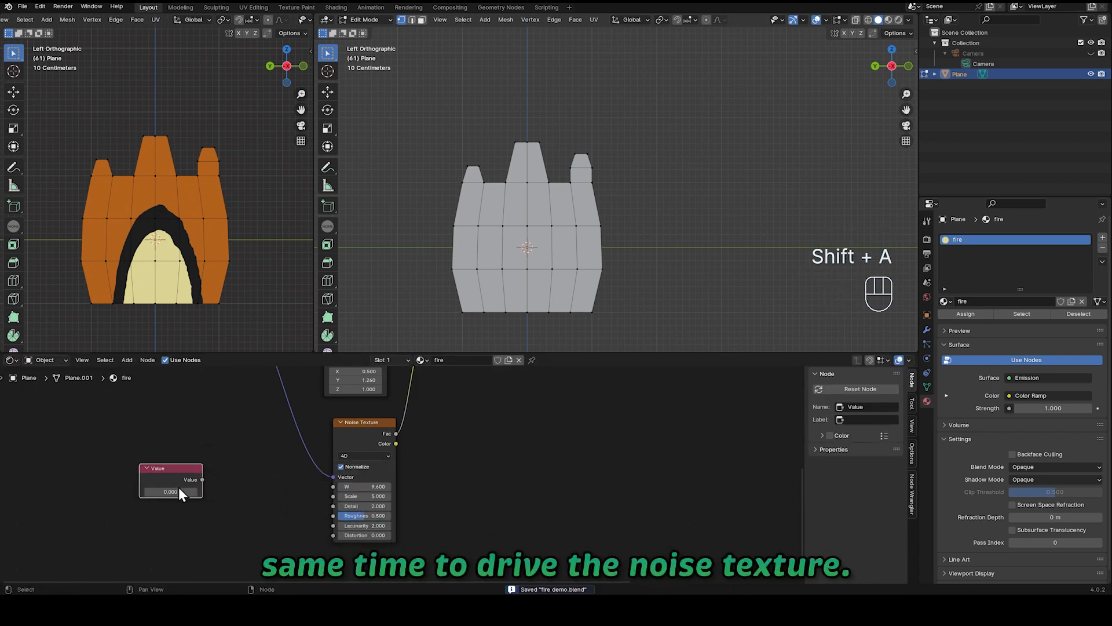
{"action": "left_click", "coordinate": [178, 491]}
{"action": "type", "text": "#frame"}
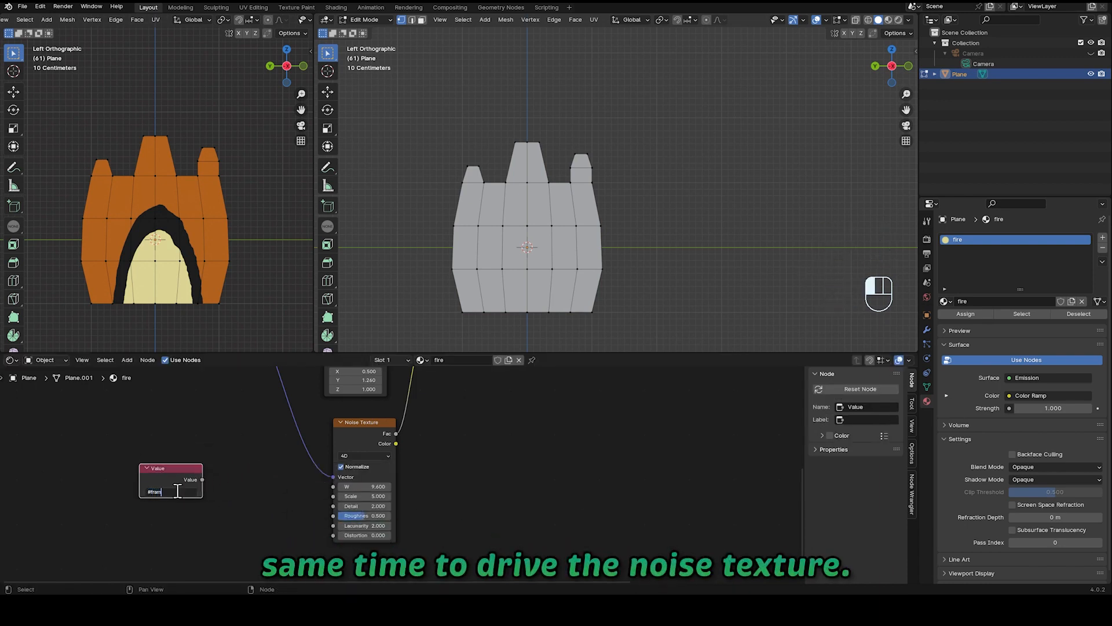
{"action": "key", "text": "Return"}
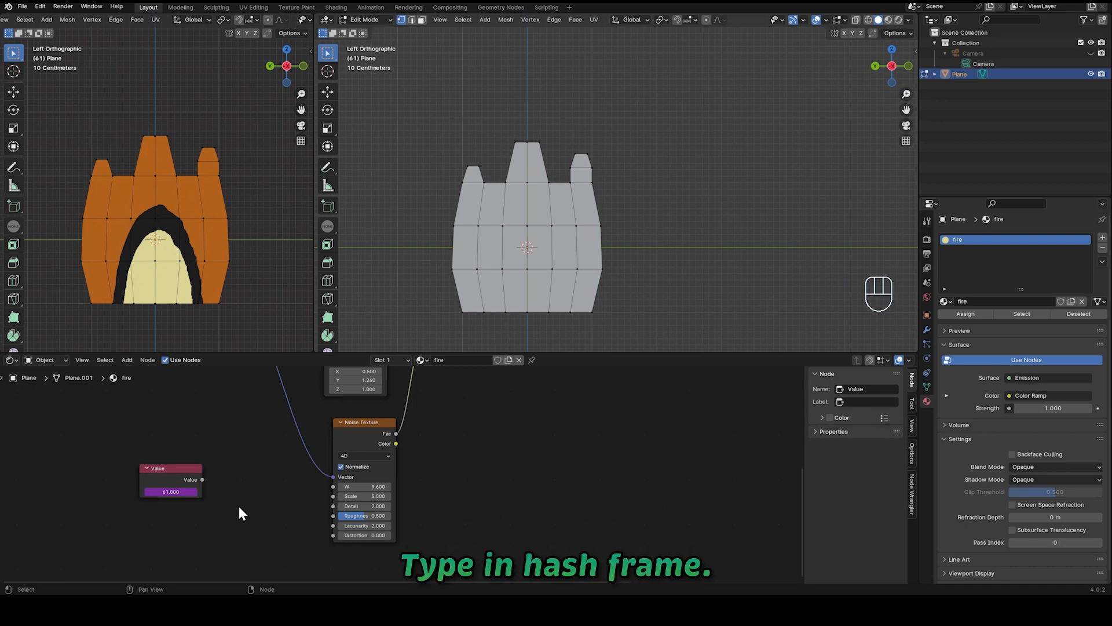
{"action": "key", "text": "ctrl+s"}
Add a Math node between the Value node and the Noise Texture and set it to Multiply
{"action": "key", "text": "shift+a"}
{"action": "left_click", "coordinate": [223, 465]}
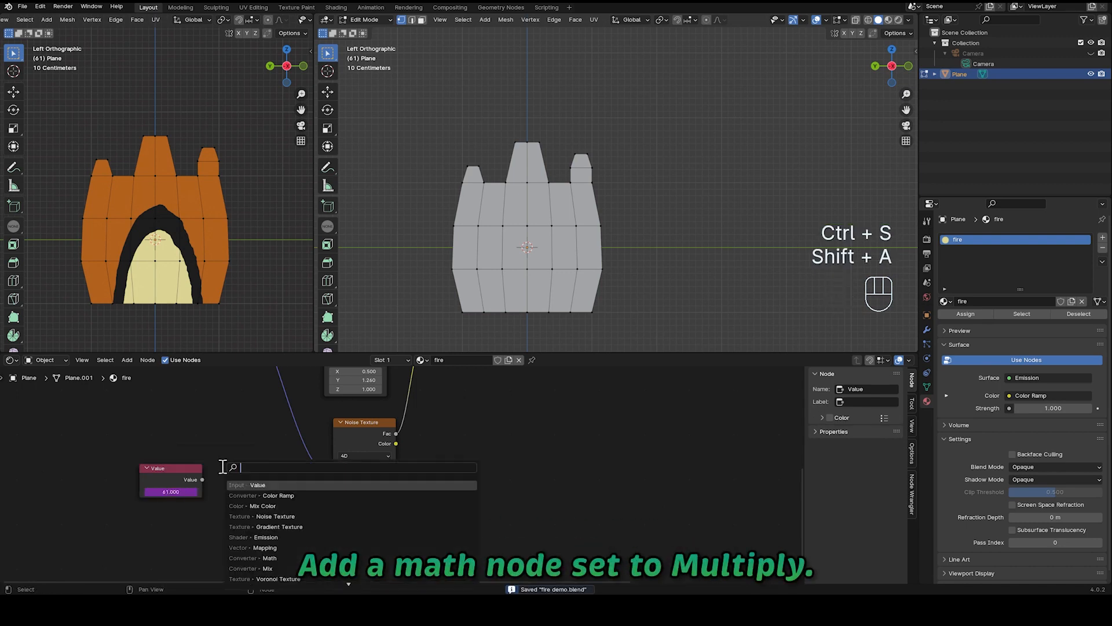
{"action": "type", "text": "math"}
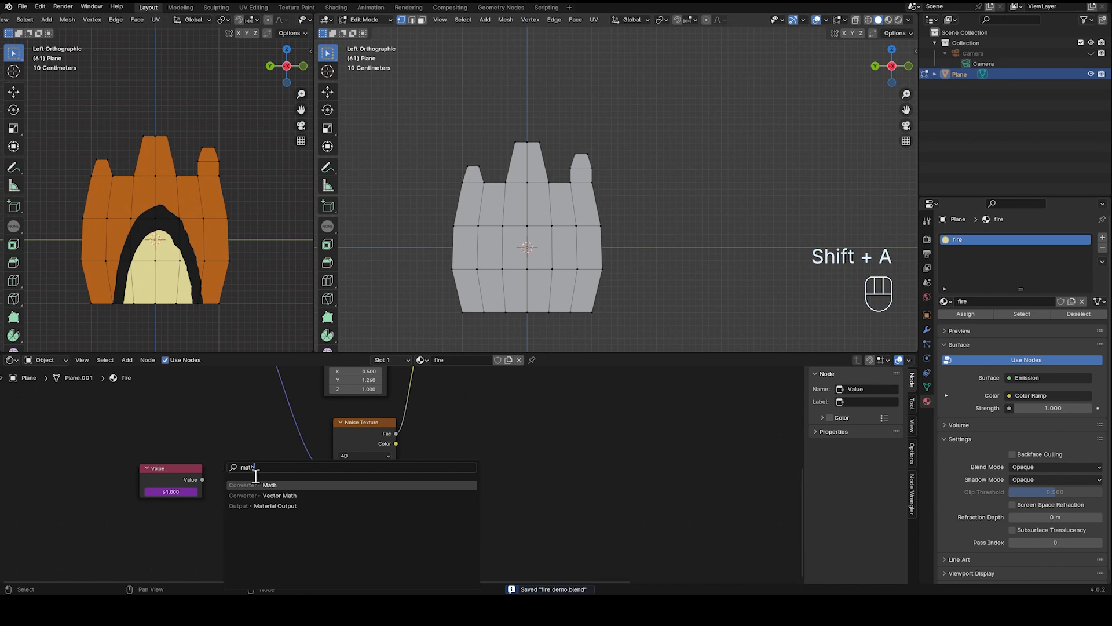
{"action": "key", "text": "Return"}
{"action": "left_click", "coordinate": [225, 471]}
{"action": "left_click", "coordinate": [242, 475]}
{"action": "left_click", "coordinate": [242, 474]}
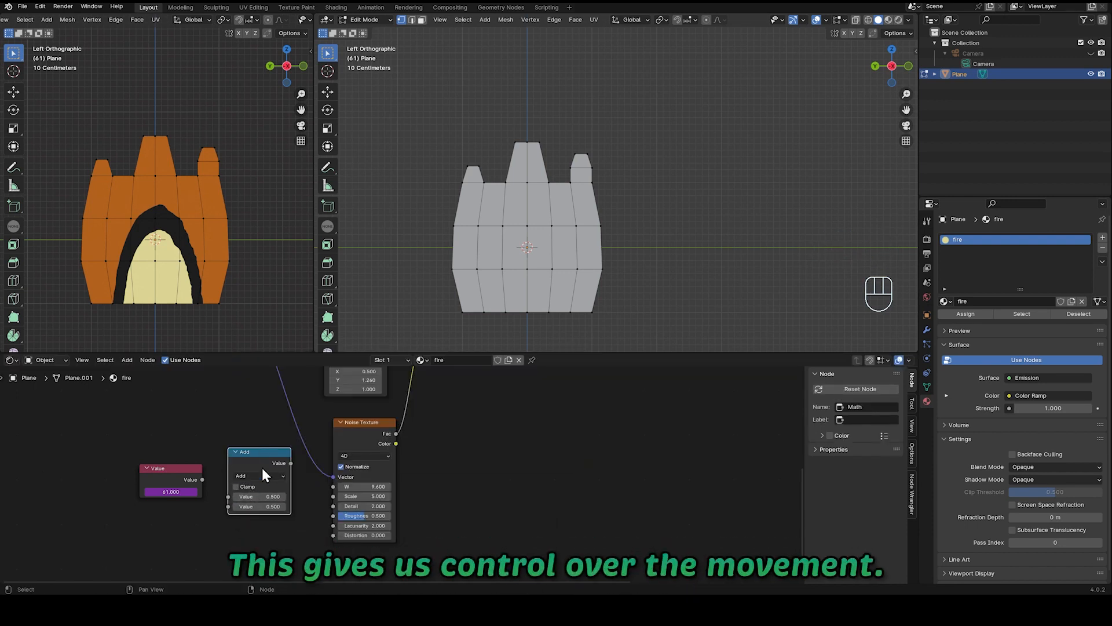
{"action": "left_click", "coordinate": [262, 475]}
{"action": "left_click", "coordinate": [257, 386]}
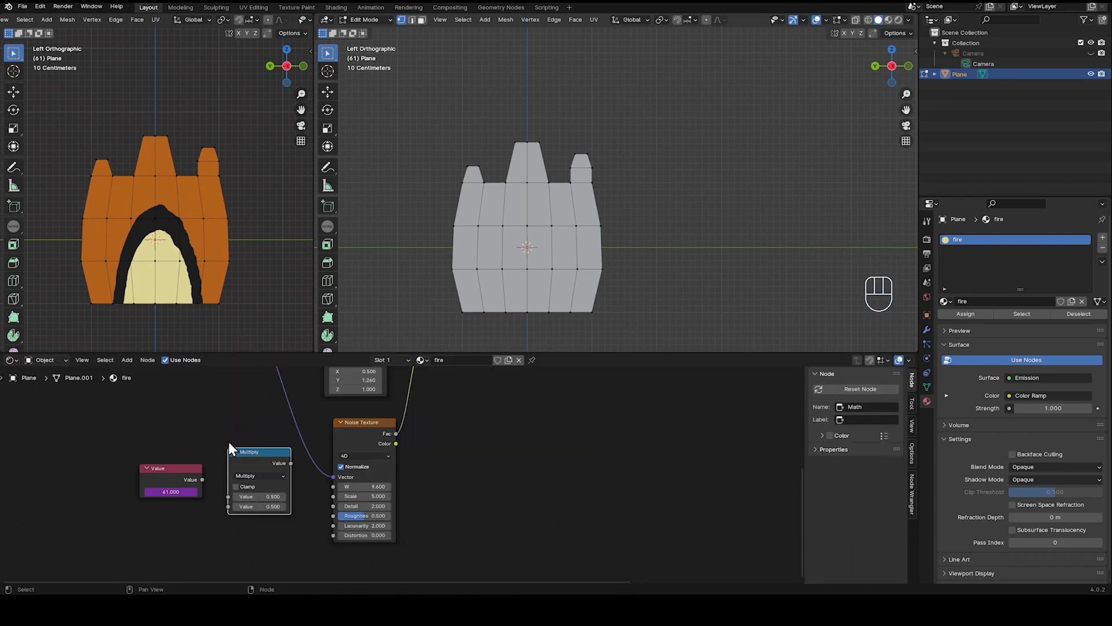
Space out the Value and Multiply nodes and connect Value to Multiply's first input, keeping the second value at 0.5
{"action": "left_click_drag", "start_coordinate": [180, 478], "coordinate": [109, 459]}
{"action": "left_click_drag", "start_coordinate": [249, 460], "coordinate": [198, 453]}
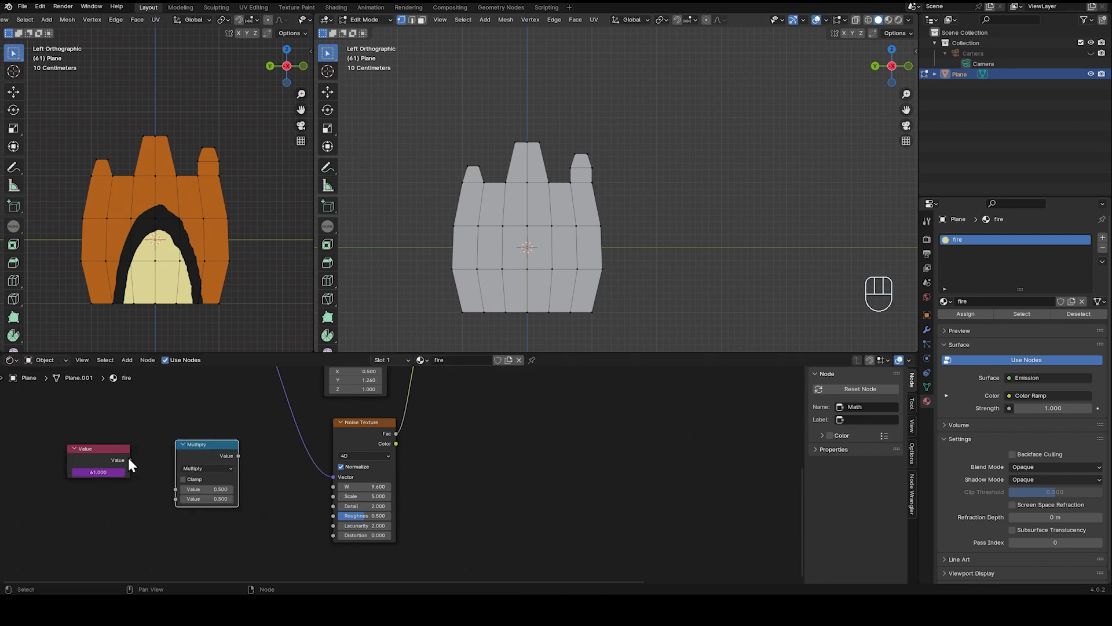
{"action": "left_click_drag", "start_coordinate": [130, 460], "coordinate": [176, 489]}
{"action": "left_click", "coordinate": [196, 499]}
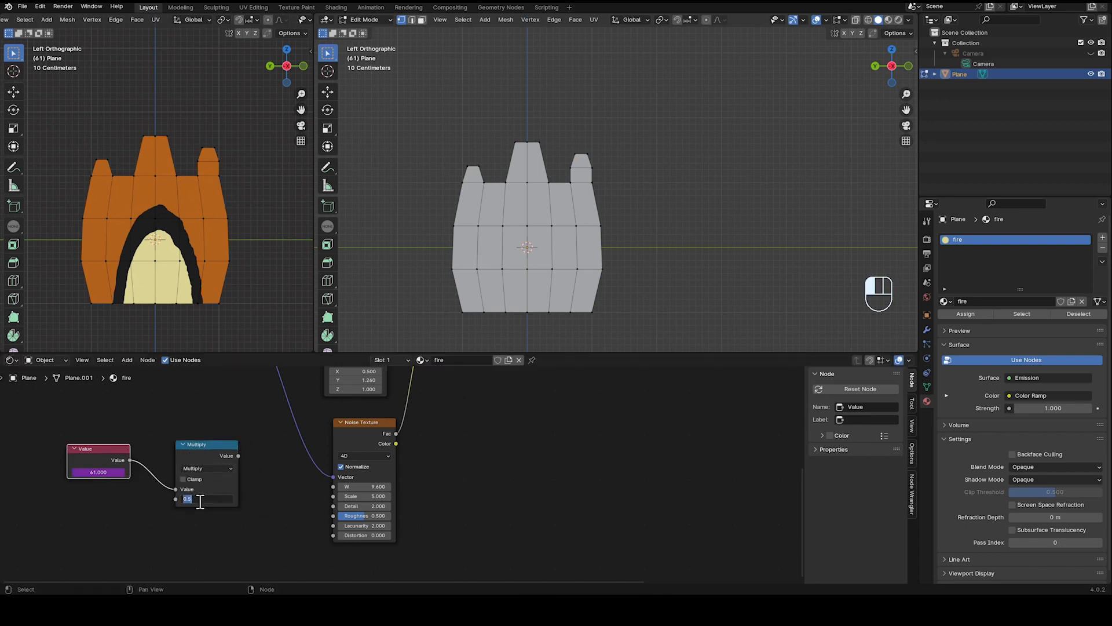
{"action": "key", "text": "Return"}
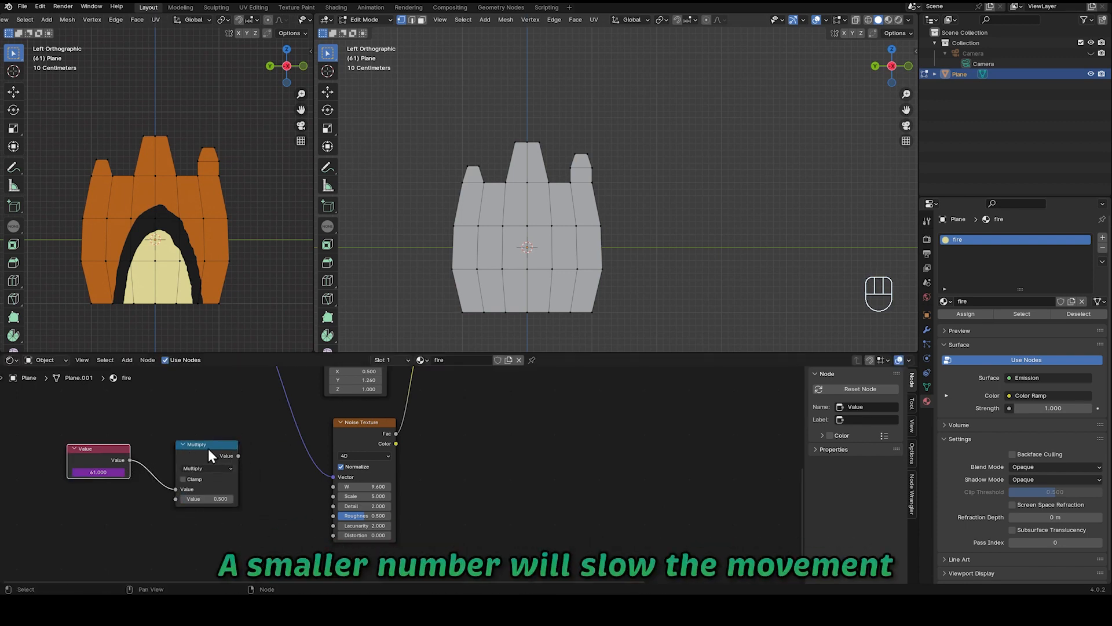
Duplicate the Multiply node, make room for the copy before the Noise Texture, and set the copy to Snap
{"action": "key", "text": "shift+d"}
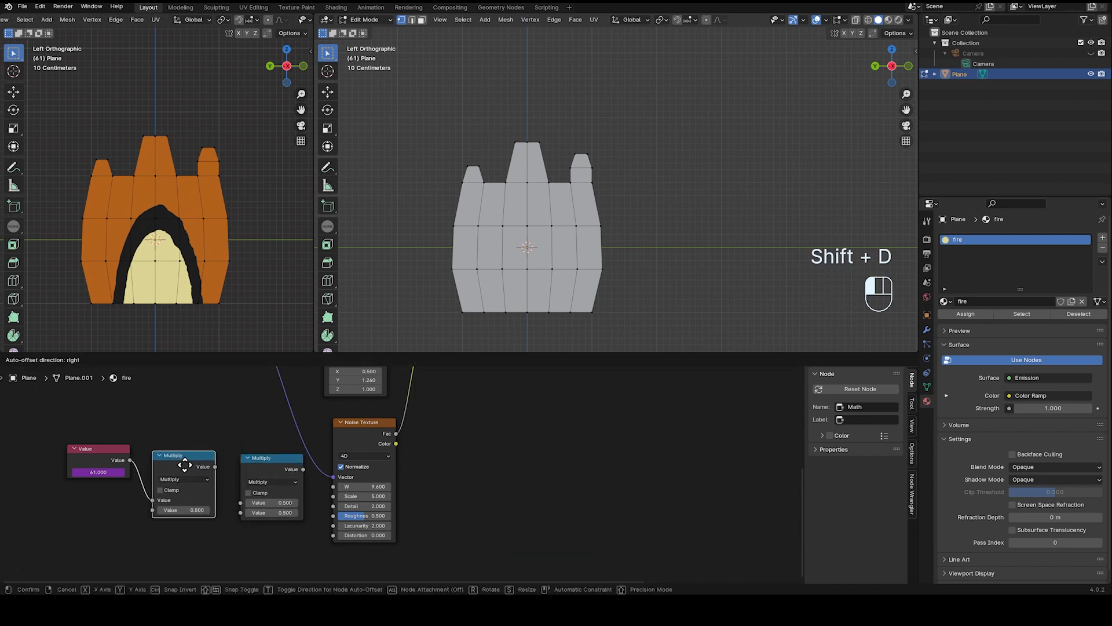
{"action": "left_click", "coordinate": [185, 465]}
{"action": "scroll", "coordinate": [284, 482], "scroll_direction": "down", "scroll_amount": 2}
{"action": "scroll", "coordinate": [284, 482], "scroll_direction": "down", "scroll_amount": 1}
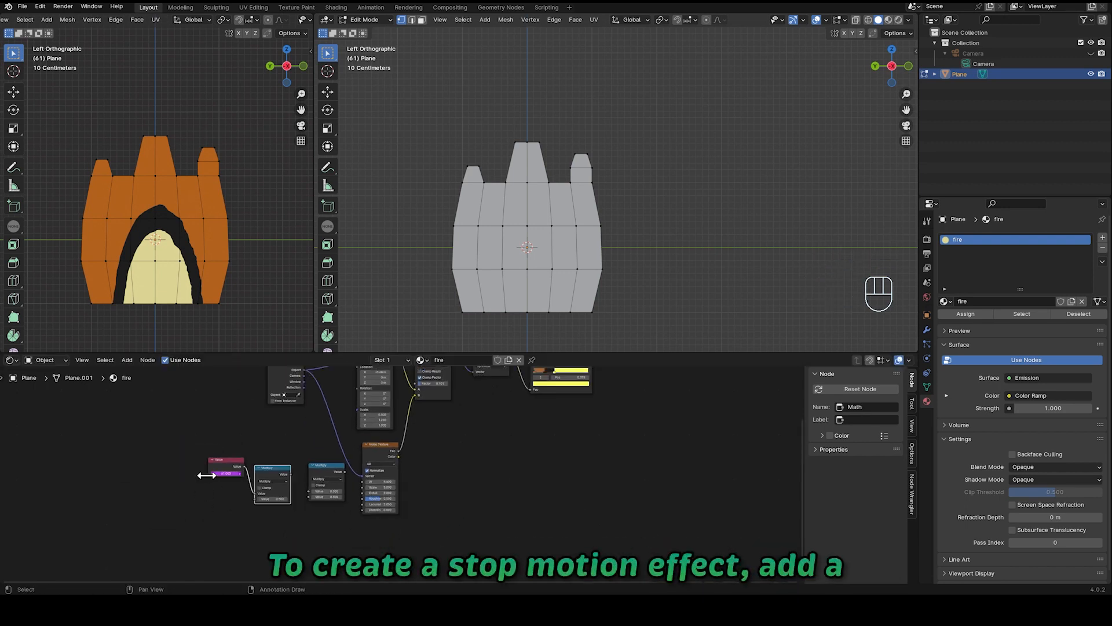
{"action": "left_click_drag", "start_coordinate": [223, 468], "coordinate": [179, 478]}
{"action": "left_click_drag", "start_coordinate": [264, 469], "coordinate": [253, 468]}
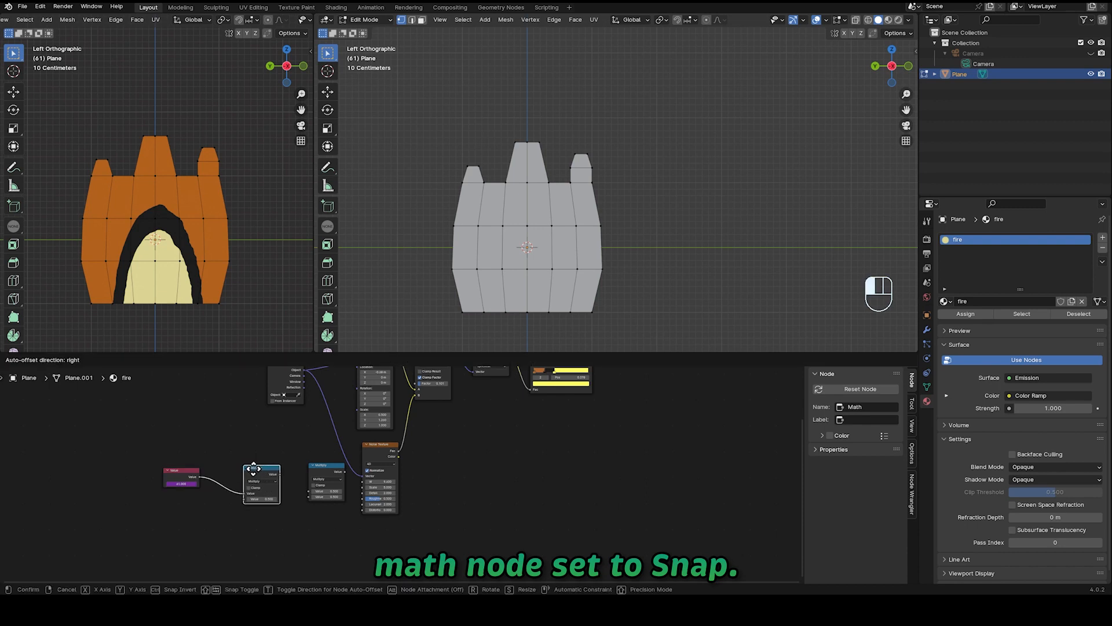
{"action": "left_click", "coordinate": [253, 468]}
{"action": "scroll", "coordinate": [320, 474], "scroll_direction": "up", "scroll_amount": 4}
{"action": "left_click", "coordinate": [259, 485]}
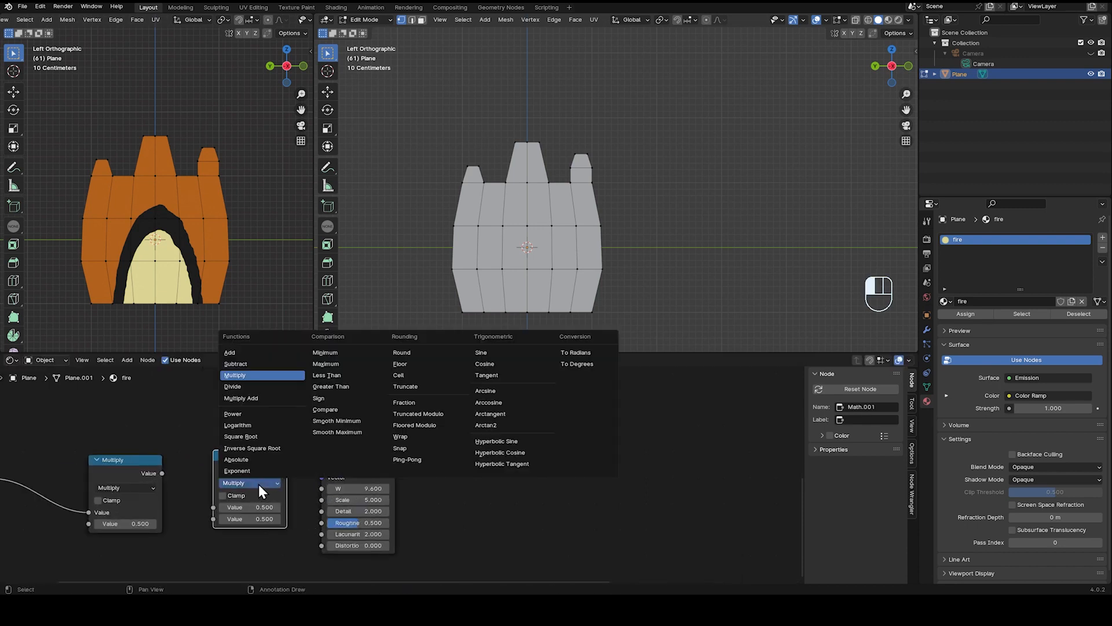
{"action": "left_click", "coordinate": [411, 448]}
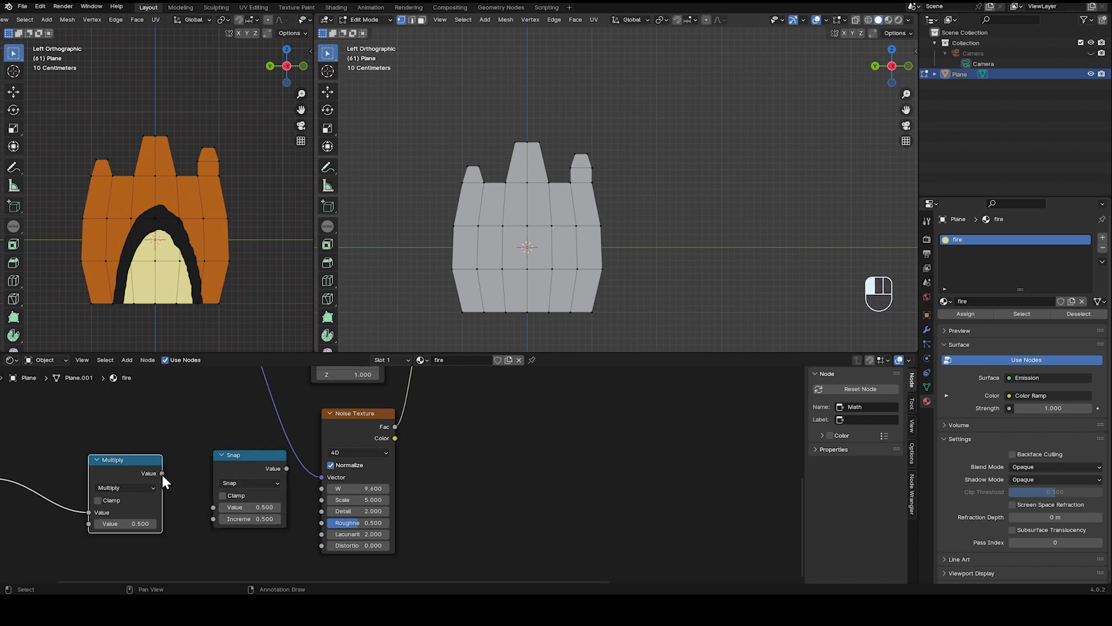
Connect Multiply to Snap's Value input and Snap to the Noise Texture's Vector input, and preview the animation
{"action": "left_click_drag", "start_coordinate": [162, 474], "coordinate": [213, 508]}
{"action": "left_click_drag", "start_coordinate": [275, 477], "coordinate": [321, 476]}
{"action": "scroll", "coordinate": [200, 437], "scroll_direction": "down", "scroll_amount": 1}
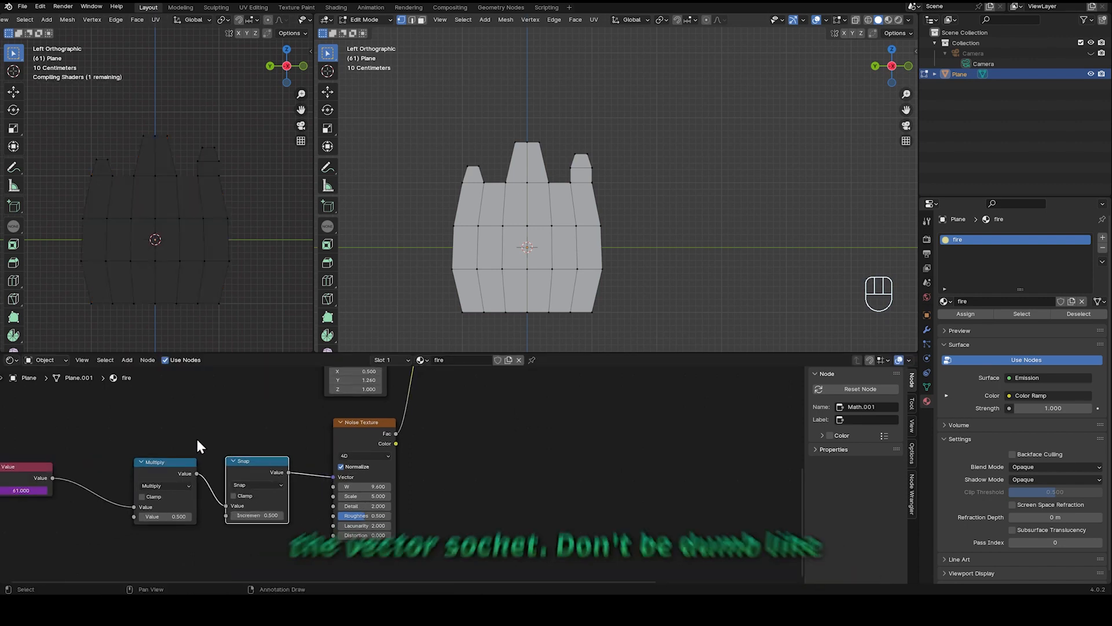
{"action": "middle_click_drag", "start_coordinate": [214, 422], "coordinate": [253, 424]}
{"action": "key", "text": "space"}
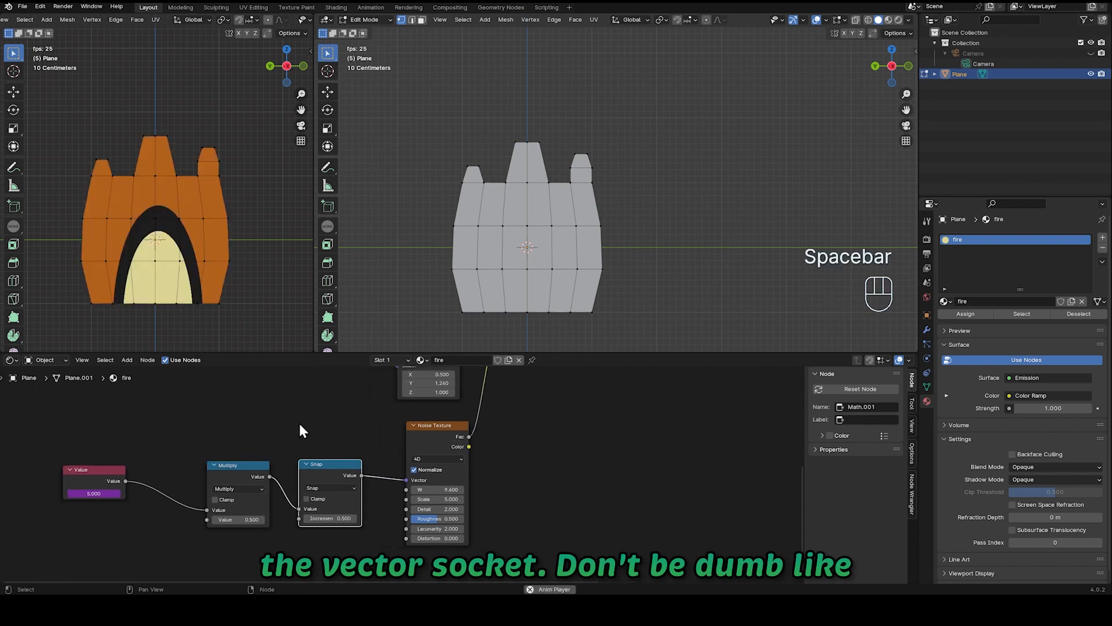
{"action": "key", "text": "space"}
Move the Snap link to the Noise Texture's W input and reconnect the Texture Coordinate's Object output to its Vector input
{"action": "left_click_drag", "start_coordinate": [243, 467], "coordinate": [225, 464]}
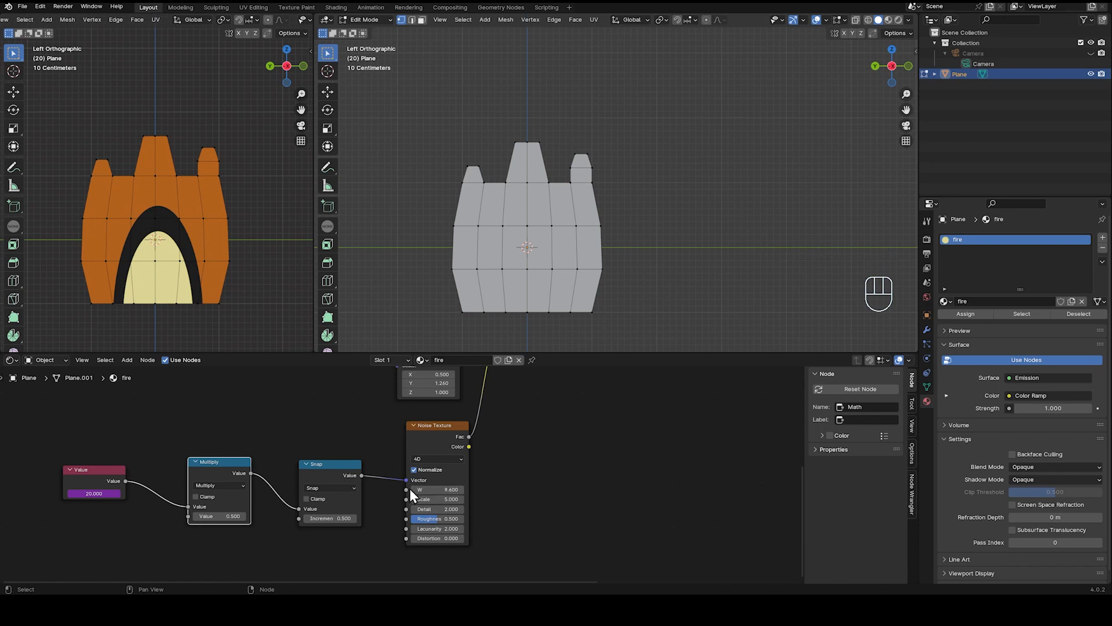
{"action": "mouse_move", "coordinate": [407, 480]}
{"action": "left_mouse_down"}
{"action": "mouse_move", "coordinate": [391, 487]}
{"action": "mouse_move", "coordinate": [406, 489]}
{"action": "left_mouse_up"}
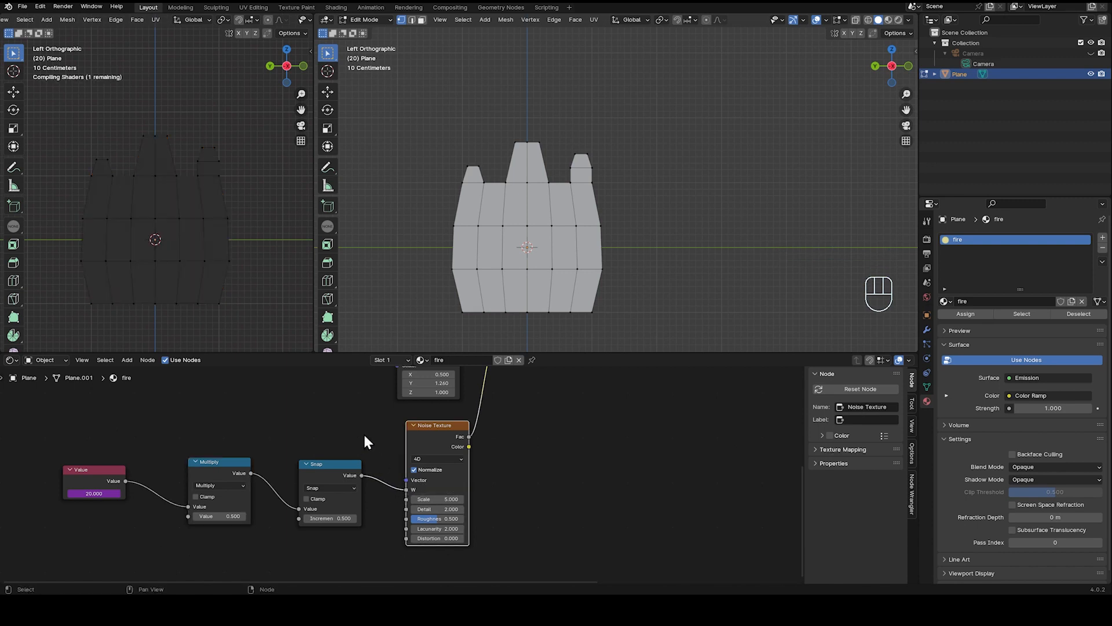
{"action": "scroll", "coordinate": [363, 432], "scroll_direction": "down", "scroll_amount": 3}
{"action": "left_click_drag", "start_coordinate": [350, 380], "coordinate": [408, 478]}
{"action": "scroll", "coordinate": [332, 450], "scroll_direction": "up", "scroll_amount": 3}
Play the animation to examine how the noise moves the flame's colour bands
{"action": "key", "text": "space"}
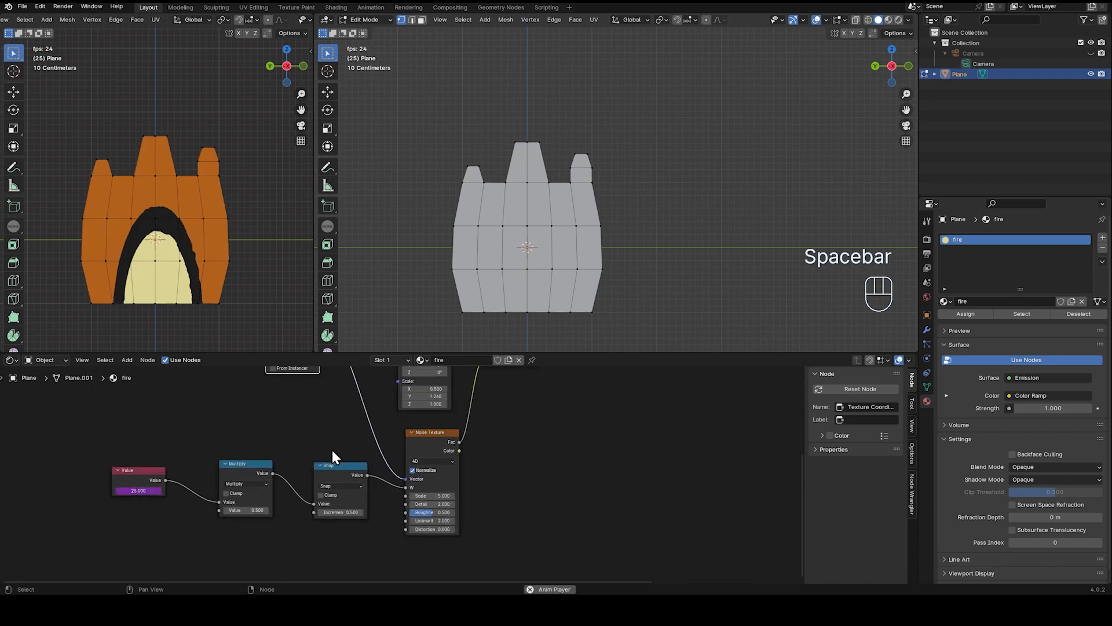
{"action": "key", "text": "space"}
{"action": "scroll", "coordinate": [328, 455], "scroll_direction": "up", "scroll_amount": 1}
{"action": "key", "text": "space"}
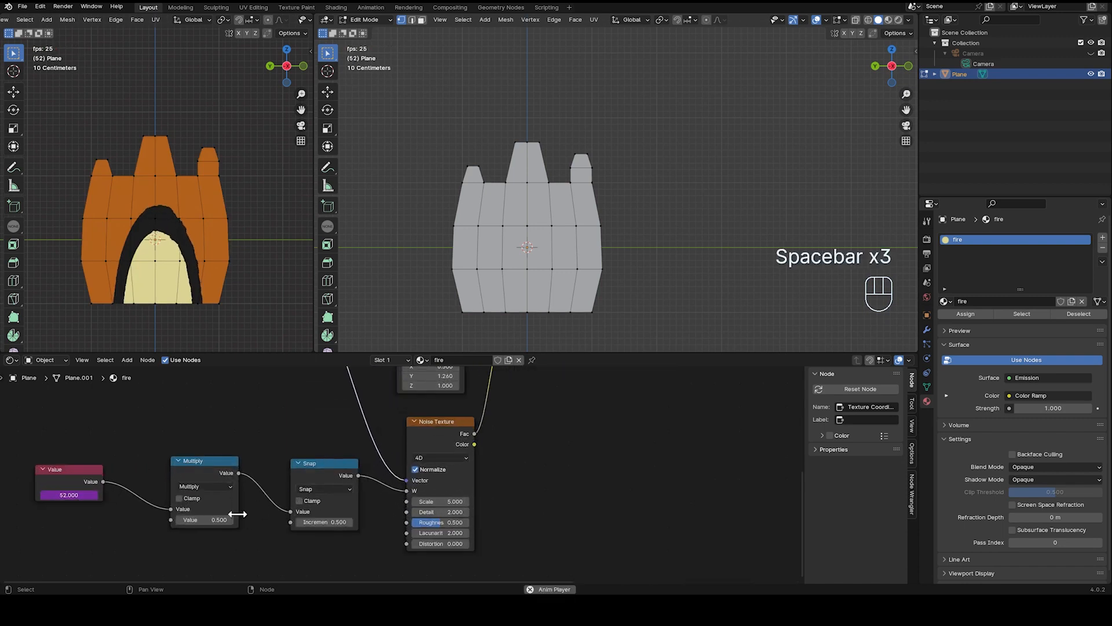
{"action": "key", "text": "space"}
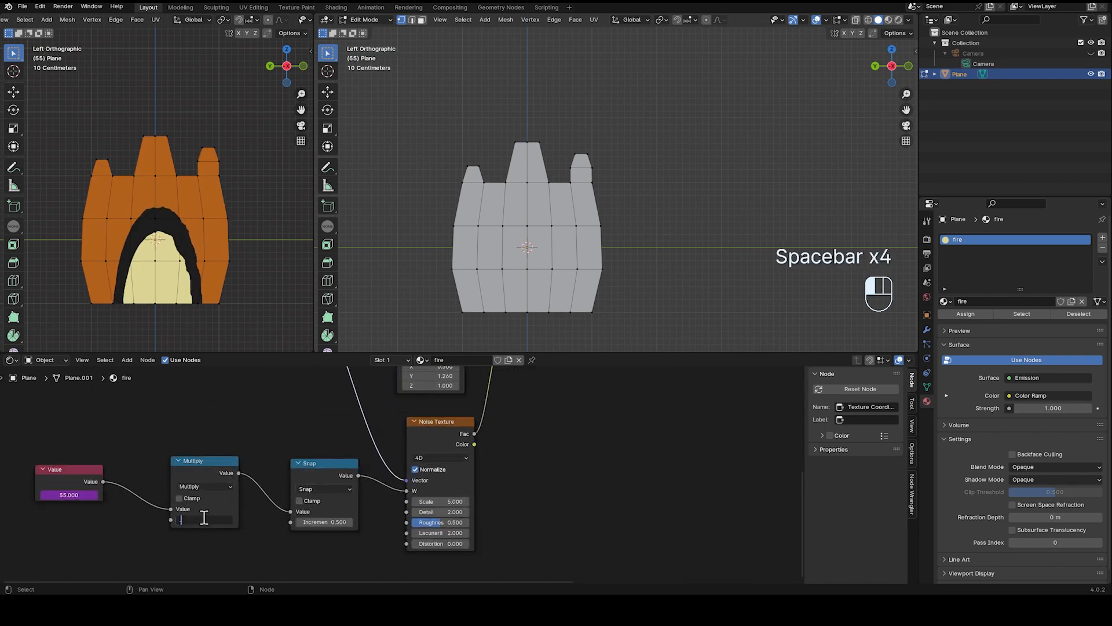
Set the Multiply node's second value to 0.2 and preview the animation
{"action": "type", "text": "2"}
{"action": "key", "text": "Return"}
{"action": "key", "text": "space"}
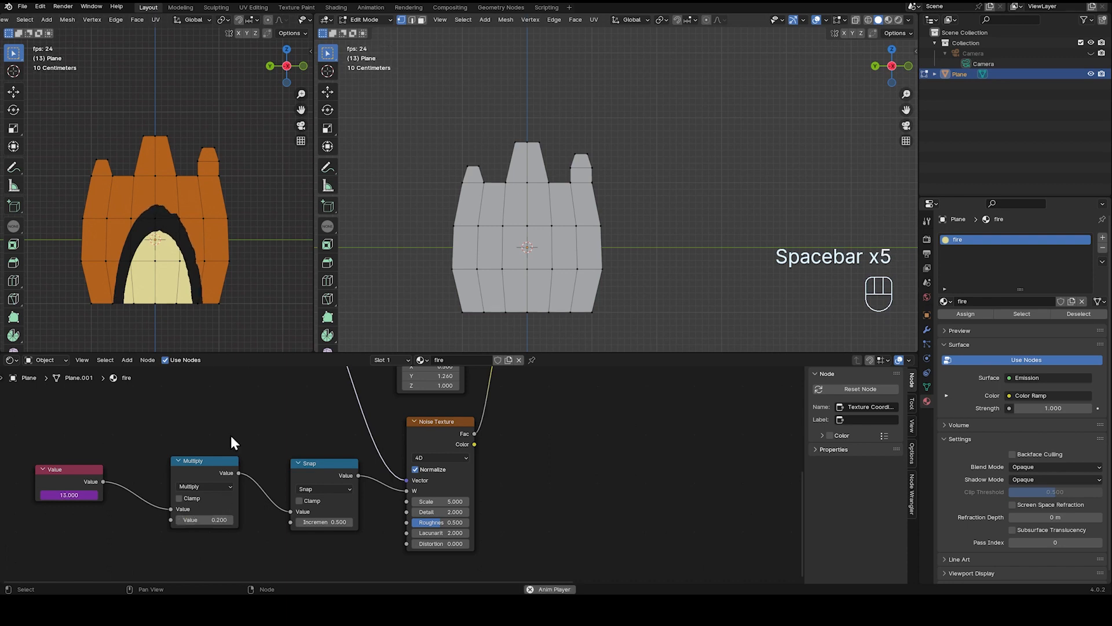
{"action": "key", "text": "space"}
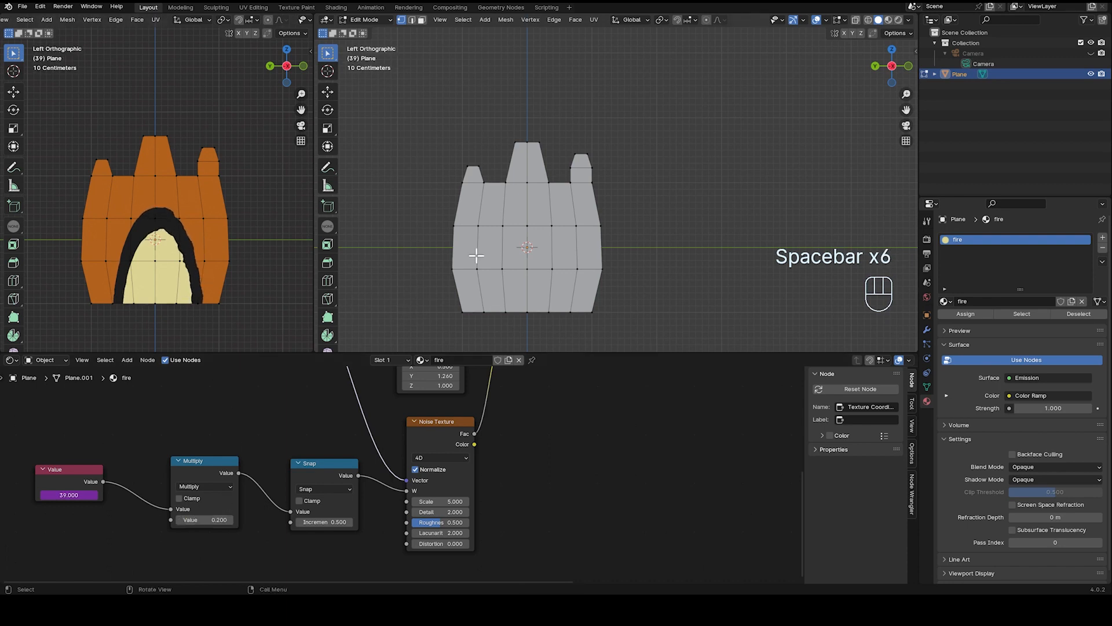
Switch the flame plane to Object Mode and apply its rotation
{"action": "key", "text": "Tab"}
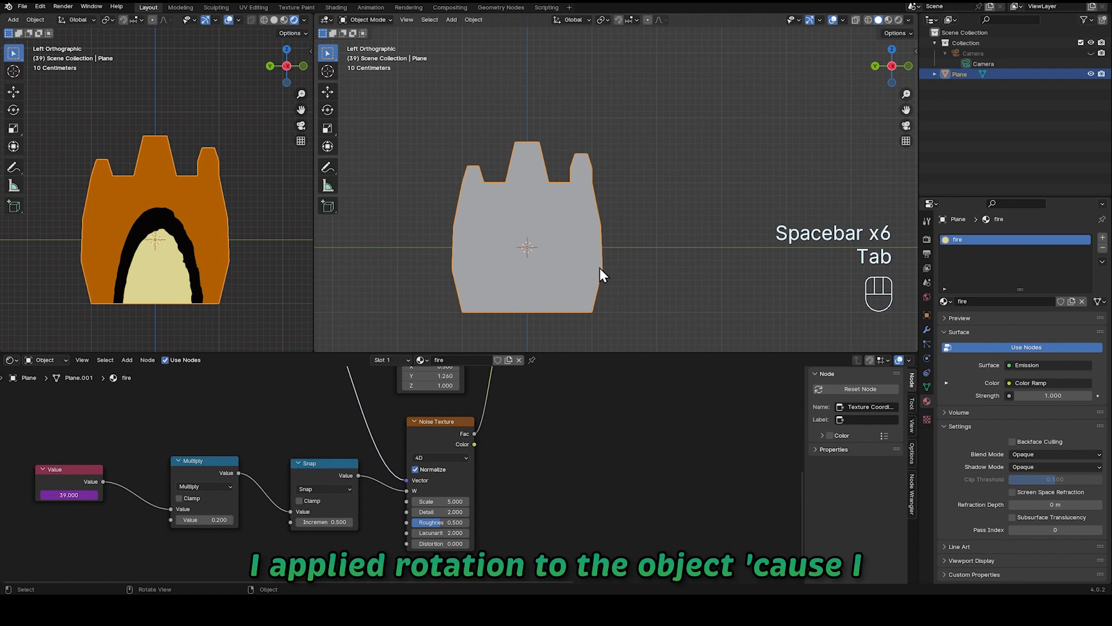
{"action": "key", "text": "ctrl+a"}
{"action": "left_click", "coordinate": [597, 266]}
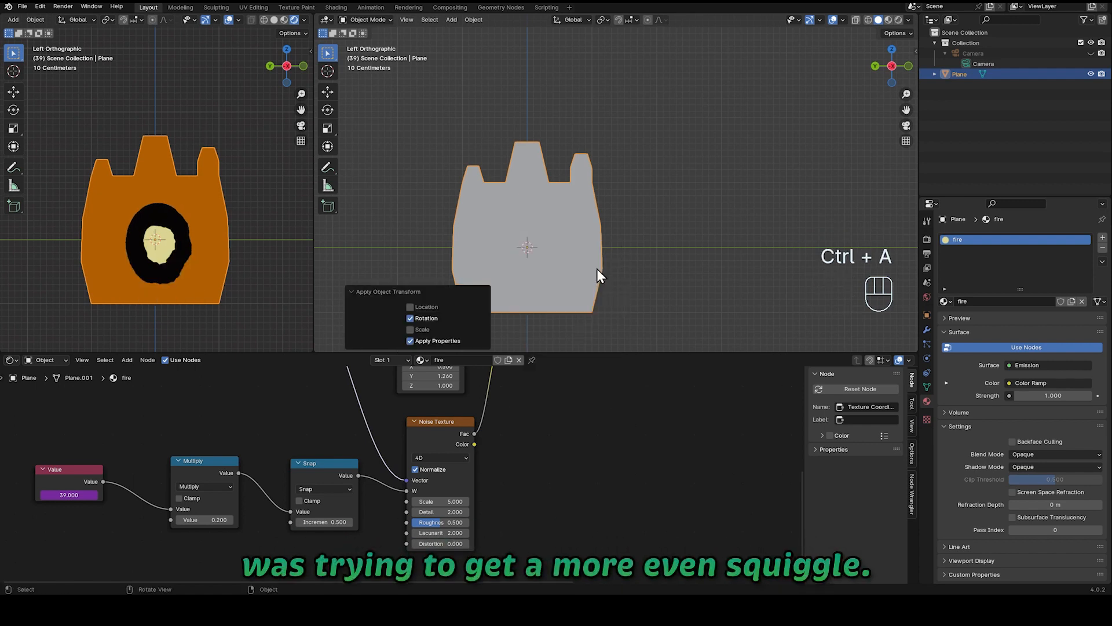
Set the Mapping node's X scale to 0.26 and increase its Y scale
{"action": "scroll", "coordinate": [349, 421], "scroll_direction": "down", "scroll_amount": 1}
{"action": "middle_click_drag", "start_coordinate": [349, 421], "coordinate": [335, 453], "text": "shift"}
{"action": "scroll", "coordinate": [412, 438], "scroll_direction": "up", "scroll_amount": 2}
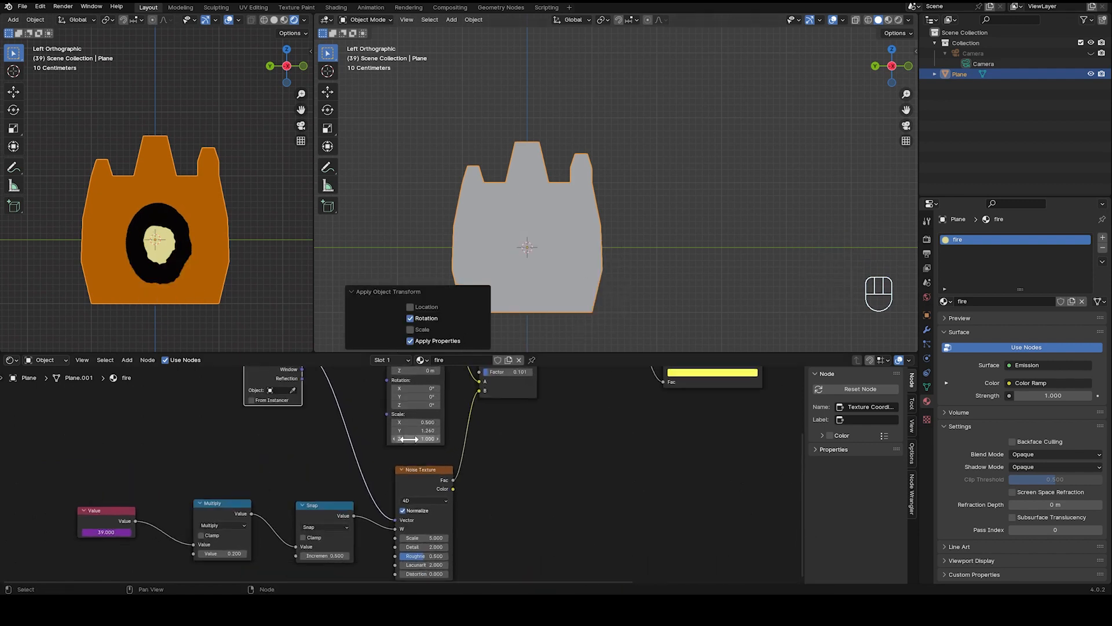
{"action": "left_click_drag", "start_coordinate": [425, 410], "coordinate": [440, 419]}
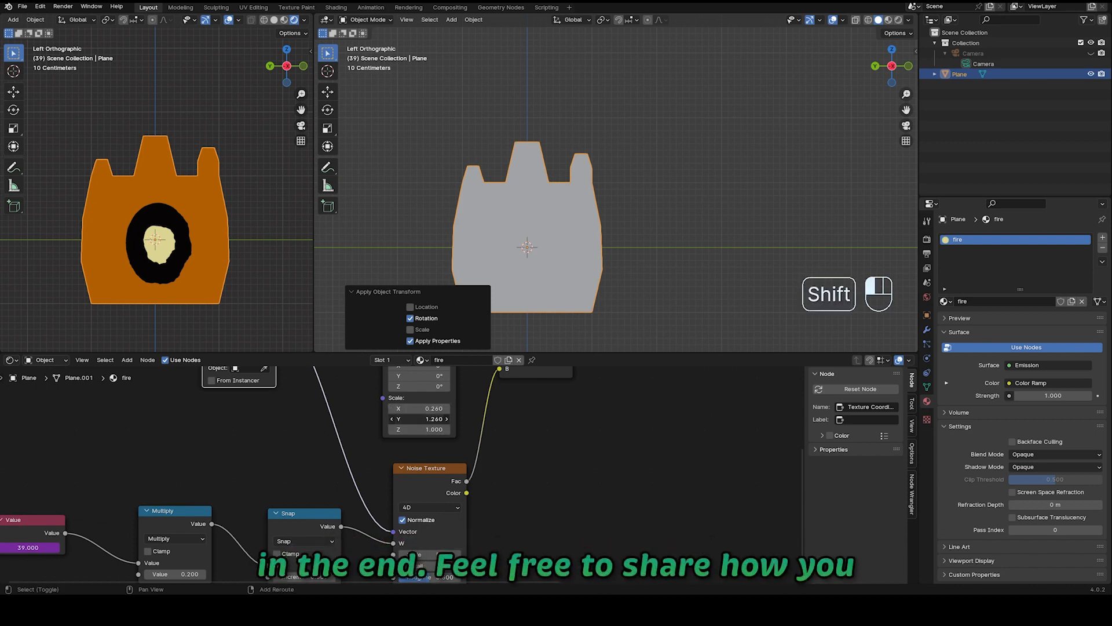
{"action": "left_click", "coordinate": [429, 429]}
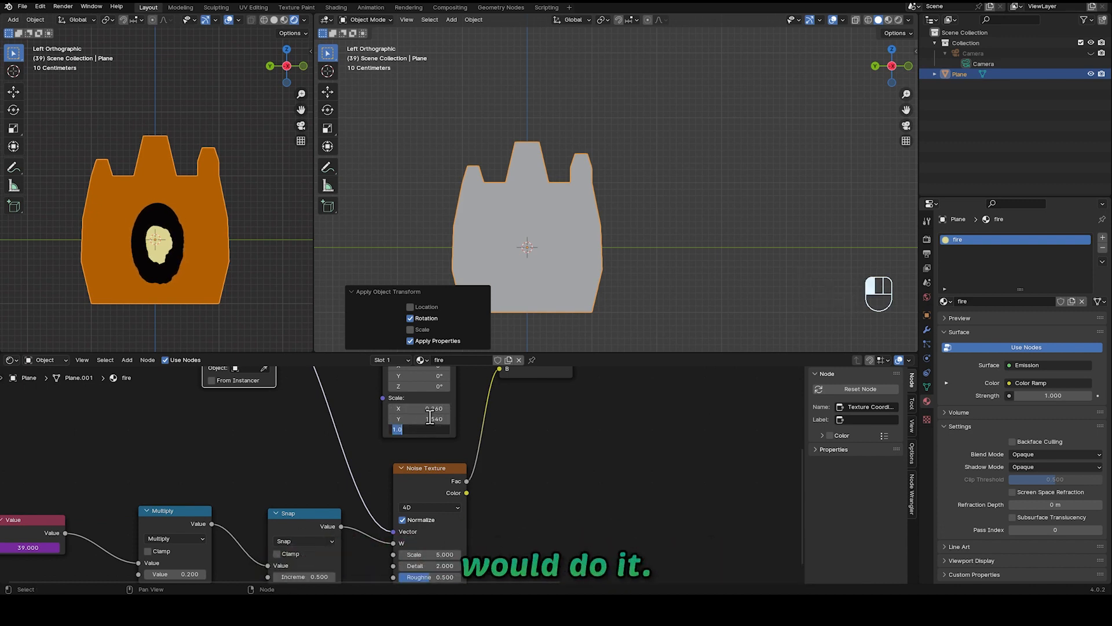
{"action": "left_click", "coordinate": [453, 441]}
Set the Mapping node's location to 0 m in X and 0.55 m in Z
{"action": "middle_click_drag", "start_coordinate": [469, 402], "coordinate": [453, 464], "text": "shift"}
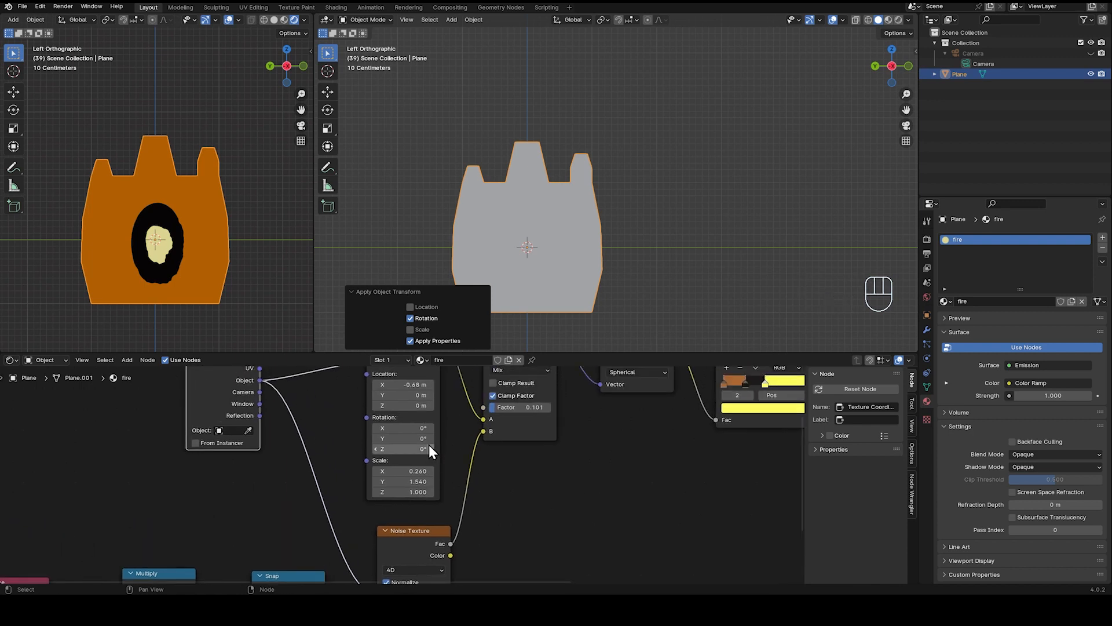
{"action": "left_click_drag", "start_coordinate": [409, 385], "coordinate": [431, 401], "text": "shift"}
{"action": "left_click", "coordinate": [408, 384]}
{"action": "type", "text": "0"}
{"action": "key", "text": "Return"}
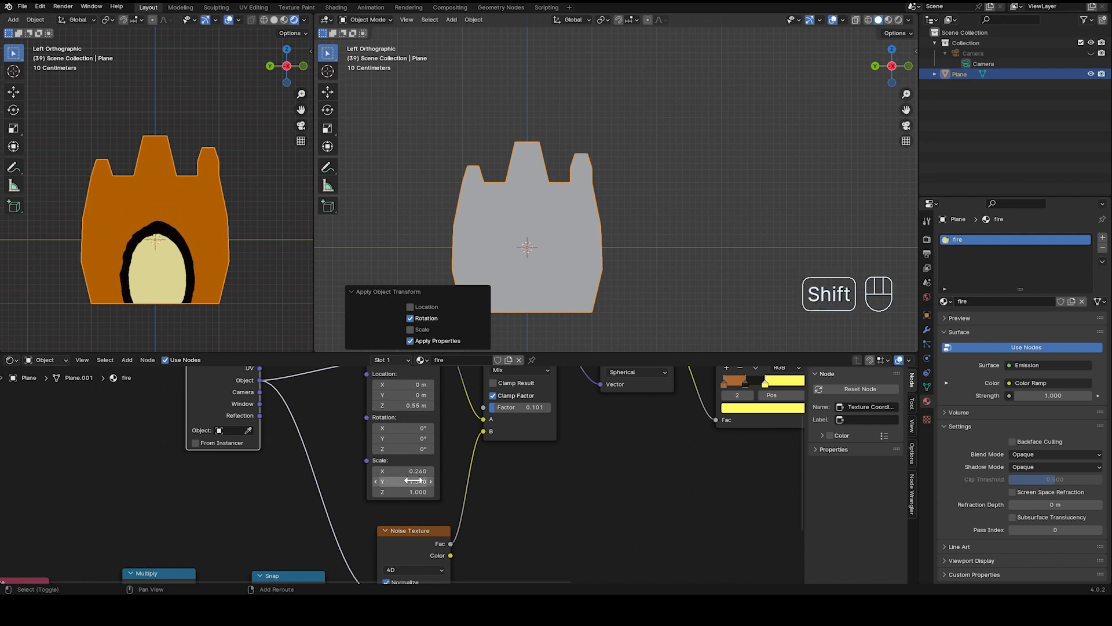
Set the Mapping node's scale to 1 in X, 1.39 in Y and 0.68 in Z
{"action": "left_click_drag", "start_coordinate": [410, 480], "coordinate": [415, 481], "text": "shift"}
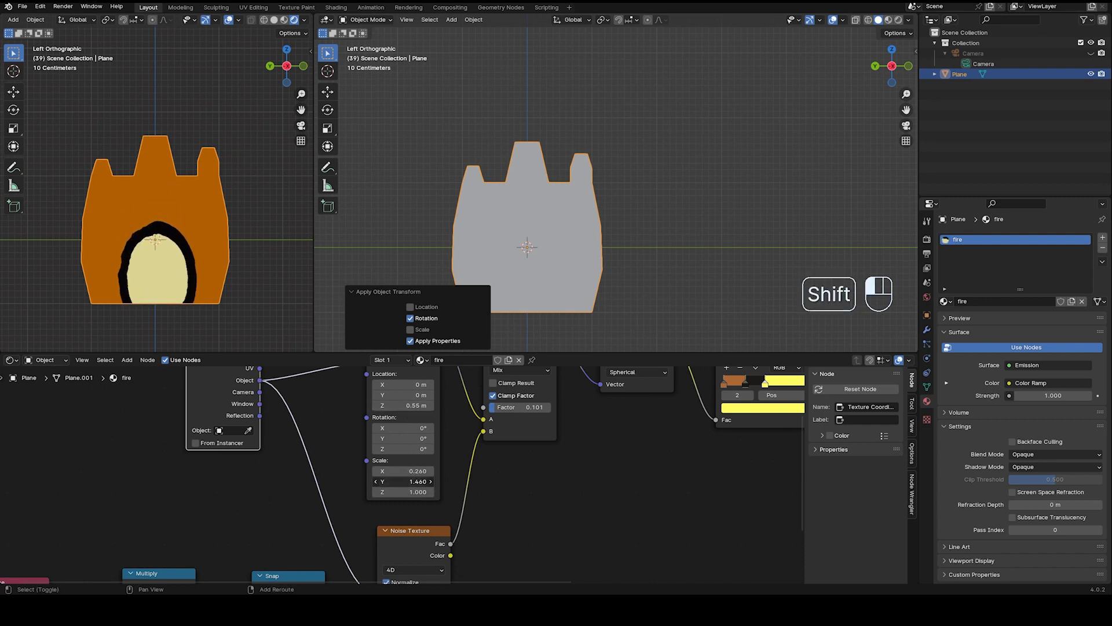
{"action": "left_click", "coordinate": [409, 470]}
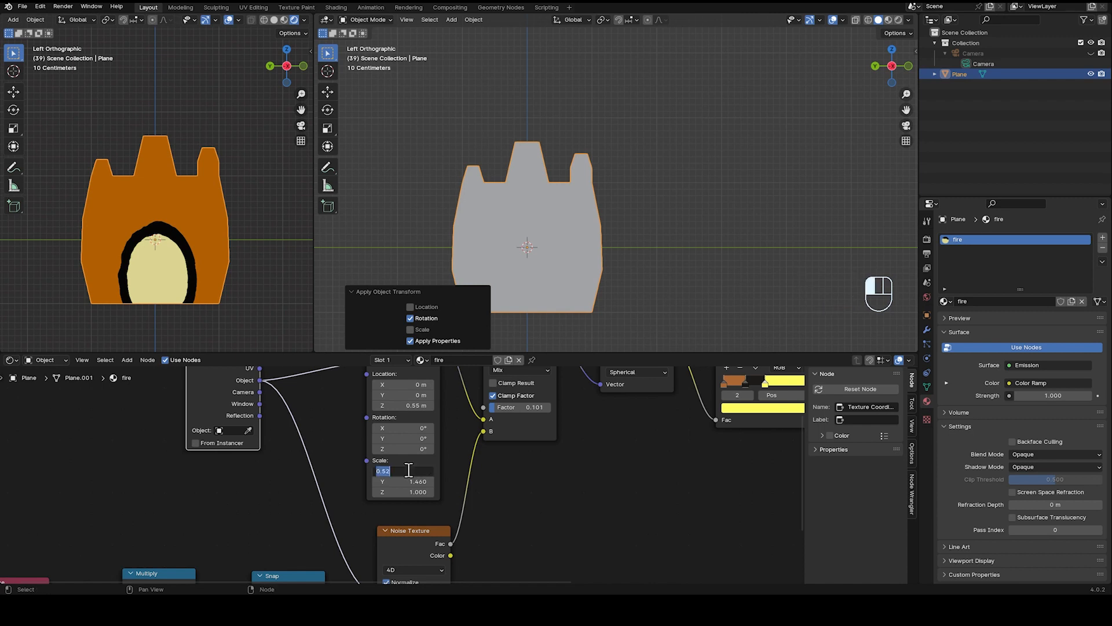
{"action": "key", "text": "Return"}
{"action": "left_click_drag", "start_coordinate": [408, 492], "coordinate": [407, 481], "text": "shift"}
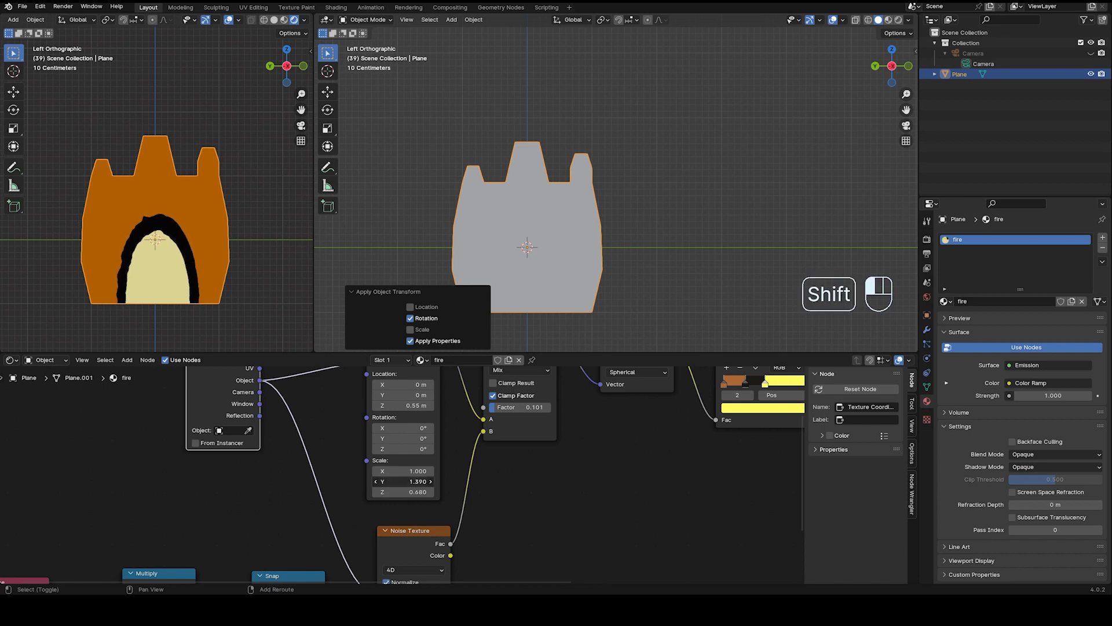
Set the Mix node's factor to about 0.153 to strengthen the noise distortion of the colour bands
{"action": "scroll", "coordinate": [385, 482], "scroll_direction": "down", "scroll_amount": 2}
{"action": "middle_click_drag", "start_coordinate": [342, 543], "coordinate": [353, 436], "text": "shift"}
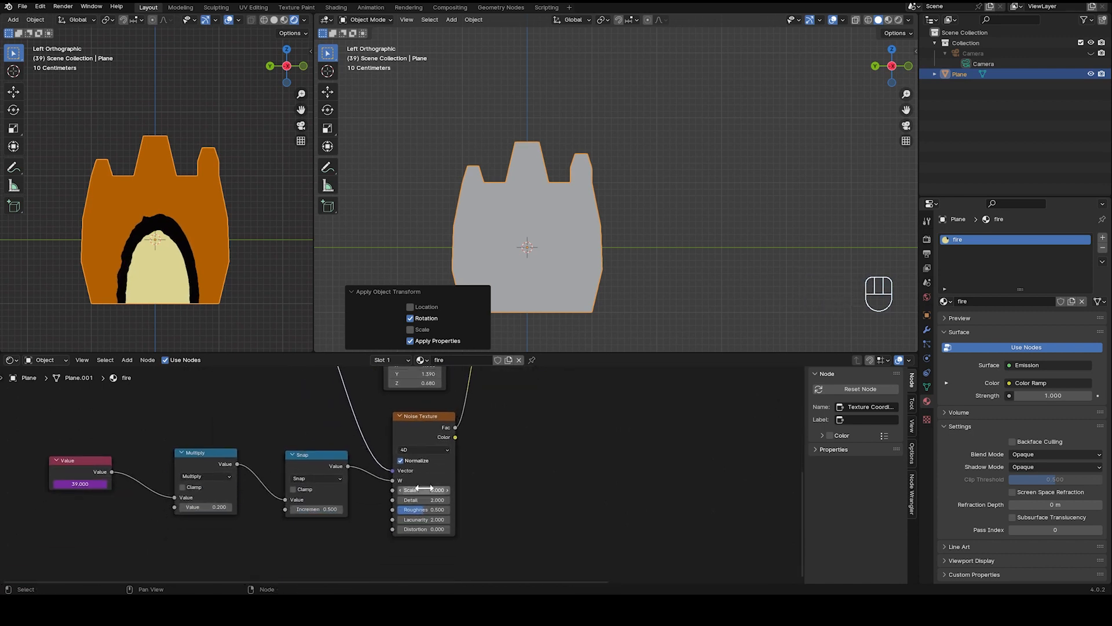
{"action": "middle_click_drag", "start_coordinate": [544, 457], "coordinate": [502, 507], "text": "shift"}
{"action": "middle_click_drag", "start_coordinate": [493, 457], "coordinate": [475, 510], "text": "shift"}
{"action": "left_click_drag", "start_coordinate": [465, 414], "coordinate": [465, 414], "text": "shift"}
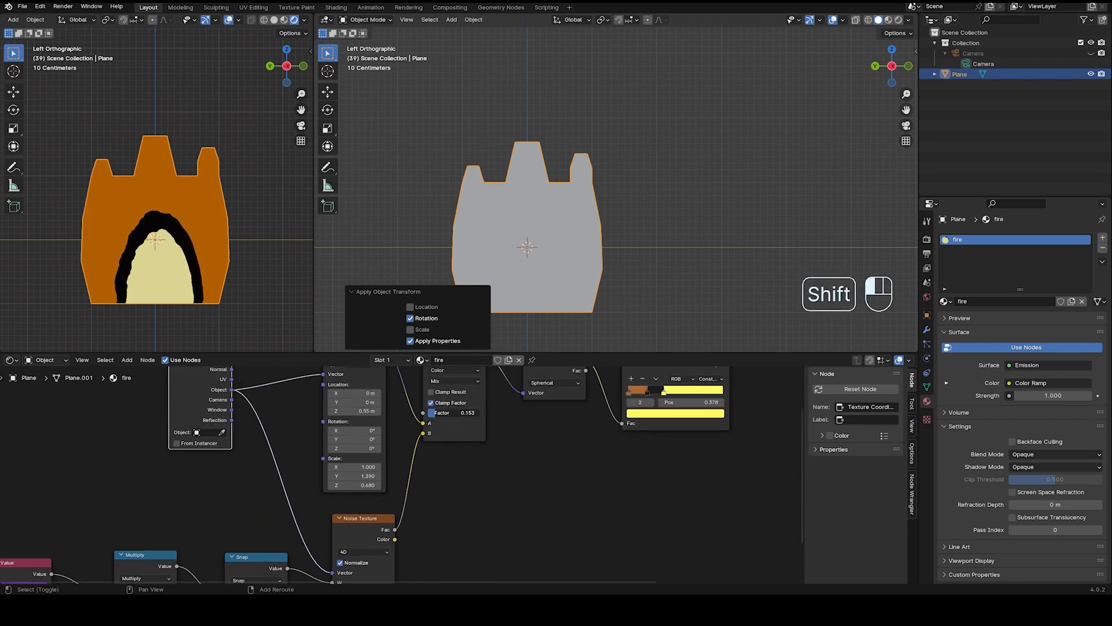
{"action": "left_click_drag", "start_coordinate": [467, 413], "coordinate": [467, 412], "text": "shift"}
Place the Mapping node so its output feeds both the Mix node and the Noise Texture's vector, and preview the animation
{"action": "scroll", "coordinate": [343, 499], "scroll_direction": "down", "scroll_amount": 4}
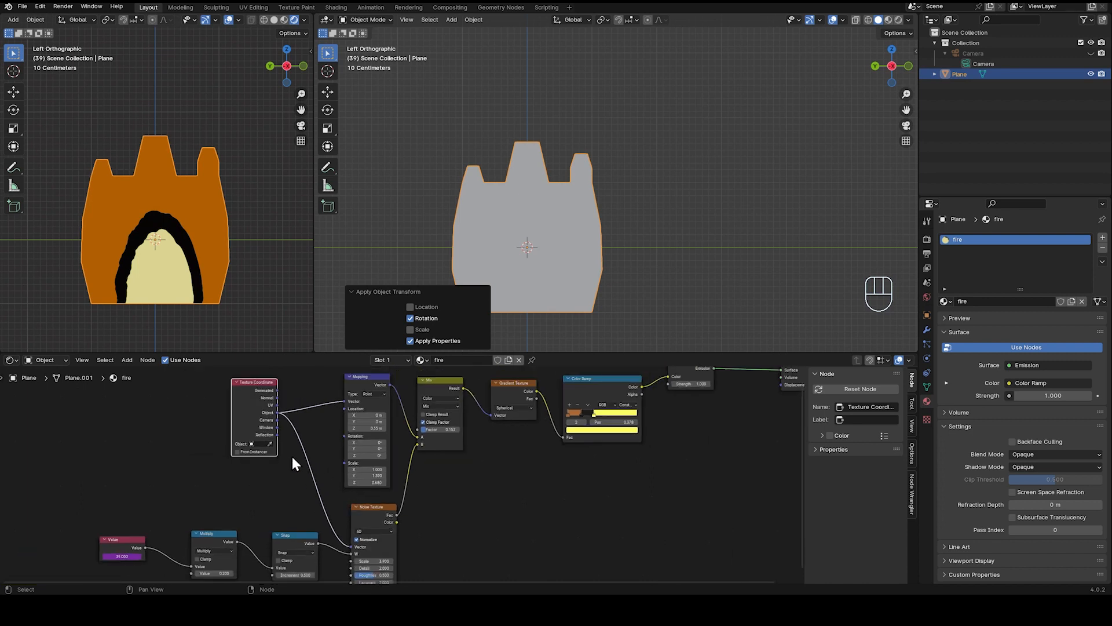
{"action": "left_click_drag", "start_coordinate": [241, 415], "coordinate": [173, 414]}
{"action": "left_click_drag", "start_coordinate": [356, 381], "coordinate": [352, 547]}
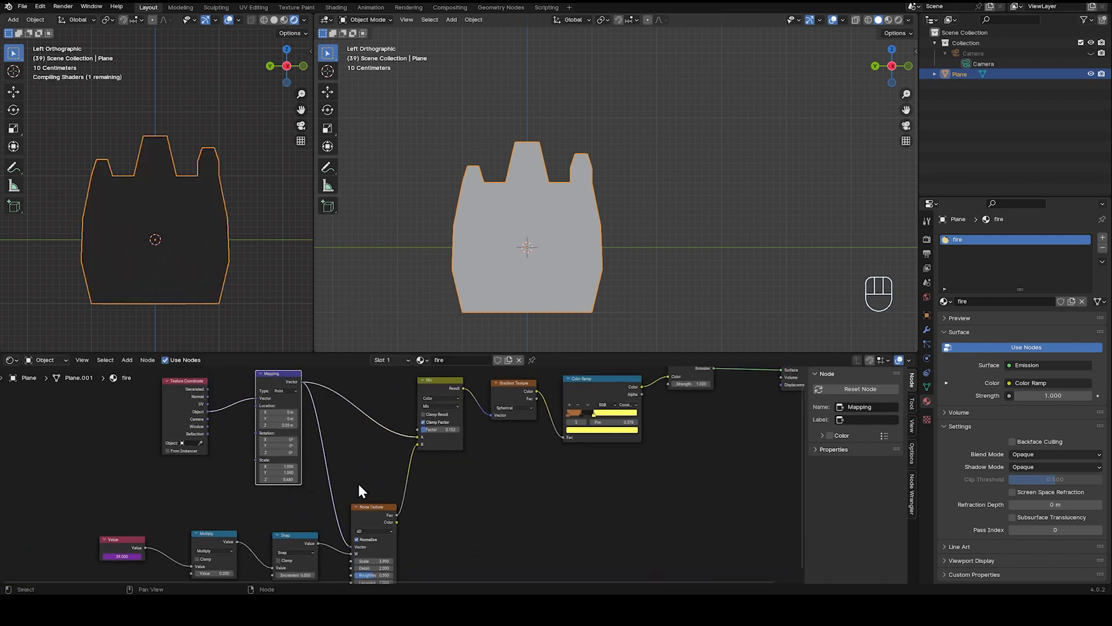
{"action": "left_click_drag", "start_coordinate": [283, 377], "coordinate": [287, 378]}
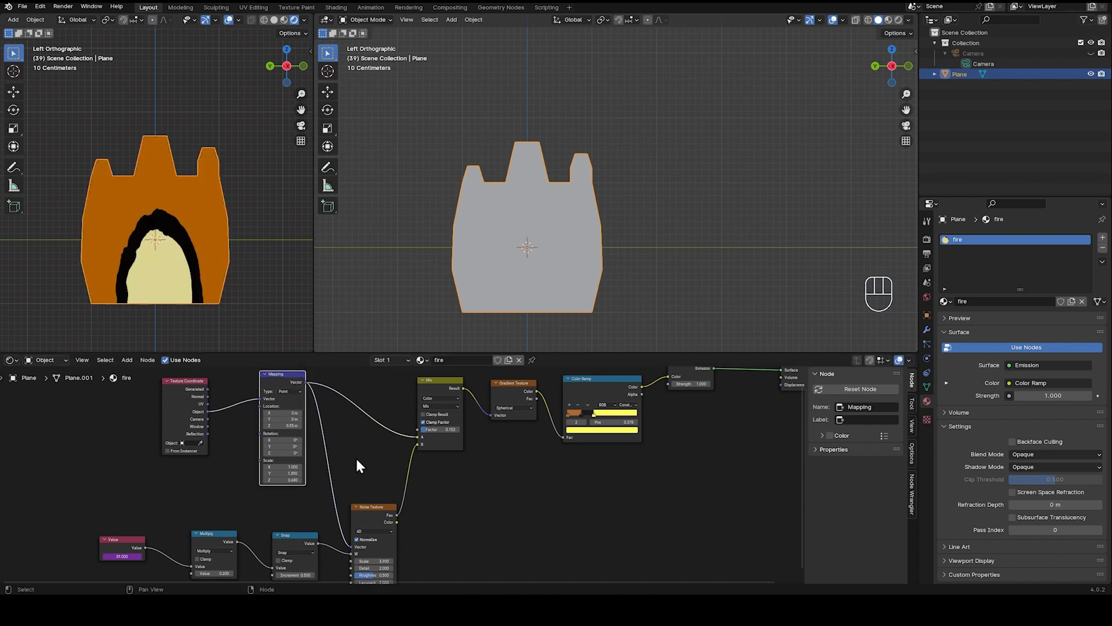
{"action": "key", "text": "space"}
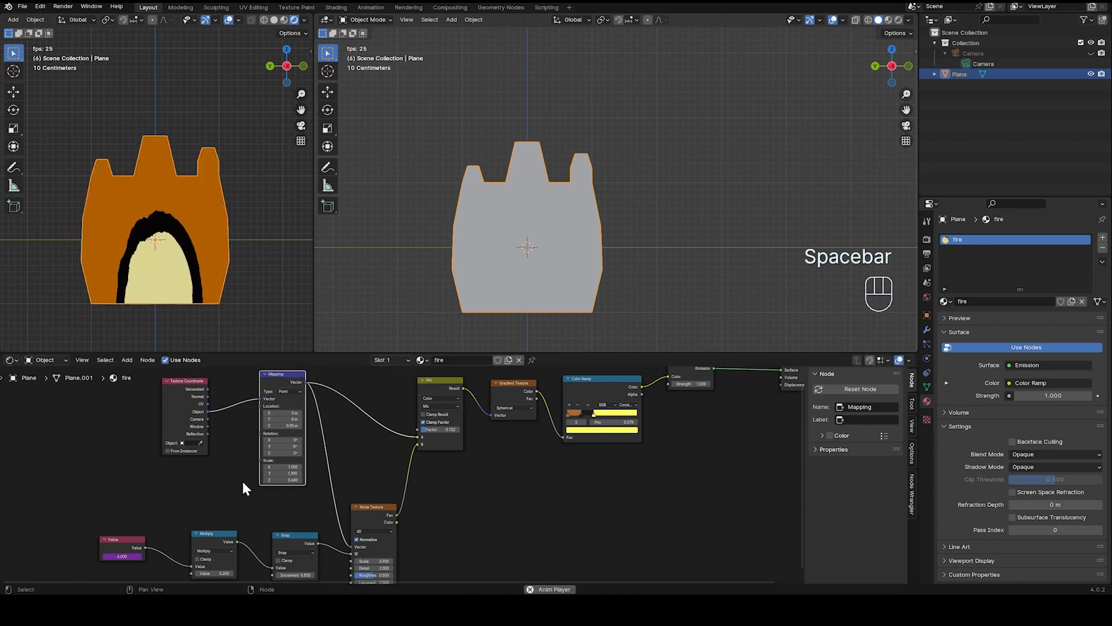
{"action": "key", "text": "space"}
Realign the Multiply and Snap nodes, set the Snap increment to 1, and save the file after a playback check
{"action": "left_click", "coordinate": [220, 541]}
{"action": "left_click_drag", "start_coordinate": [220, 541], "coordinate": [207, 533]}
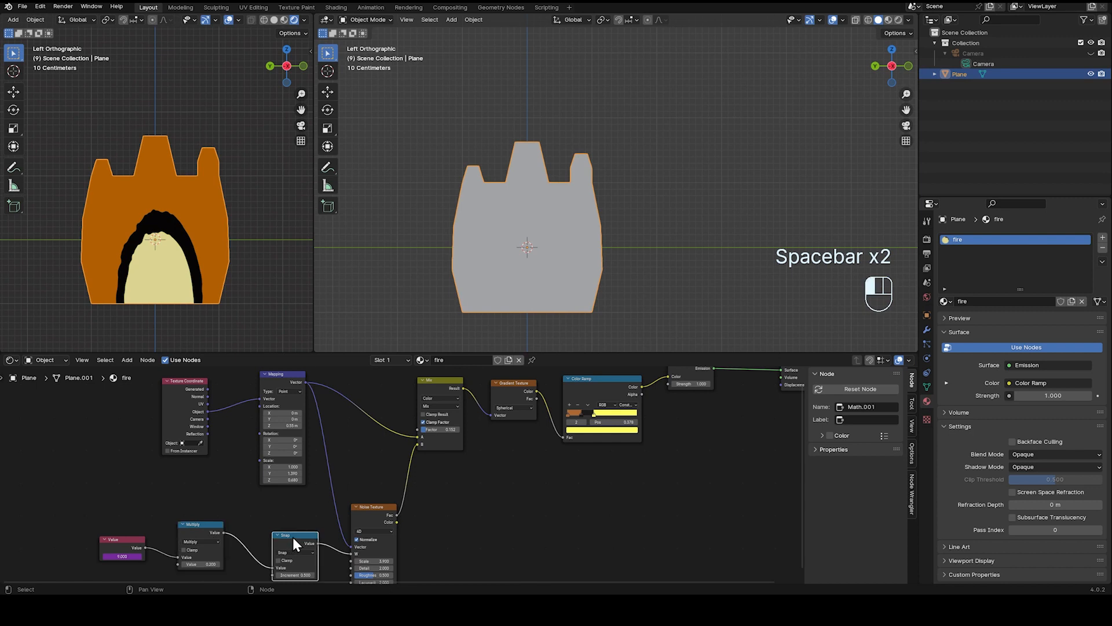
{"action": "left_click_drag", "start_coordinate": [293, 537], "coordinate": [275, 527]}
{"action": "type", "text": "1"}
{"action": "key", "text": "Return"}
{"action": "key", "text": "space"}
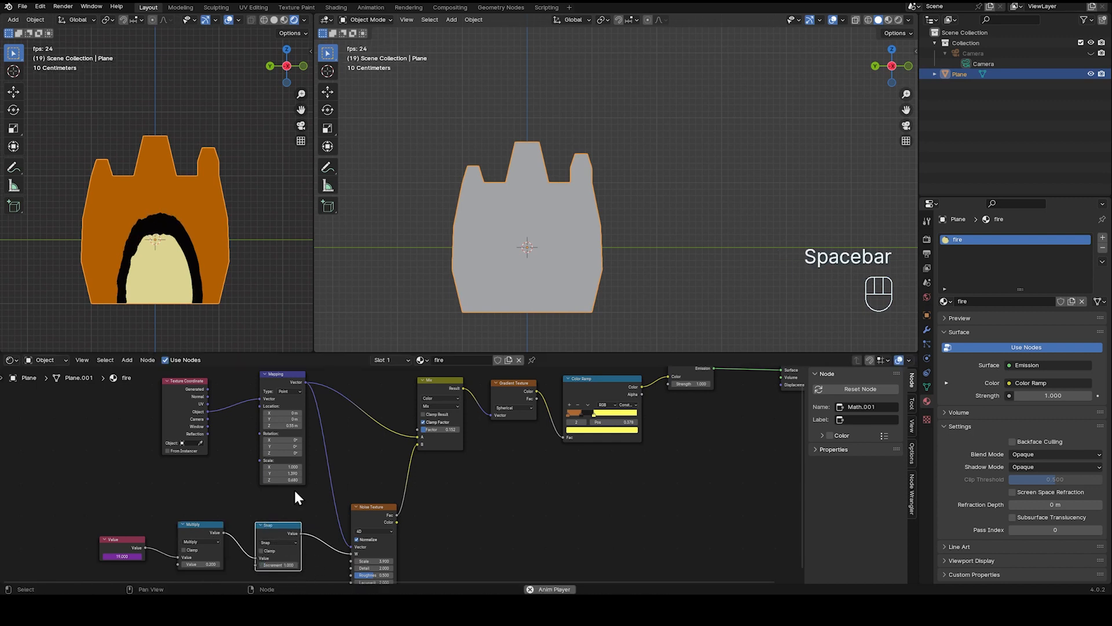
{"action": "key", "text": "space"}
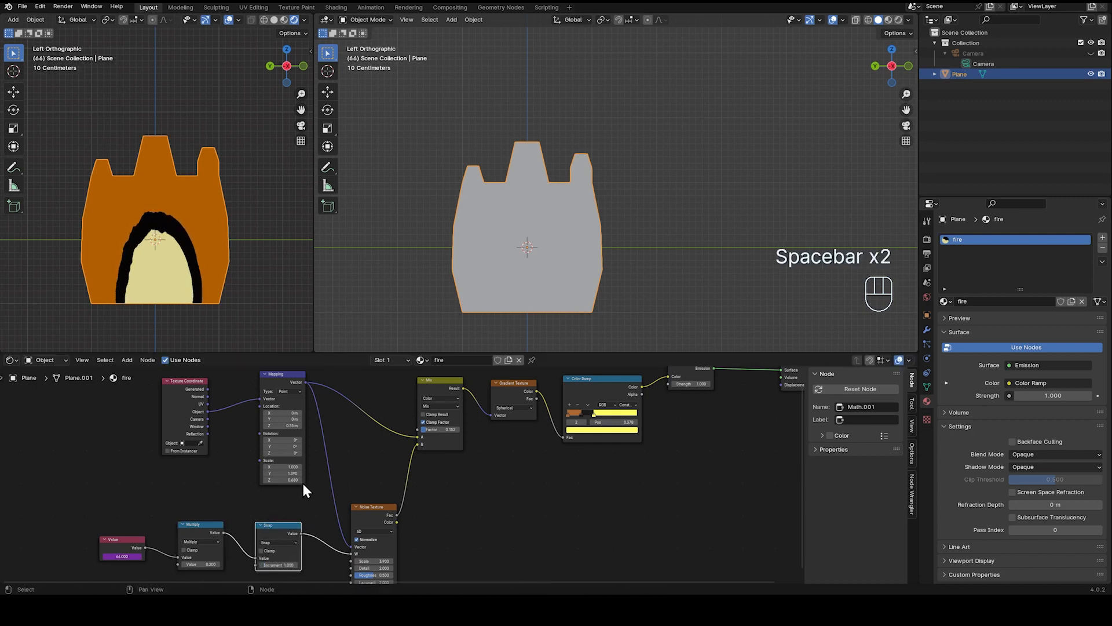
{"action": "key", "text": "ctrl+s"}
Try higher Noise Texture scales and settle on a scale of 1
{"action": "left_click_drag", "start_coordinate": [370, 505], "coordinate": [362, 481]}
{"action": "scroll", "coordinate": [411, 555], "scroll_direction": "up", "scroll_amount": 2}
{"action": "middle_click_drag", "start_coordinate": [410, 547], "coordinate": [403, 463], "text": "shift"}
{"action": "scroll", "coordinate": [404, 470], "scroll_direction": "up", "scroll_amount": 3}
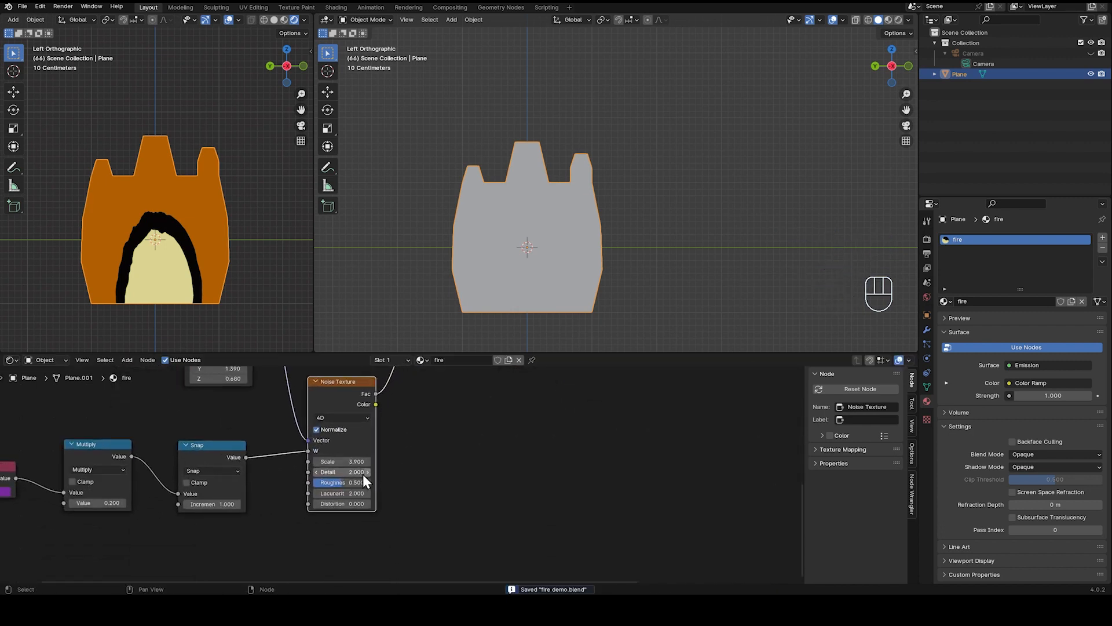
{"action": "left_click_drag", "start_coordinate": [324, 458], "coordinate": [359, 458]}
{"action": "left_click_drag", "start_coordinate": [472, 458], "coordinate": [529, 458]}
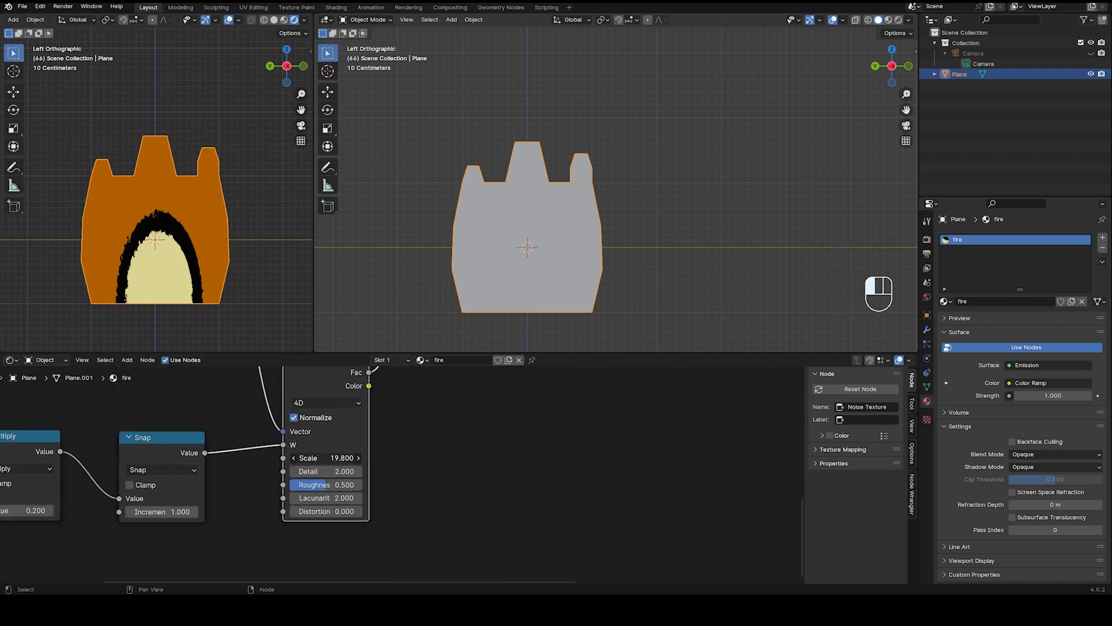
{"action": "left_click_drag", "start_coordinate": [342, 458], "coordinate": [334, 458]}
{"action": "left_click", "coordinate": [339, 458]}
{"action": "type", "text": "1"}
{"action": "key", "text": "Return"}
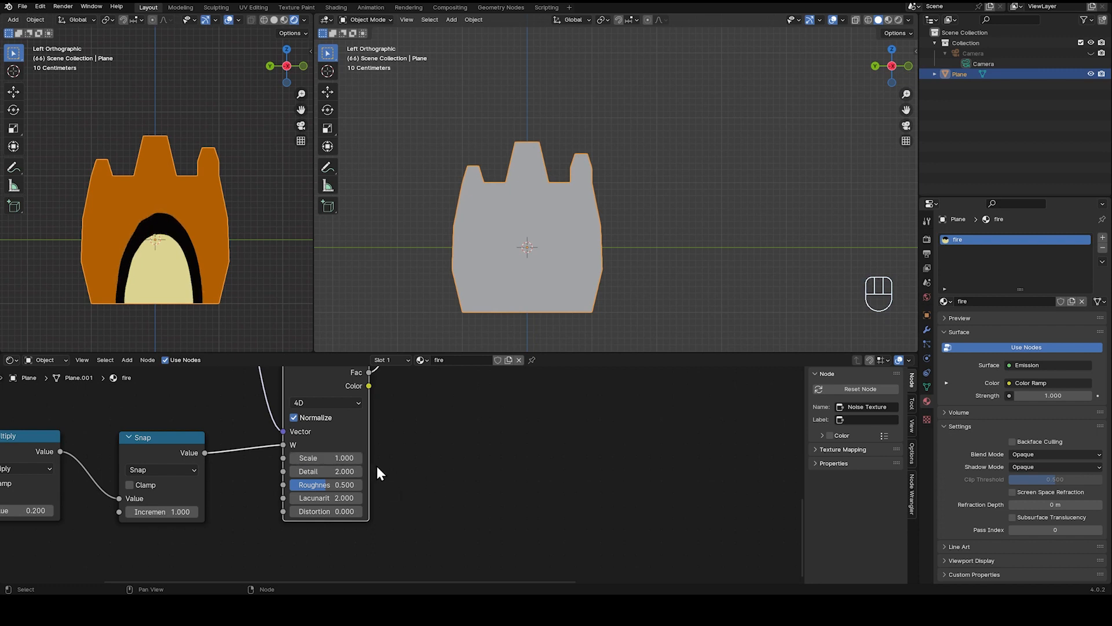
Play the fire animation to check the noise movement, and save the file
{"action": "key", "text": "space"}
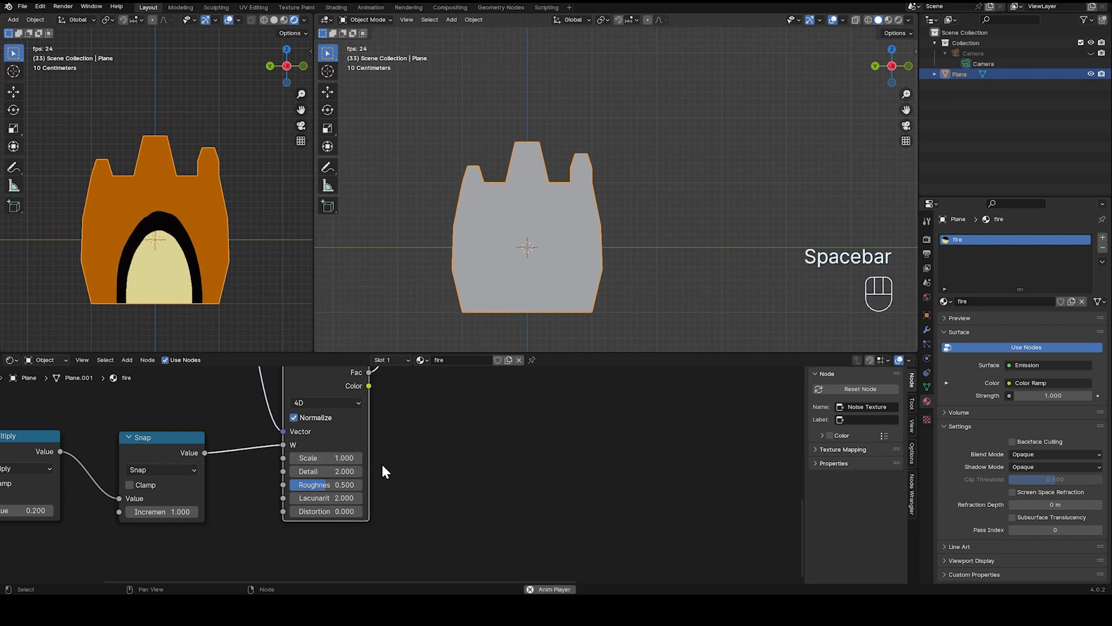
{"action": "key", "text": "space"}
{"action": "scroll", "coordinate": [395, 446], "scroll_direction": "down", "scroll_amount": 4}
{"action": "key", "text": "ctrl+s"}
{"action": "middle_click_drag", "start_coordinate": [423, 437], "coordinate": [418, 513], "text": "shift"}
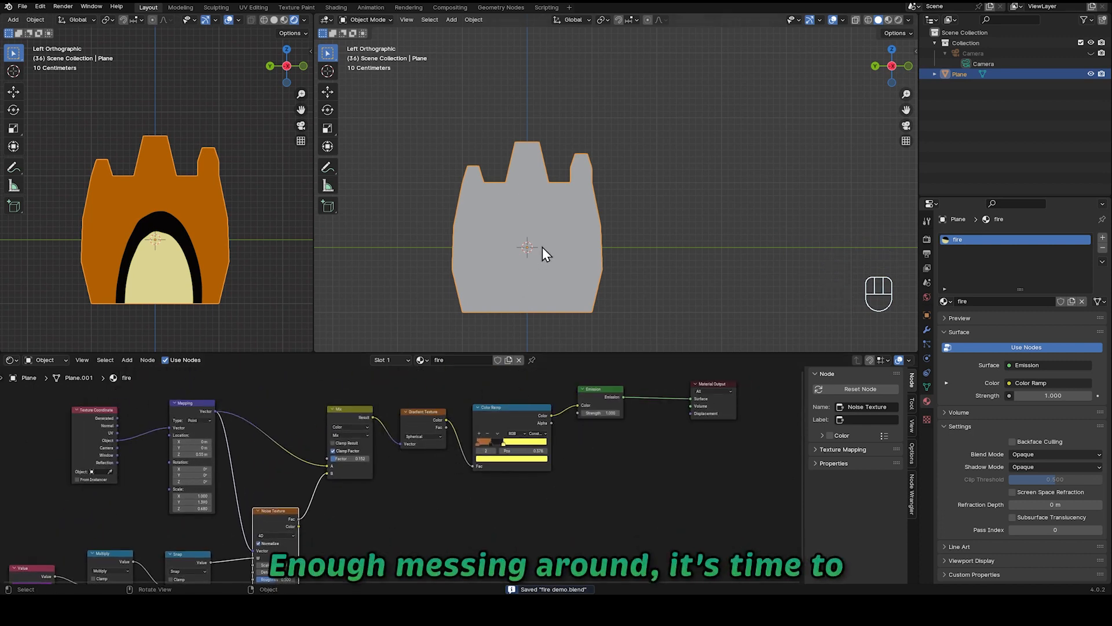
Add a Geometry Nodes modifier to the flame plane with a new node tree named squiggles
{"action": "left_click", "coordinate": [926, 328]}
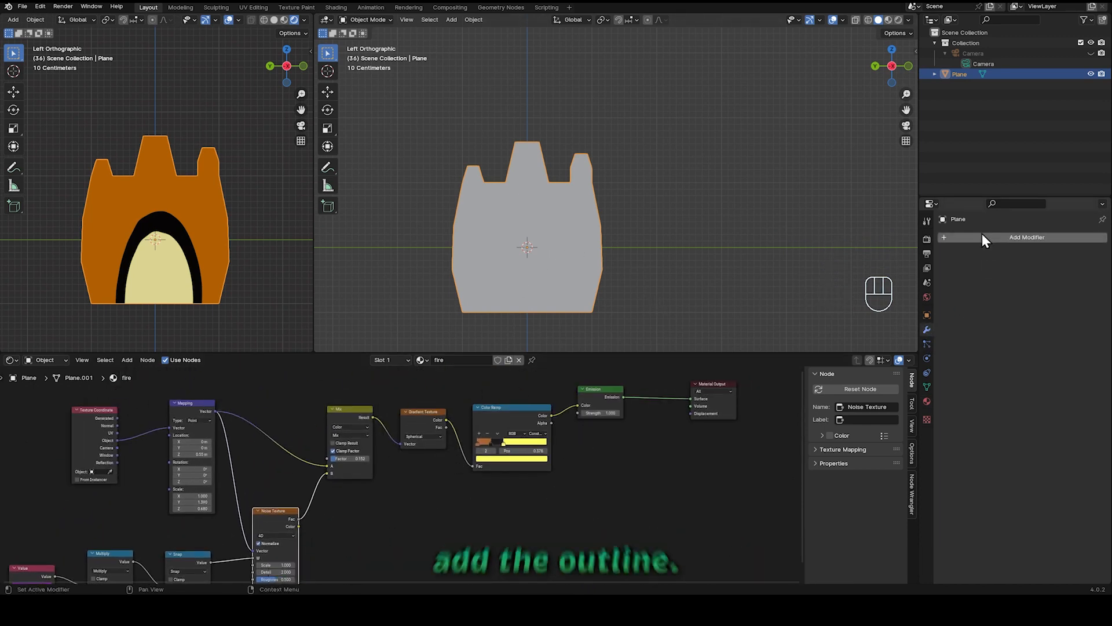
{"action": "left_click", "coordinate": [979, 235]}
{"action": "left_click", "coordinate": [972, 236]}
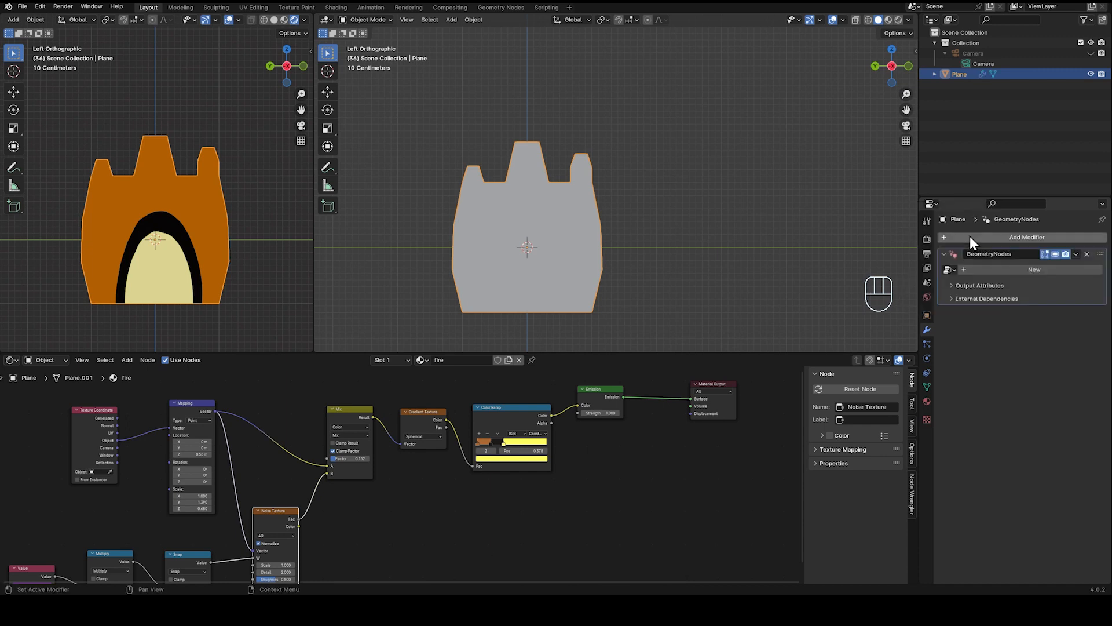
{"action": "left_click", "coordinate": [985, 270]}
{"action": "double_click", "coordinate": [1012, 269]}
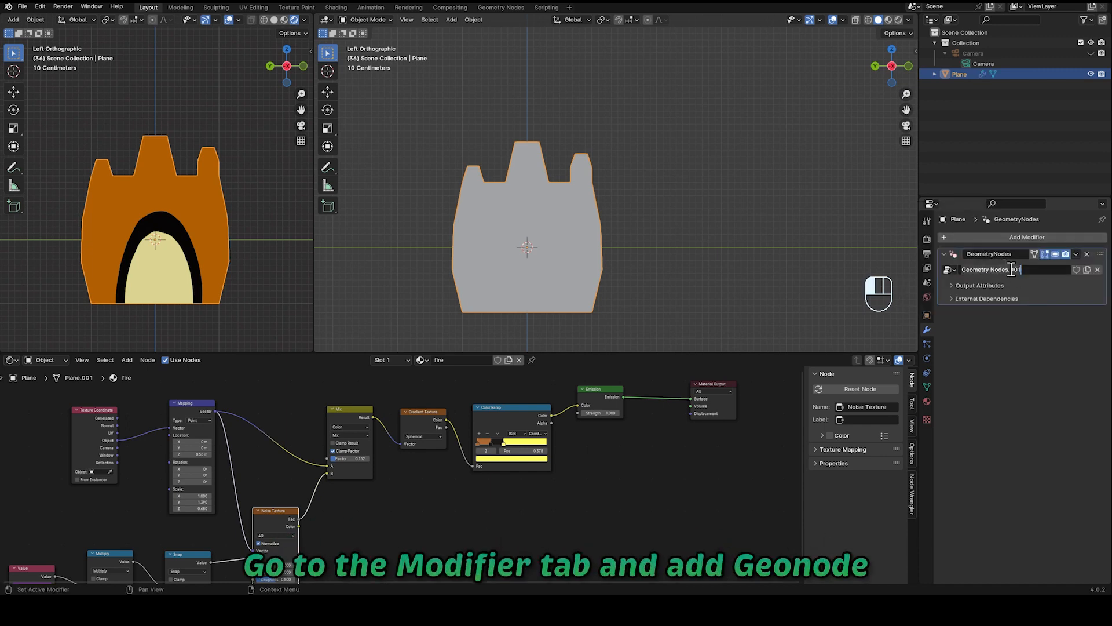
{"action": "type", "text": "squiggles"}
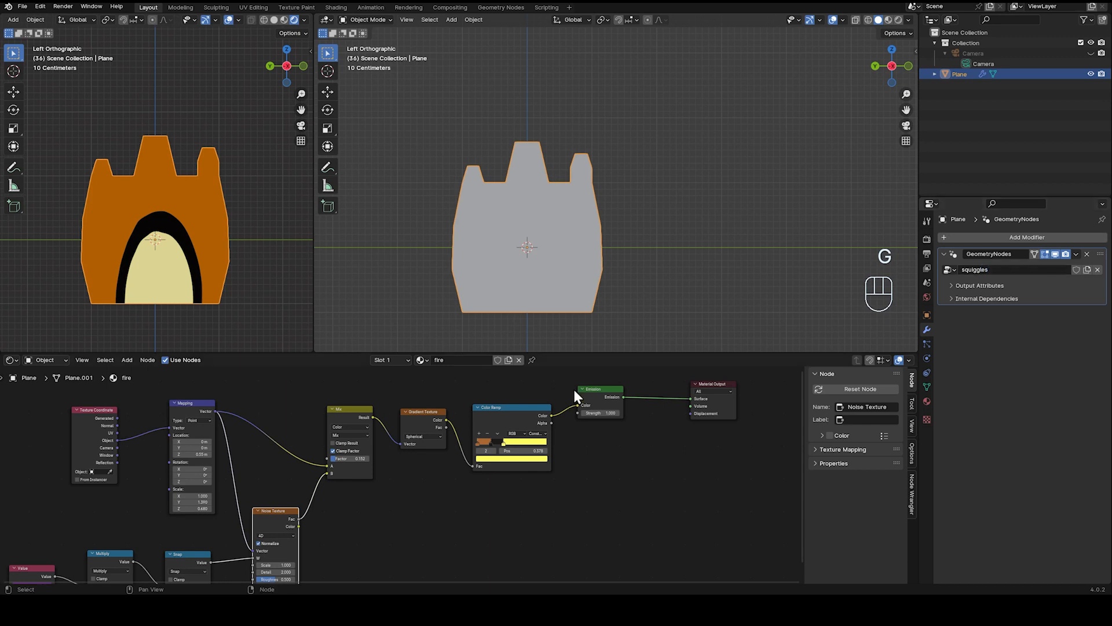
Switch the shader node area to the Geometry Node Editor and space out the Group Input and Group Output nodes
{"action": "left_click", "coordinate": [15, 360]}
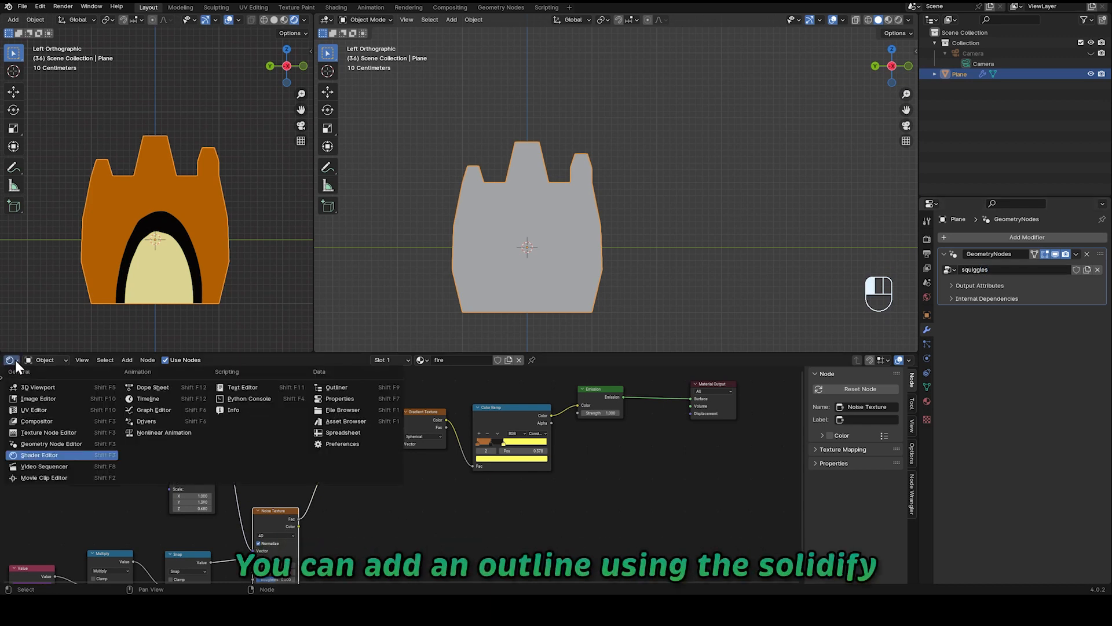
{"action": "left_click", "coordinate": [67, 449]}
{"action": "left_click_drag", "start_coordinate": [379, 482], "coordinate": [257, 458]}
{"action": "left_click_drag", "start_coordinate": [588, 488], "coordinate": [602, 464]}
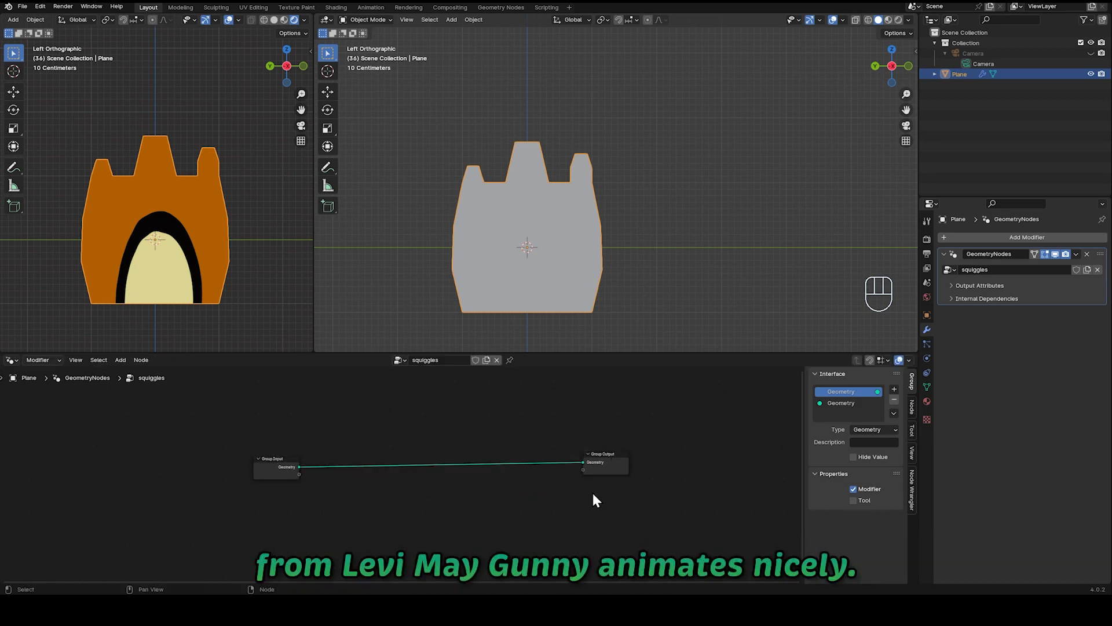
Insert a Join Geometry node on the link just before the Group Output
{"action": "key", "text": "shift+a"}
{"action": "left_click", "coordinate": [552, 378]}
{"action": "type", "text": "join"}
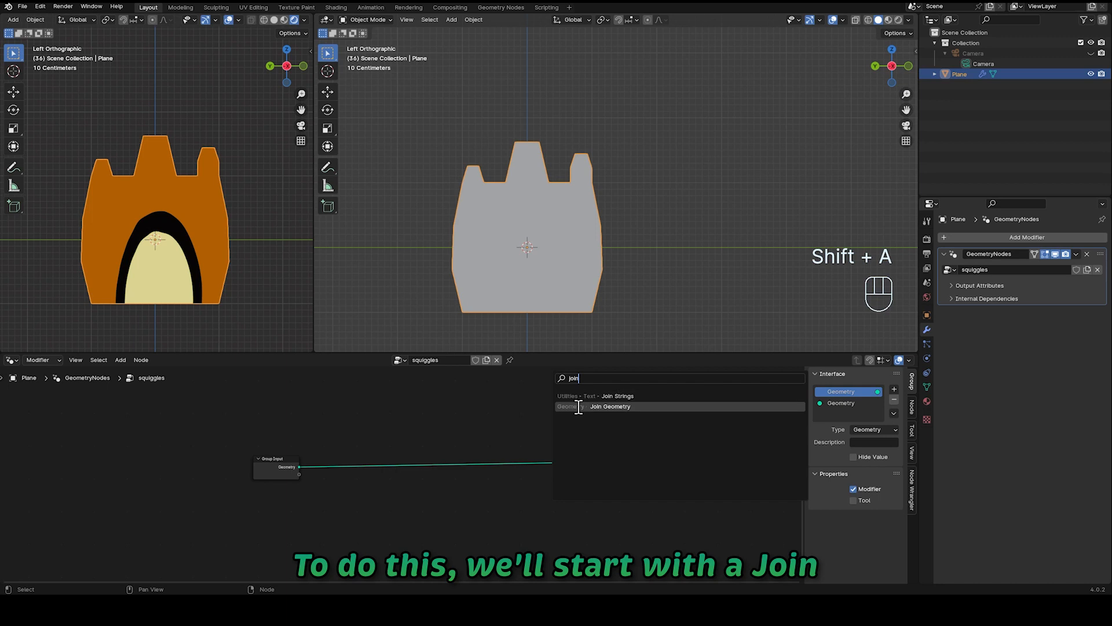
{"action": "key", "text": "Return"}
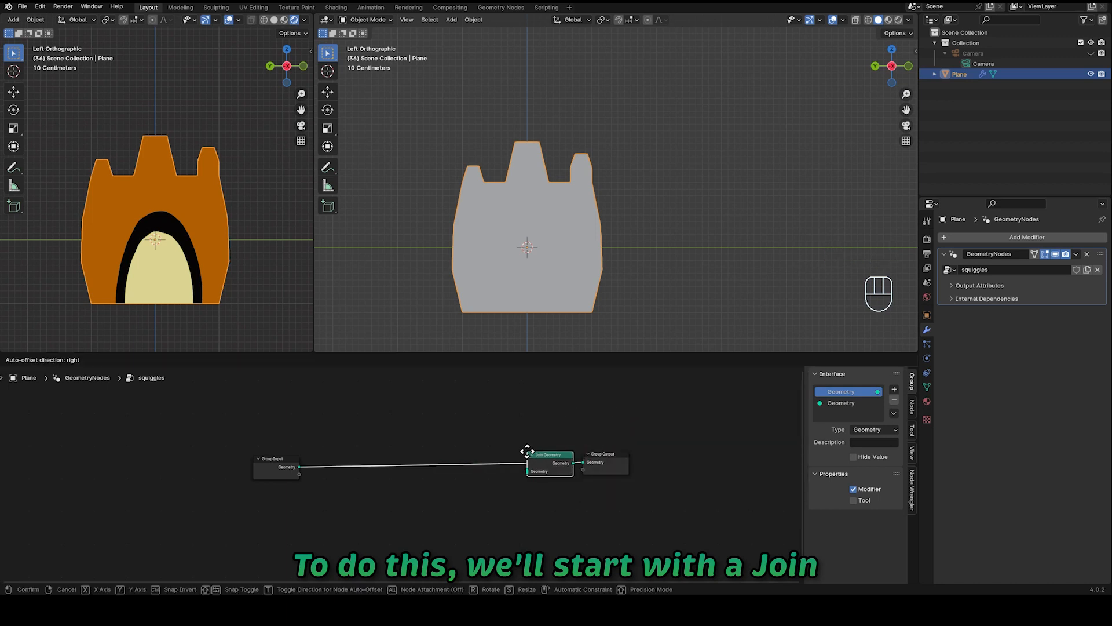
{"action": "left_click", "coordinate": [513, 453]}
Insert a Set Position node between Group Input and Join Geometry, and also link Group Input directly to Join Geometry
{"action": "key", "text": "shift+a"}
{"action": "left_click", "coordinate": [448, 380]}
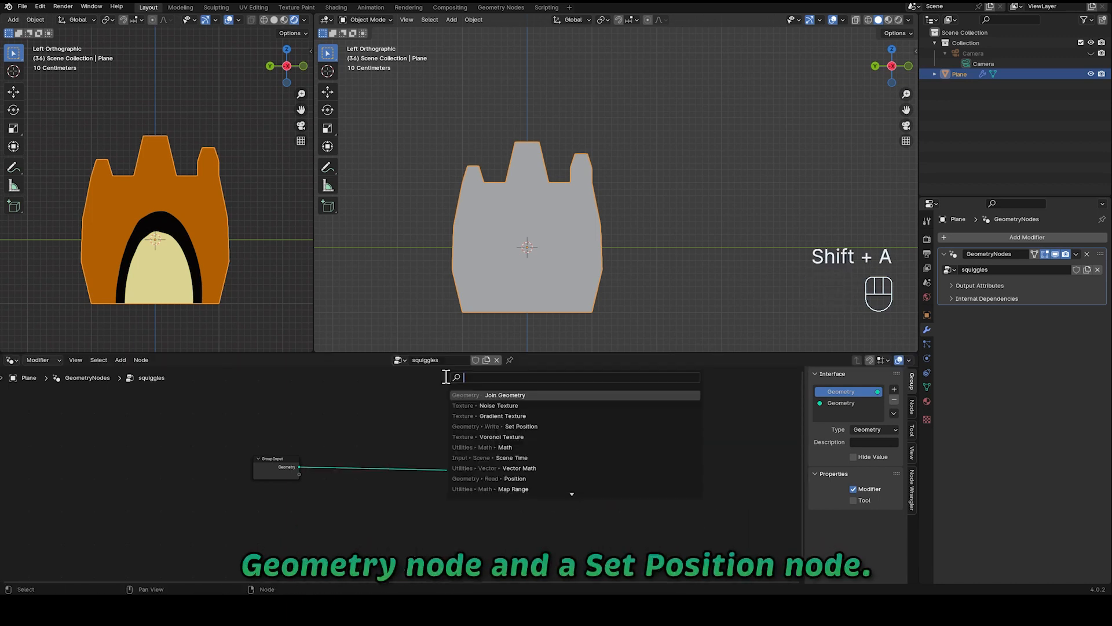
{"action": "type", "text": "set"}
{"action": "left_click", "coordinate": [508, 417]}
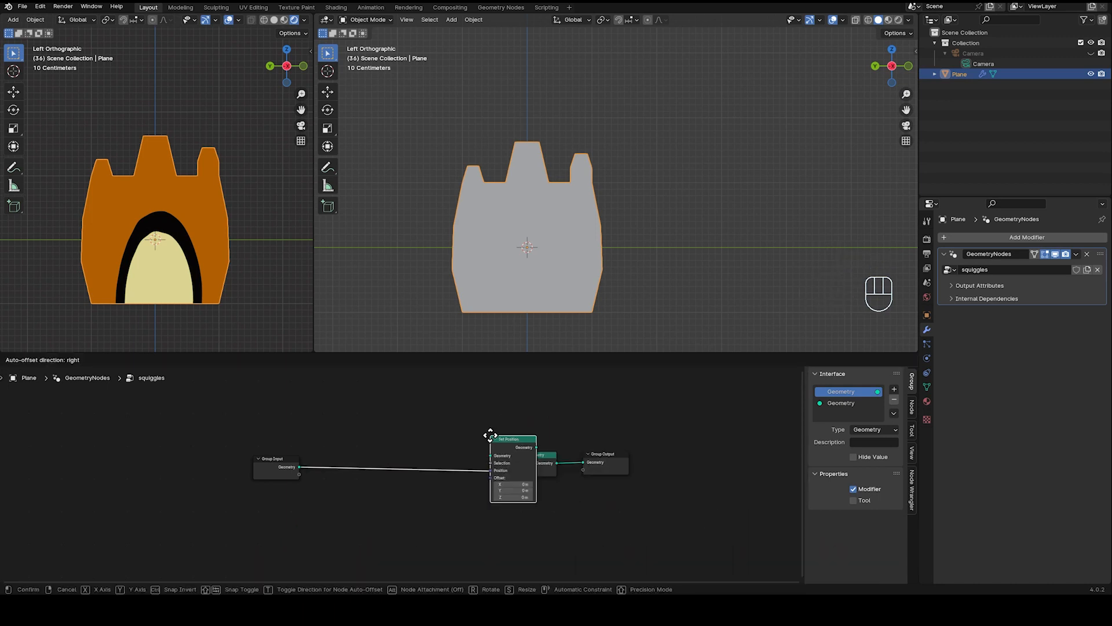
{"action": "left_click", "coordinate": [429, 453]}
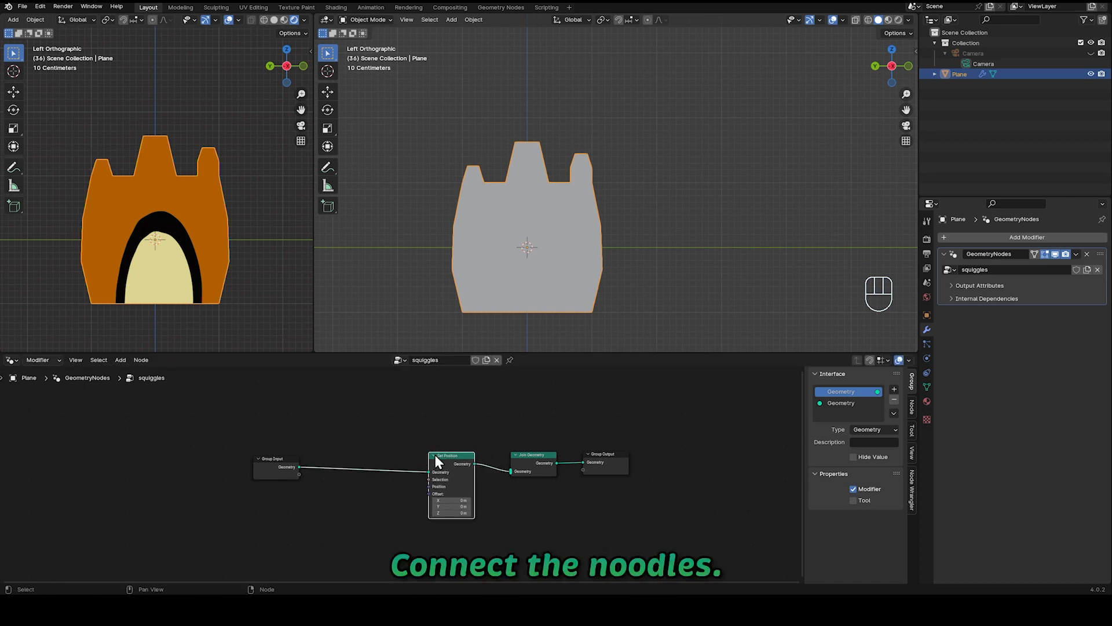
{"action": "left_click_drag", "start_coordinate": [436, 454], "coordinate": [427, 497]}
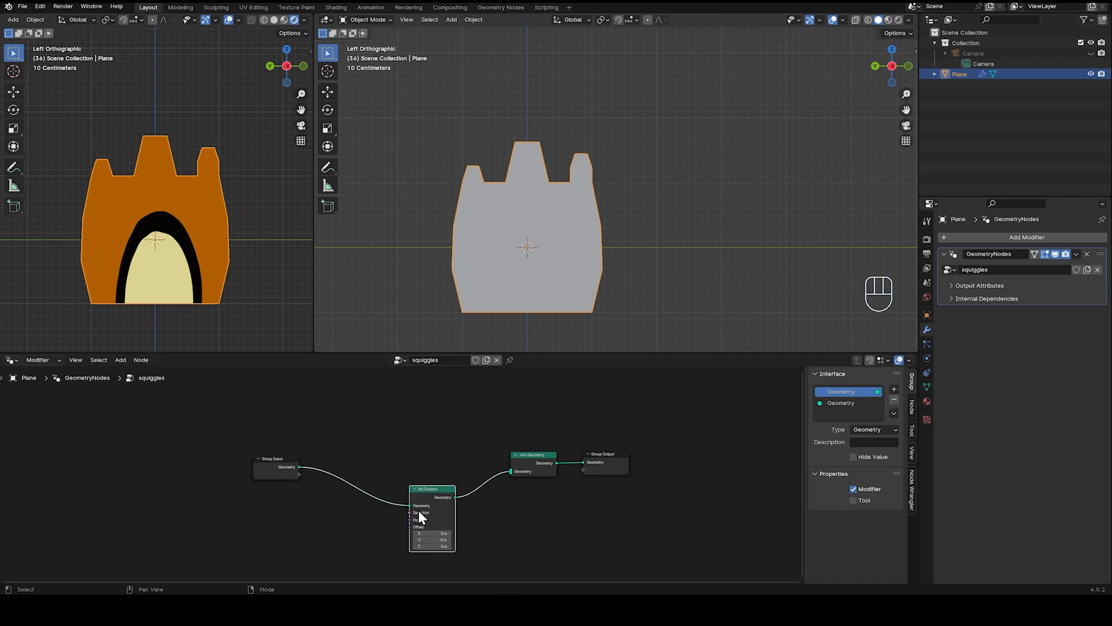
{"action": "left_click_drag", "start_coordinate": [297, 467], "coordinate": [511, 471]}
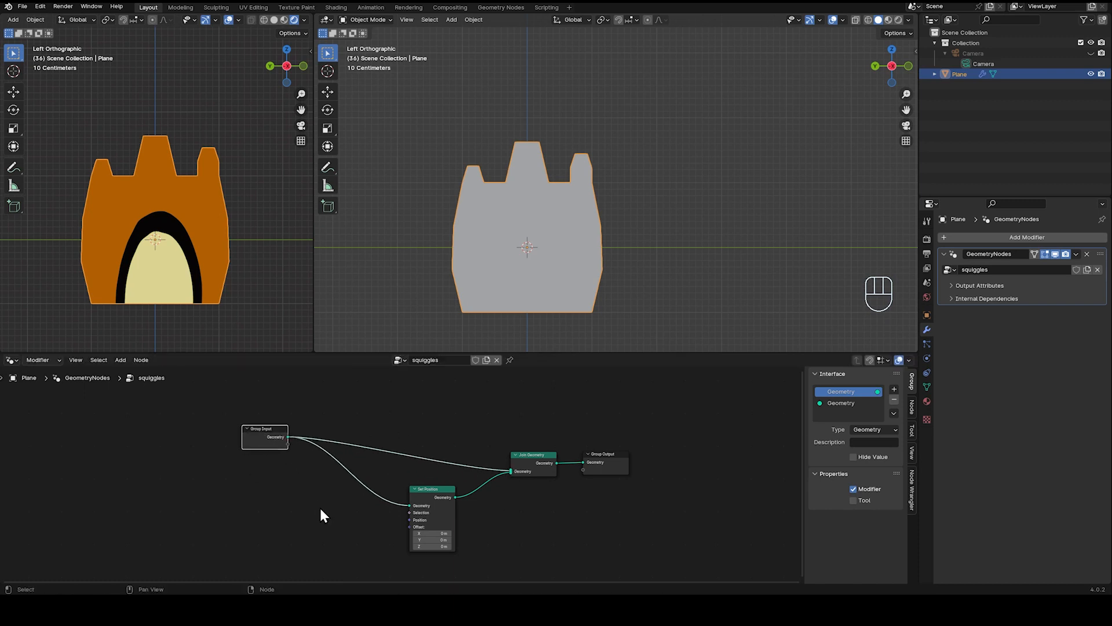
Add a Vector Math node and connect its vector output to the Set Position node's Offset
{"action": "middle_click_drag", "start_coordinate": [319, 505], "coordinate": [395, 472], "text": "shift"}
{"action": "scroll", "coordinate": [370, 475], "scroll_direction": "up", "scroll_amount": 1}
{"action": "scroll", "coordinate": [384, 484], "scroll_direction": "up", "scroll_amount": 1}
{"action": "key", "text": "shift+a"}
{"action": "type", "text": "sca"}
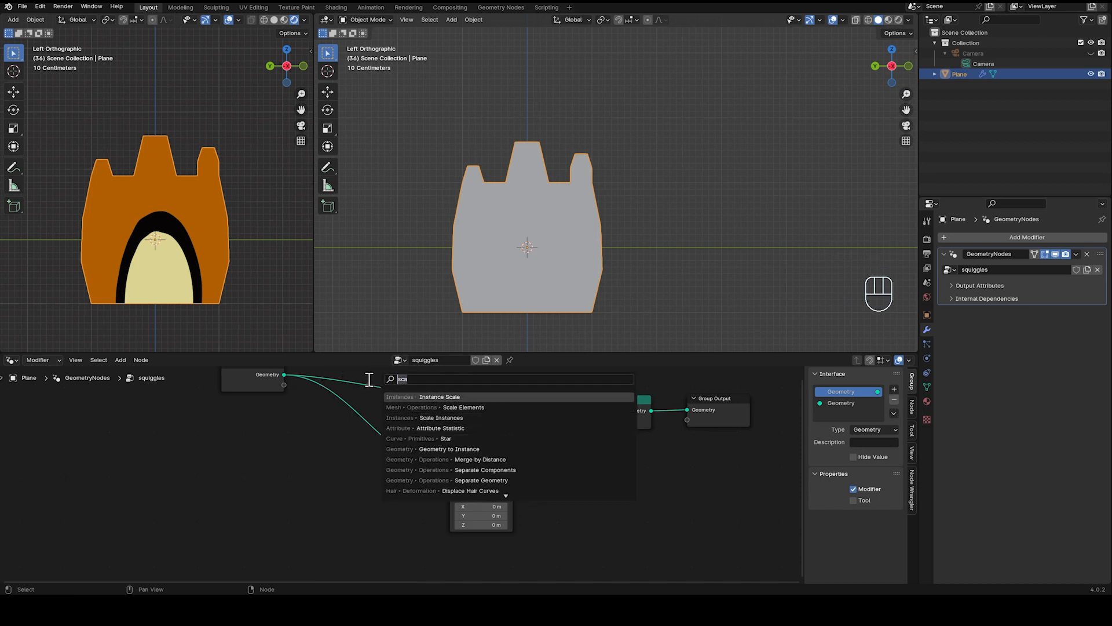
{"action": "type", "text": "vec"}
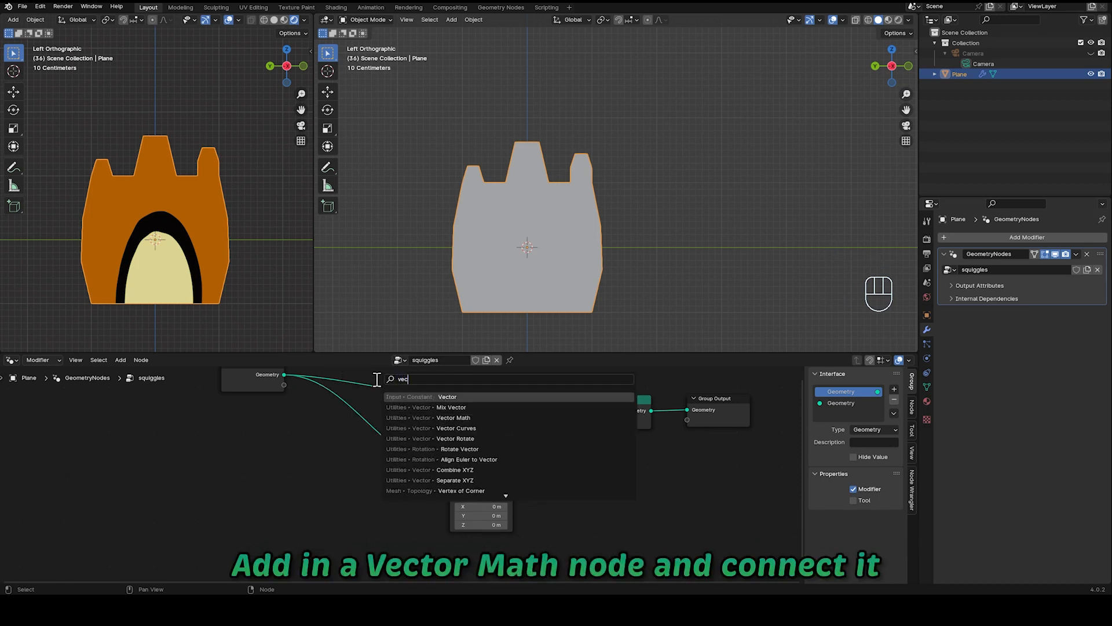
{"action": "left_click", "coordinate": [429, 418]}
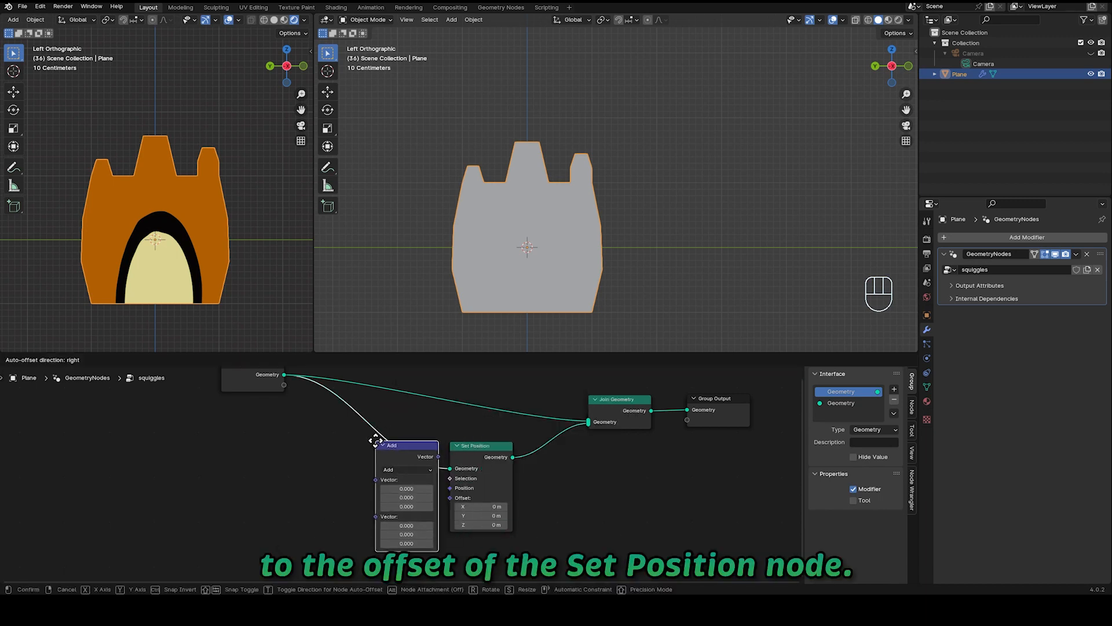
{"action": "left_click", "coordinate": [319, 488]}
{"action": "left_click_drag", "start_coordinate": [381, 503], "coordinate": [449, 498]}
{"action": "middle_click_drag", "start_coordinate": [300, 493], "coordinate": [389, 454], "text": "shift"}
{"action": "key", "text": "shift+a"}
{"action": "mouse_move", "coordinate": [393, 460]}
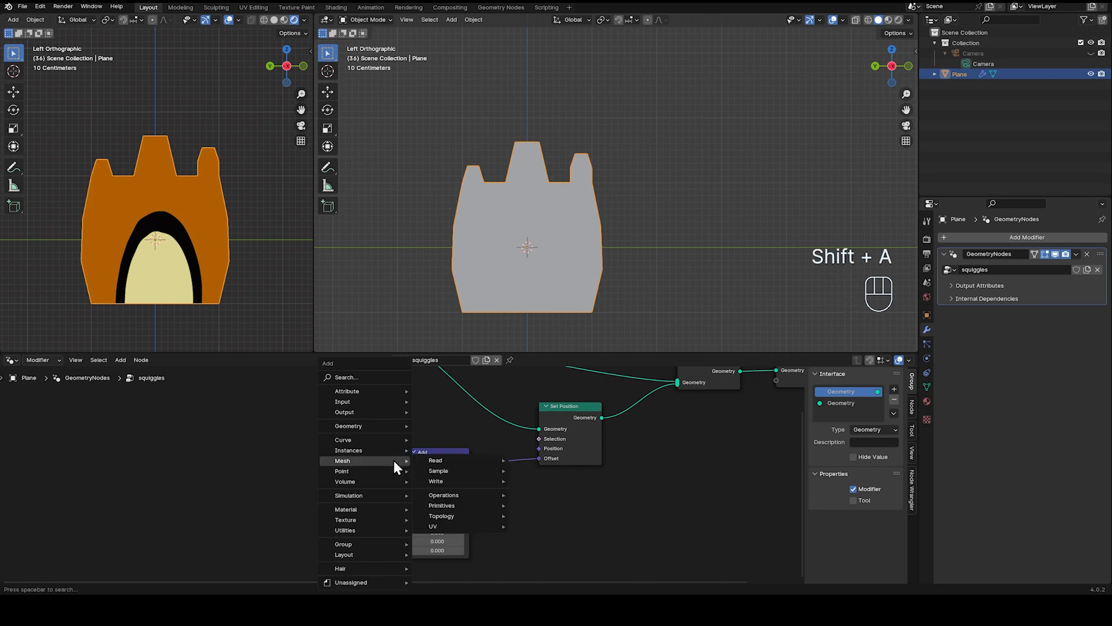
{"action": "left_click", "coordinate": [367, 377]}
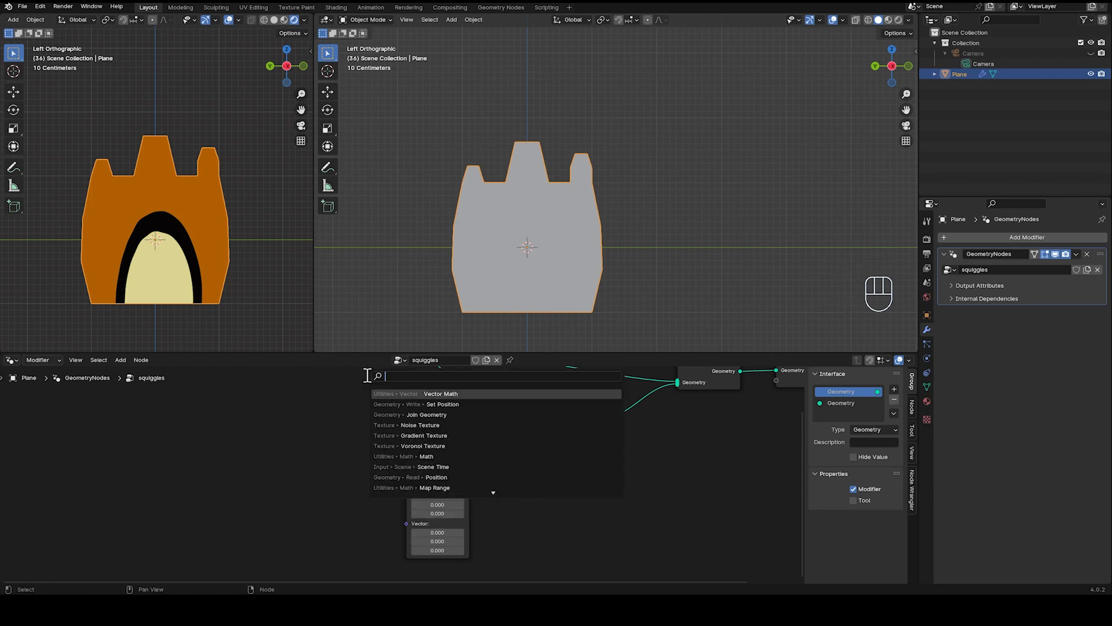
{"action": "key", "text": "Escape"}
Set the Vector Math node's operation to Scale
{"action": "left_click", "coordinate": [427, 474]}
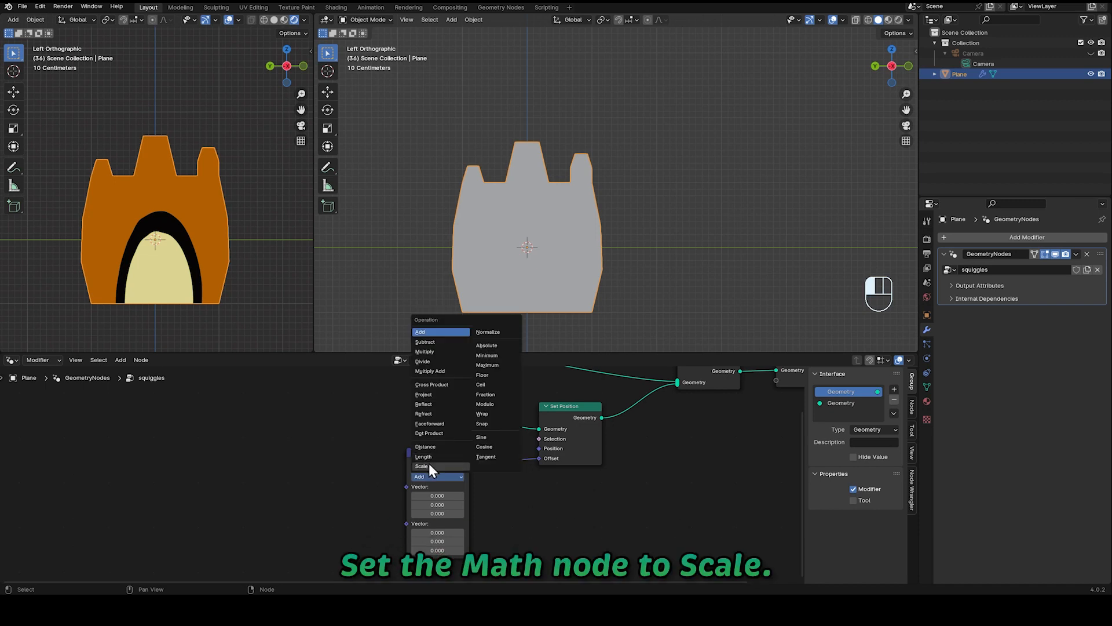
{"action": "left_click", "coordinate": [429, 467]}
Add a Normal node and connect its output to the Scale node's Vector input
{"action": "key", "text": "shift+a"}
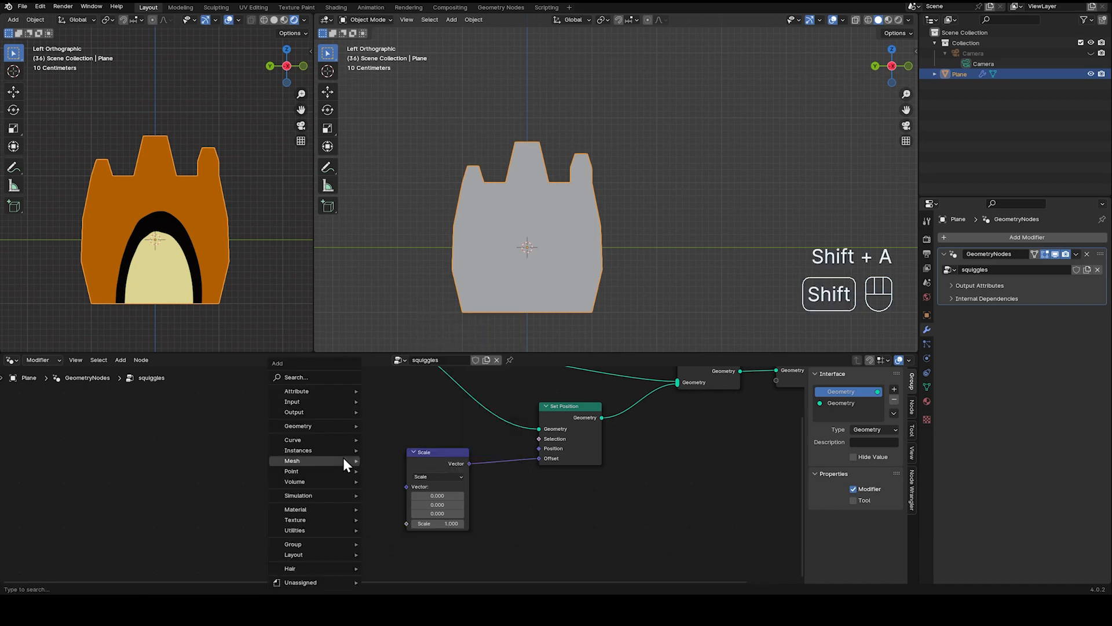
{"action": "left_click", "coordinate": [327, 377]}
{"action": "type", "text": "normal"}
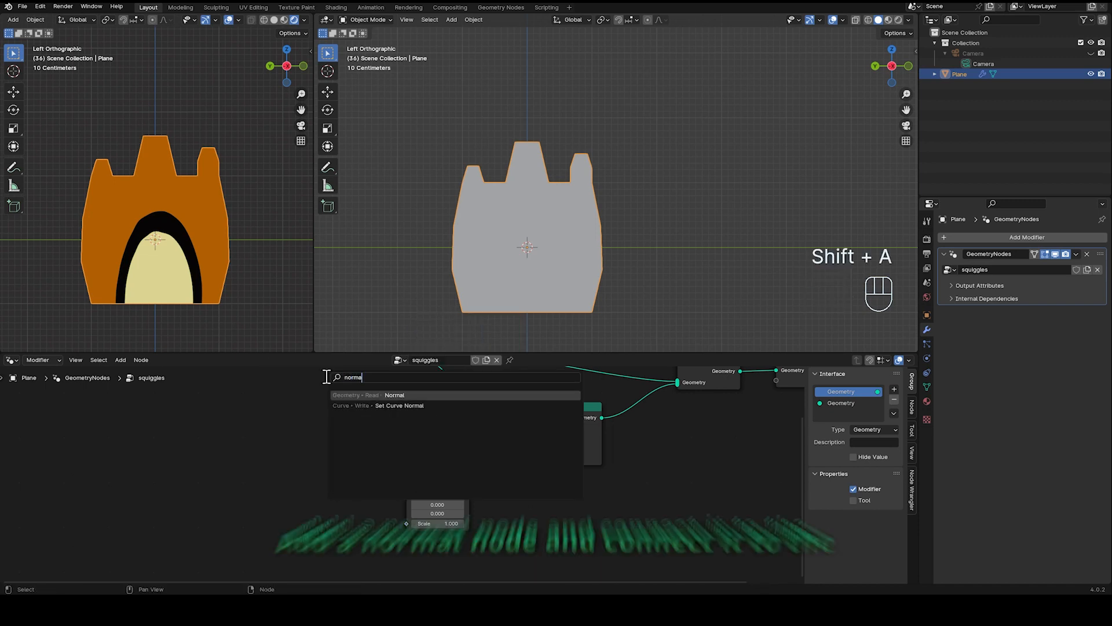
{"action": "key", "text": "Return"}
{"action": "left_click", "coordinate": [278, 421]}
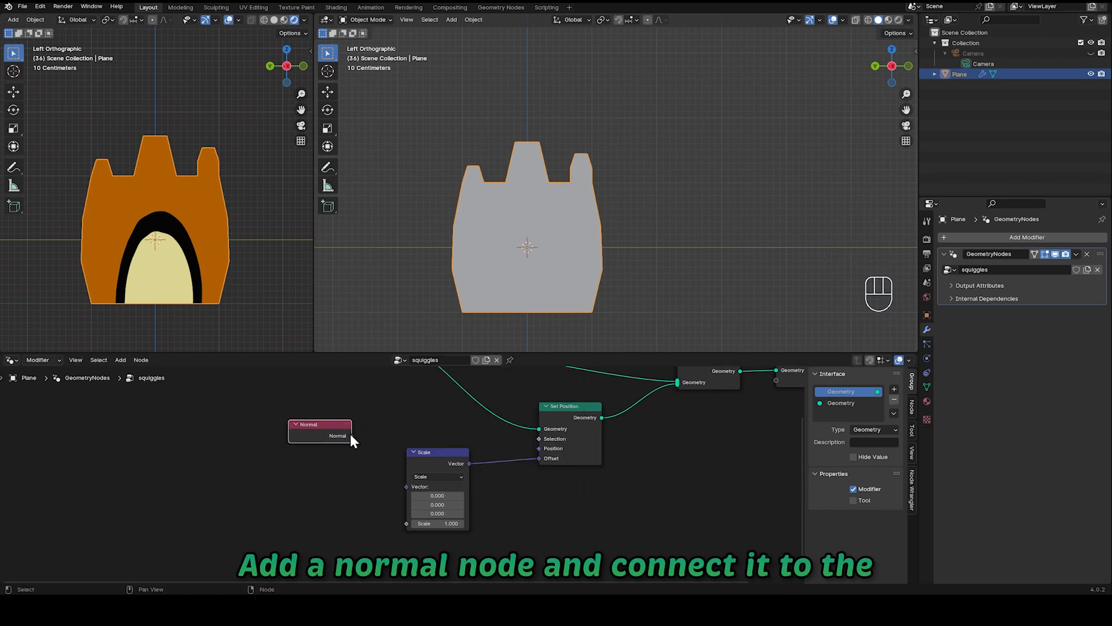
{"action": "left_click_drag", "start_coordinate": [350, 436], "coordinate": [405, 497]}
Insert a Set Material node on the link between Set Position and Join Geometry
{"action": "left_click_drag", "start_coordinate": [578, 428], "coordinate": [559, 429]}
{"action": "key", "text": "shift+a"}
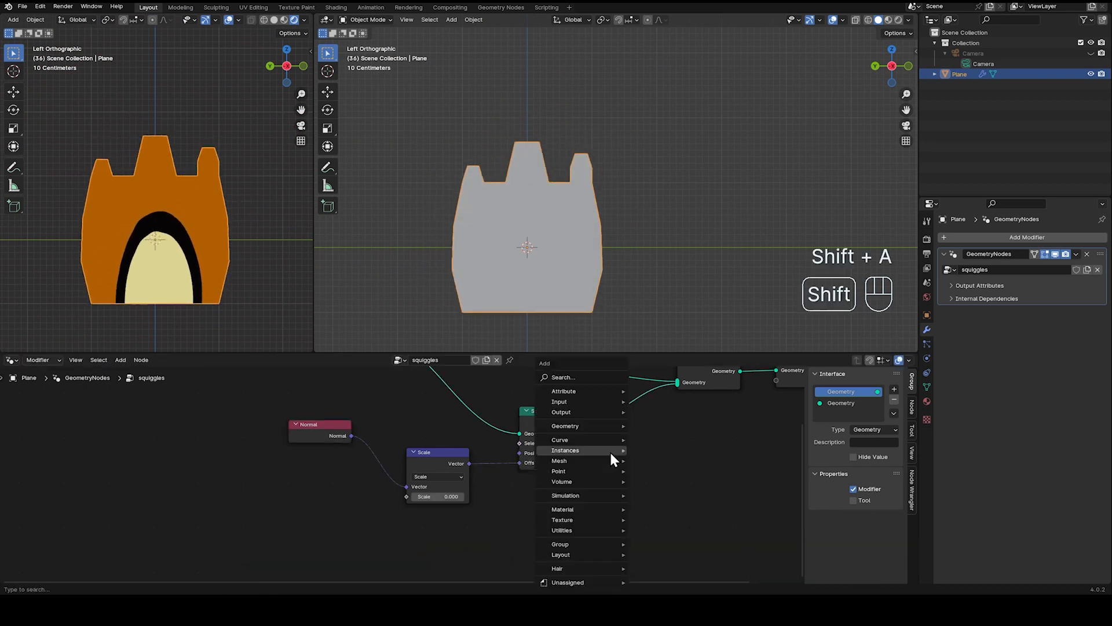
{"action": "left_click", "coordinate": [617, 377]}
{"action": "type", "text": "set"}
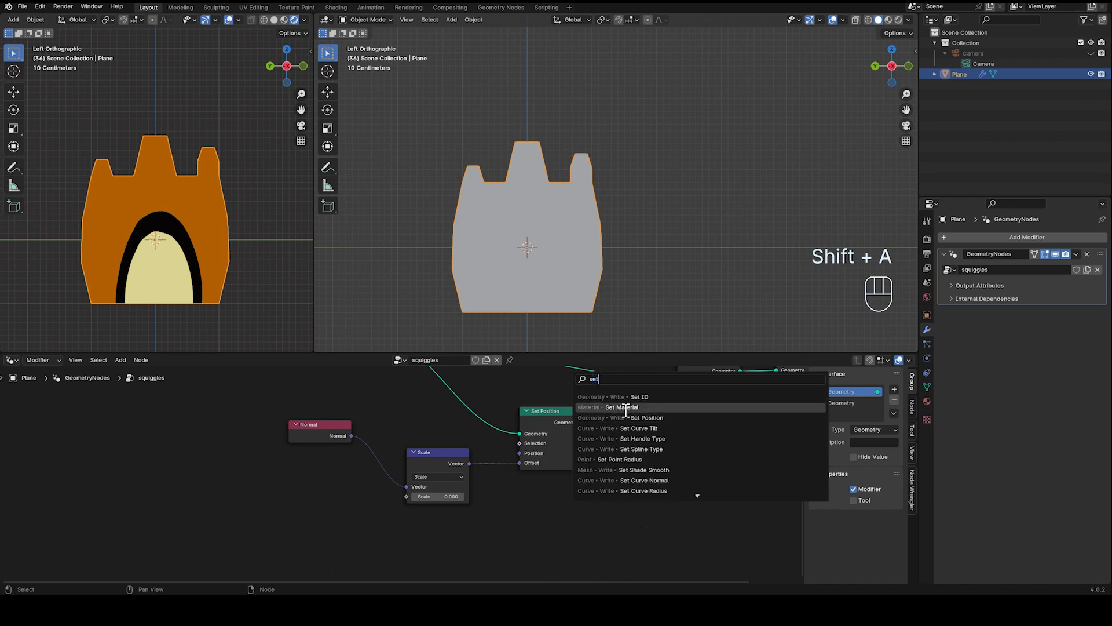
{"action": "left_click", "coordinate": [627, 408]}
{"action": "left_click", "coordinate": [614, 400]}
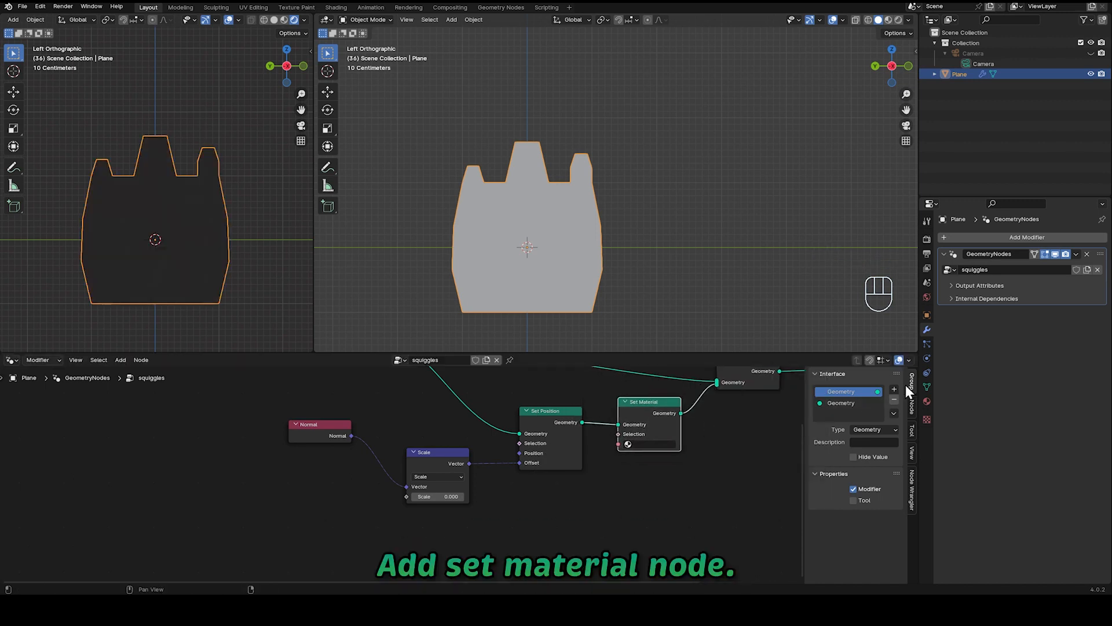
Add a second material named outline to the plane, with an Emission surface and a near-black color of value 0.003
{"action": "left_click", "coordinate": [928, 400]}
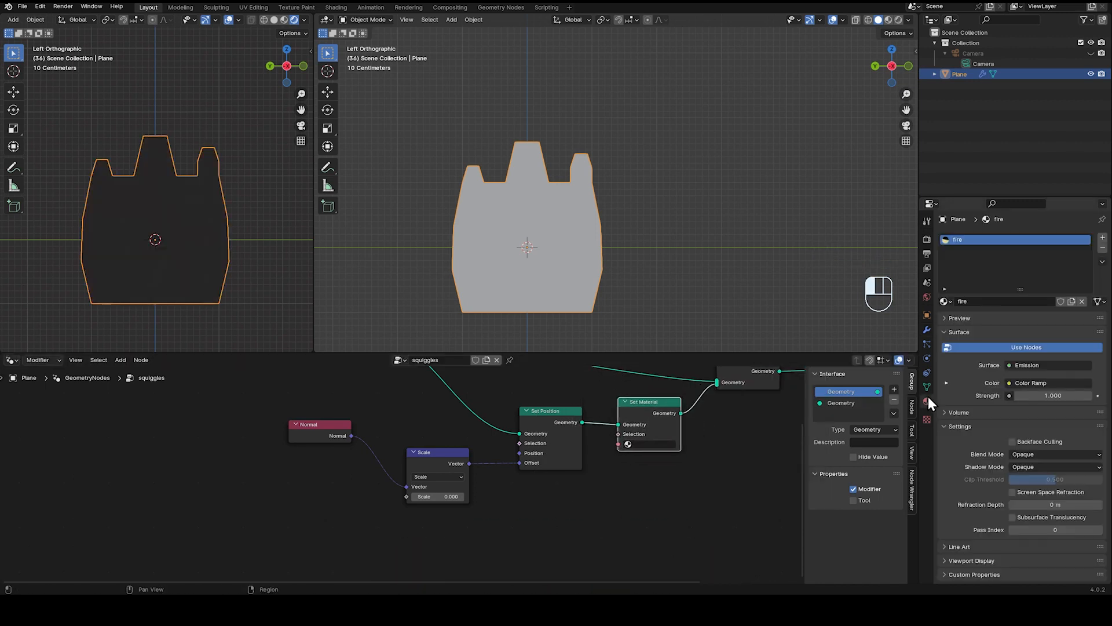
{"action": "left_click", "coordinate": [1102, 239]}
{"action": "left_click", "coordinate": [1037, 300]}
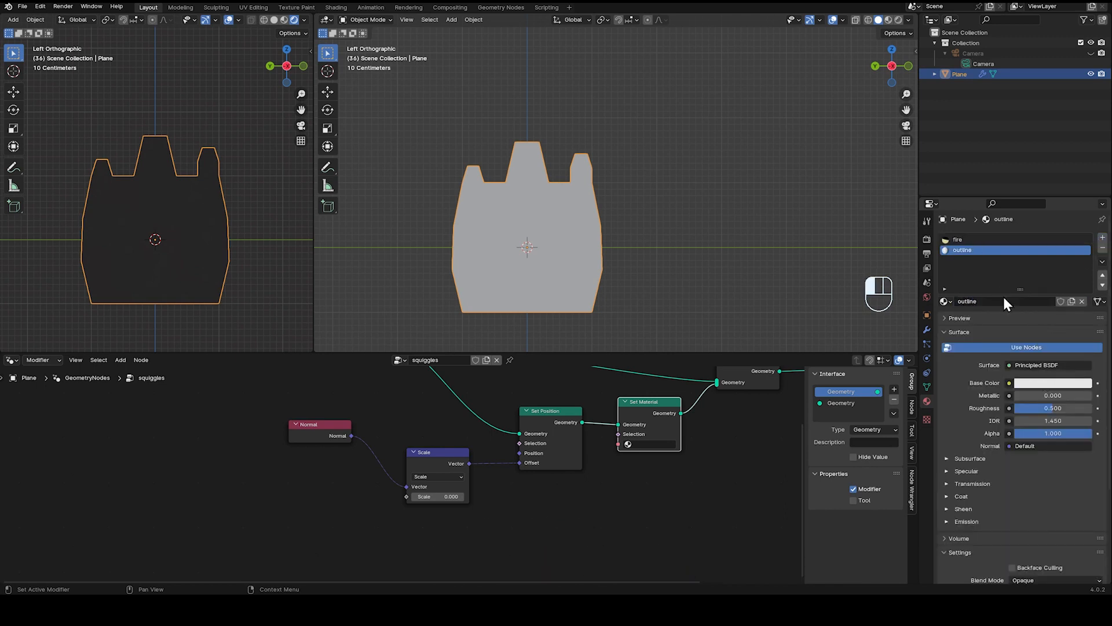
{"action": "key", "text": "e"}
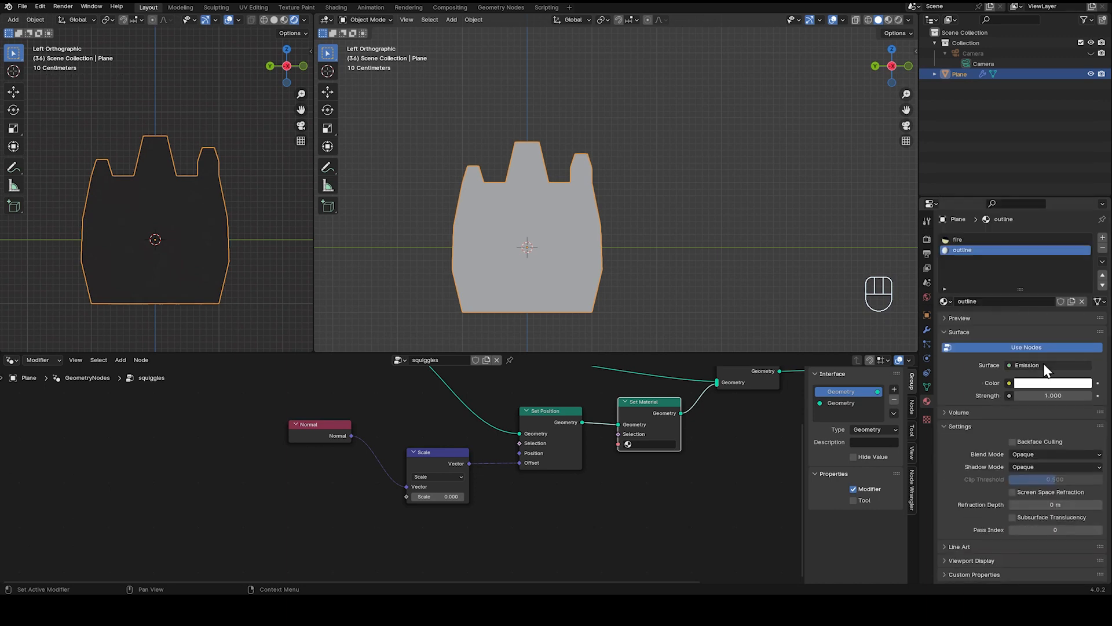
{"action": "left_click", "coordinate": [1032, 383]}
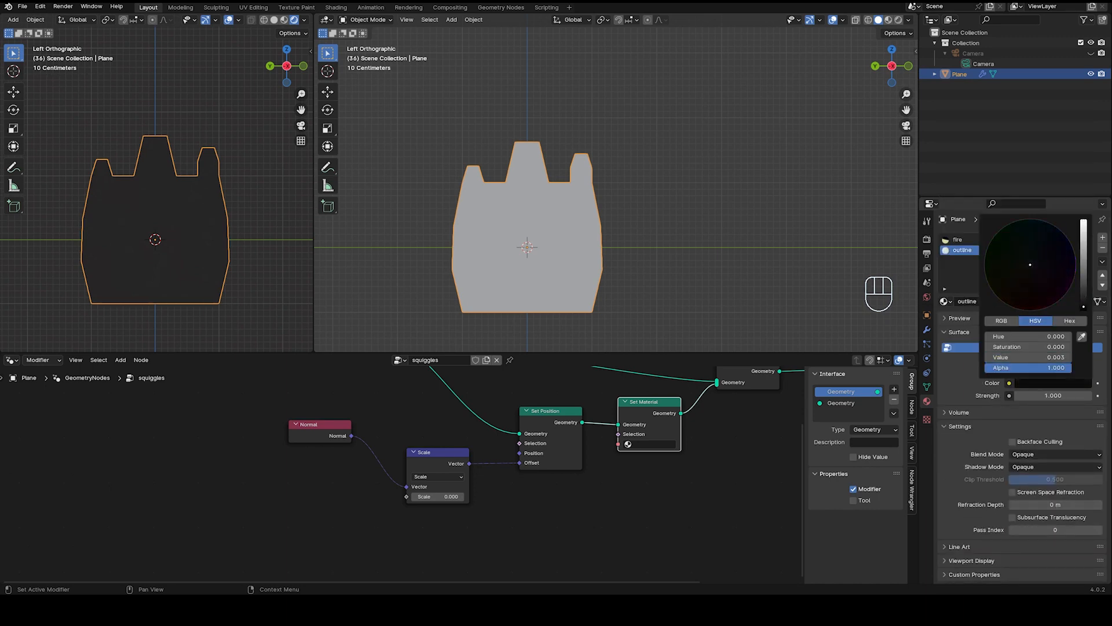
Assign the outline material in the Set Material node
{"action": "left_click", "coordinate": [654, 444]}
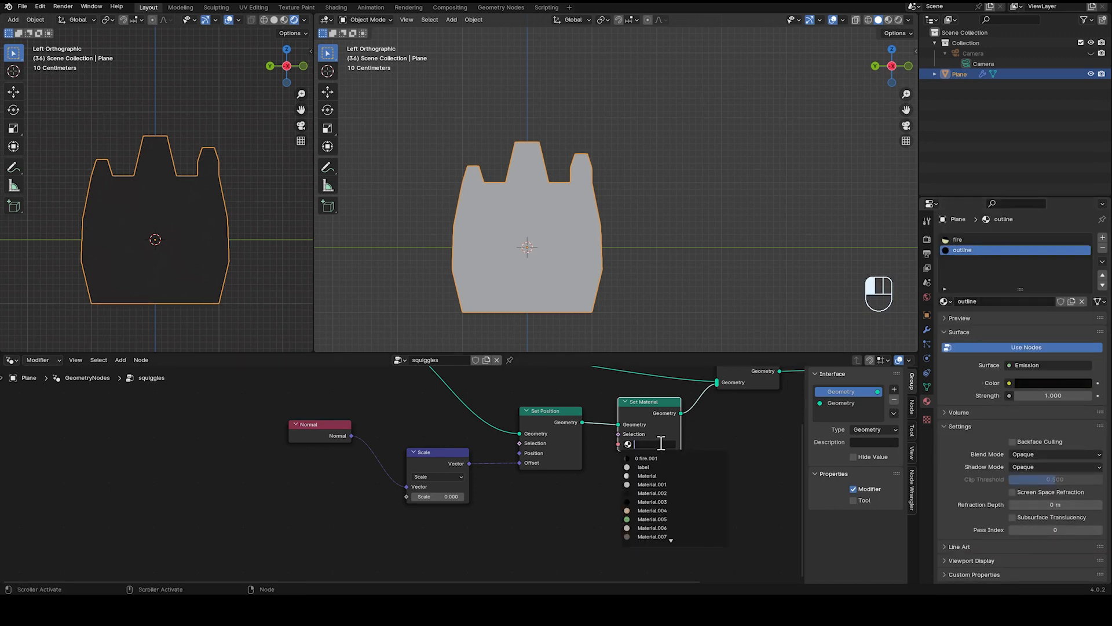
{"action": "type", "text": "outlin"}
{"action": "left_click", "coordinate": [656, 458]}
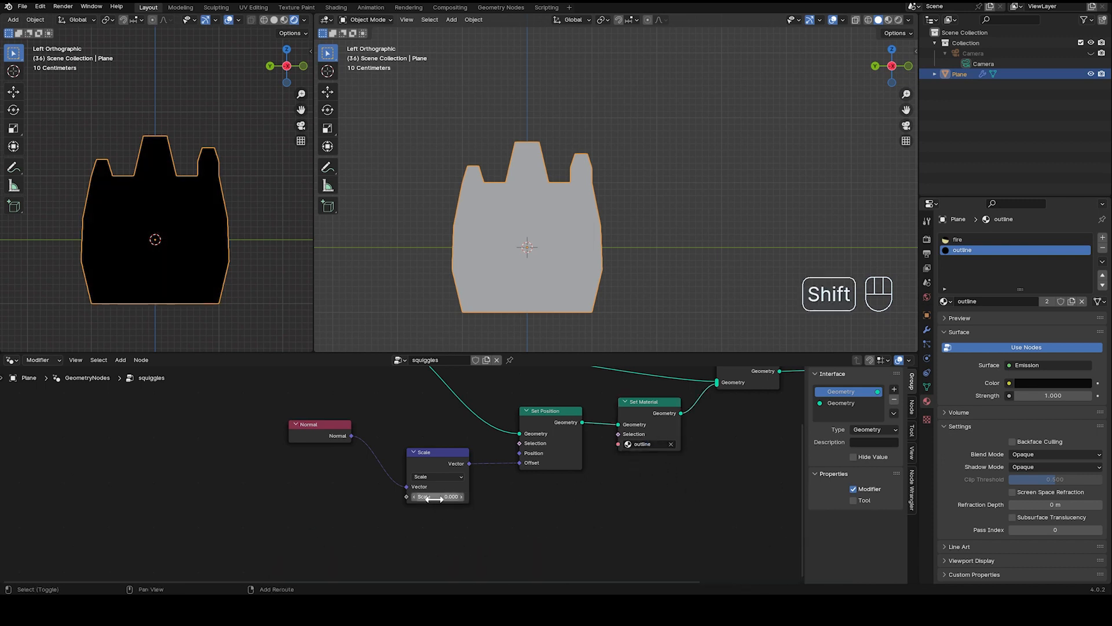
Set the Scale node's factor to -0.020 and space the Scale and Normal nodes farther apart
{"action": "left_click_drag", "start_coordinate": [440, 496], "coordinate": [530, 503], "text": "shift"}
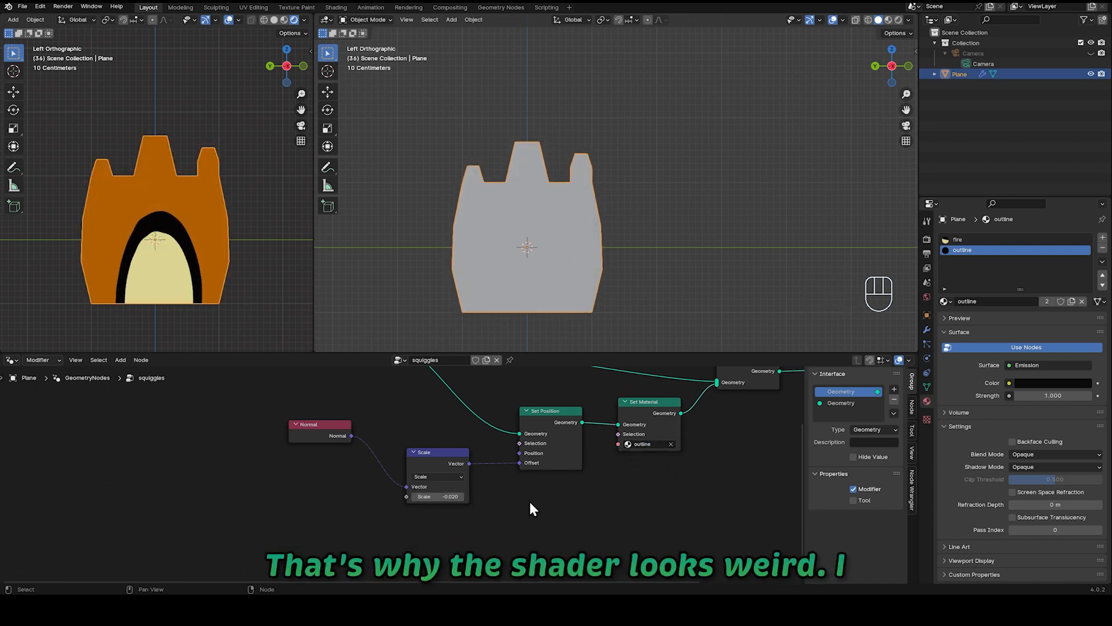
{"action": "left_click_drag", "start_coordinate": [450, 463], "coordinate": [439, 465]}
{"action": "left_click_drag", "start_coordinate": [326, 430], "coordinate": [285, 435]}
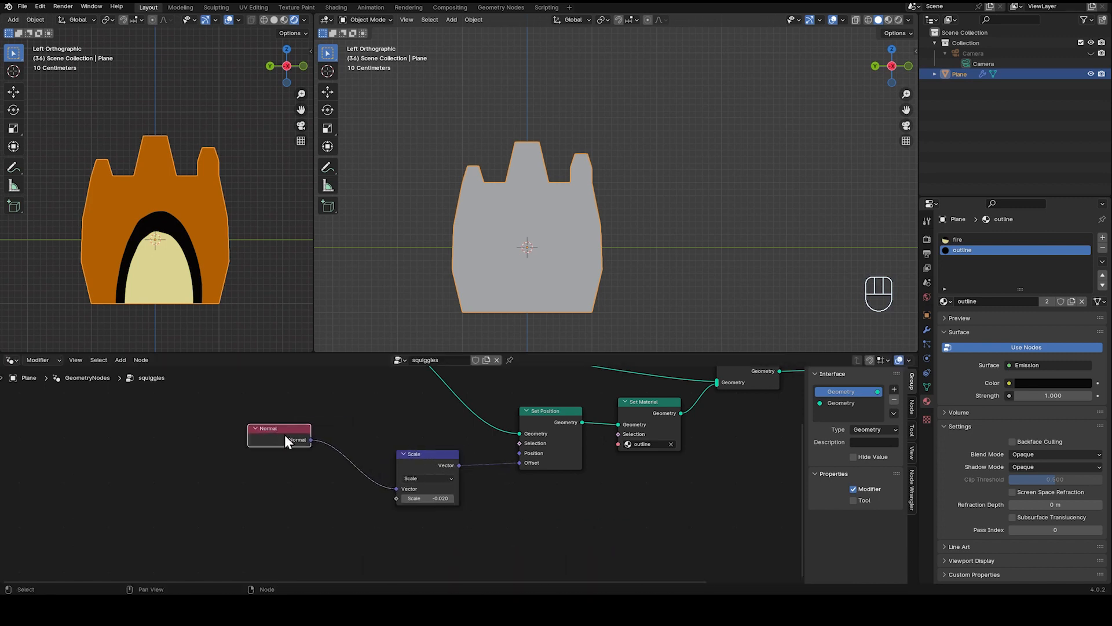
Insert a Flip Faces node between Set Material and Join Geometry
{"action": "scroll", "coordinate": [610, 486], "scroll_direction": "right", "scroll_amount": 3}
{"action": "key", "text": "shift+a"}
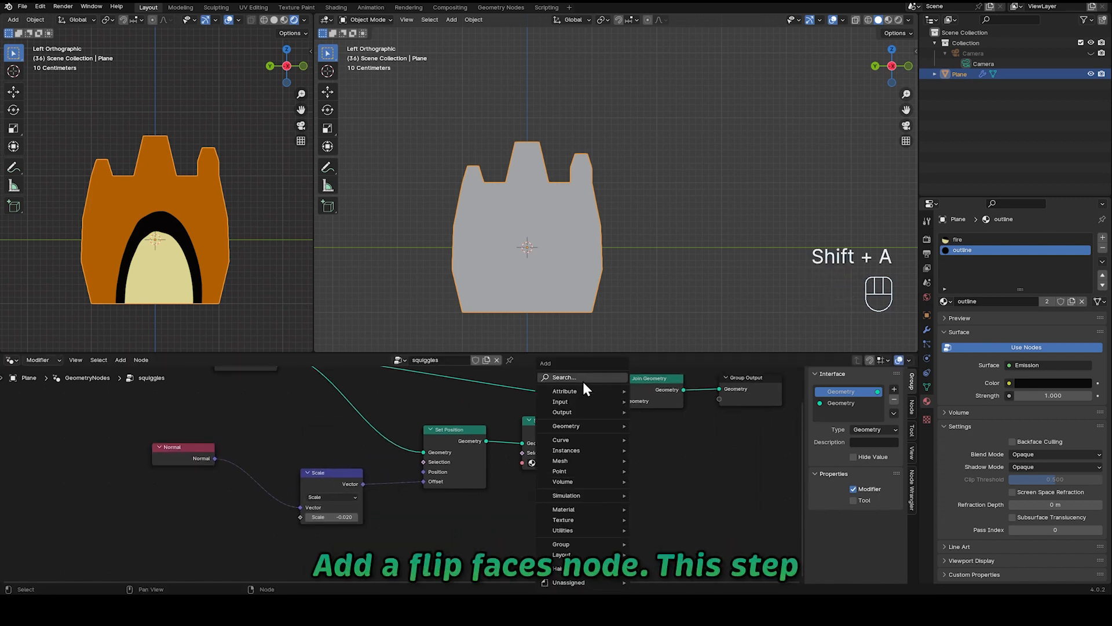
{"action": "type", "text": "f"}
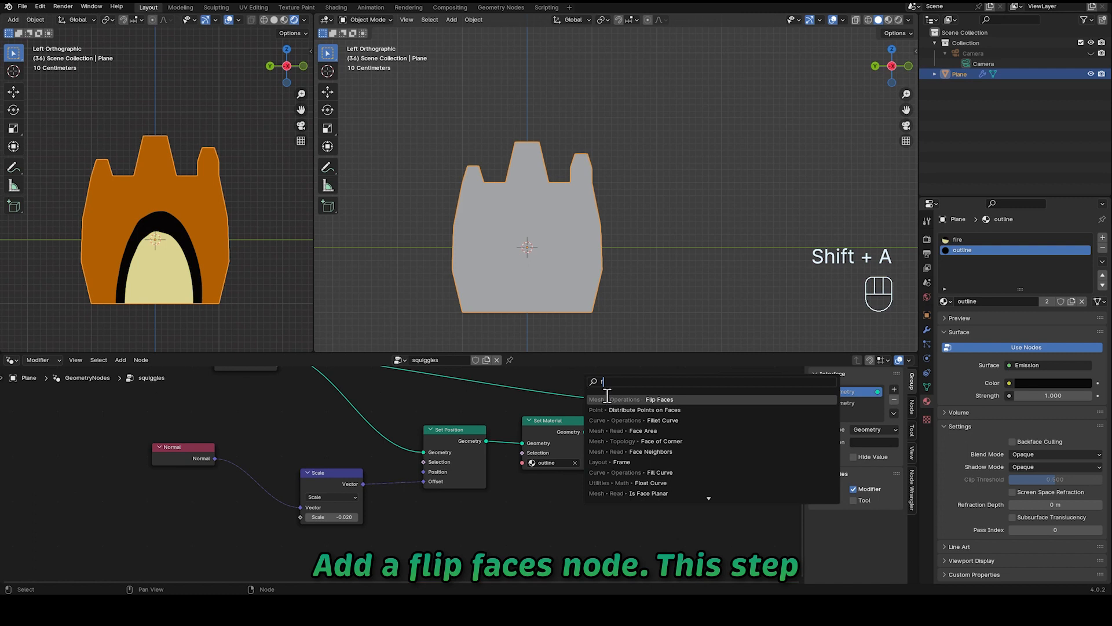
{"action": "key", "text": "Return"}
{"action": "left_click", "coordinate": [611, 416]}
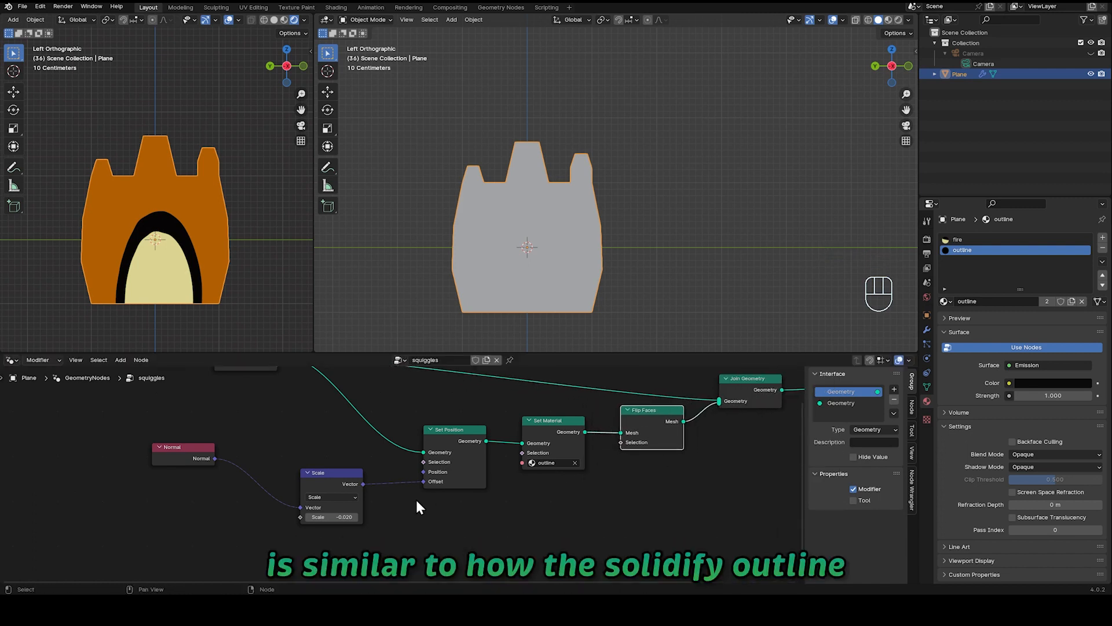
Set the Scale node's factor to -0.160 and move the Scale and Normal nodes away from Set Position
{"action": "left_click_drag", "start_coordinate": [346, 515], "coordinate": [320, 515], "text": "shift"}
{"action": "left_click_drag", "start_coordinate": [331, 474], "coordinate": [326, 470]}
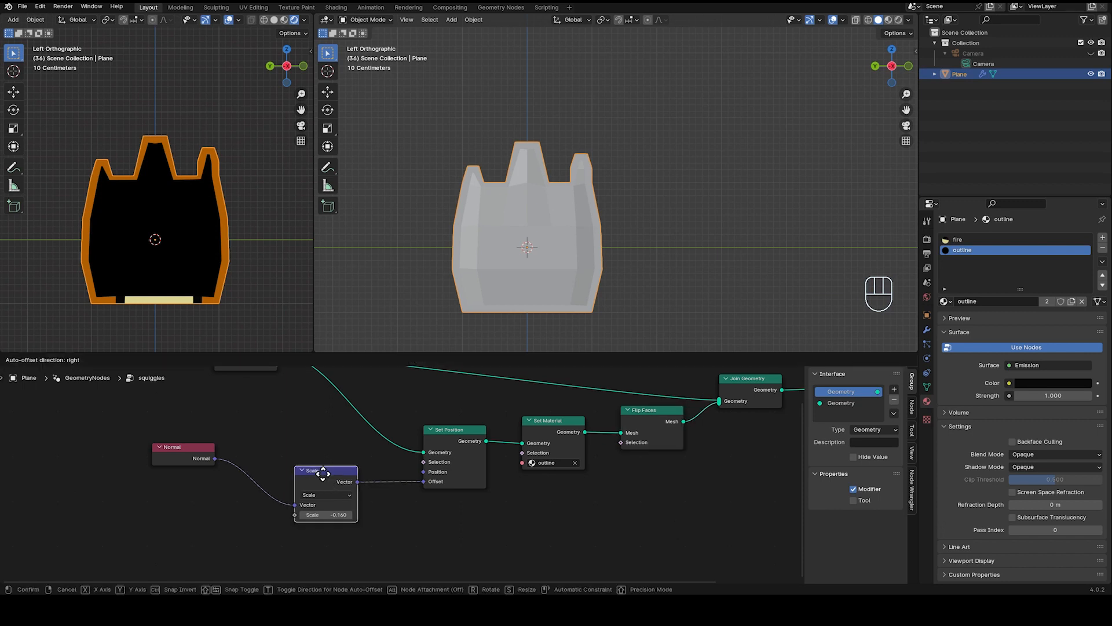
{"action": "left_click_drag", "start_coordinate": [200, 457], "coordinate": [166, 453]}
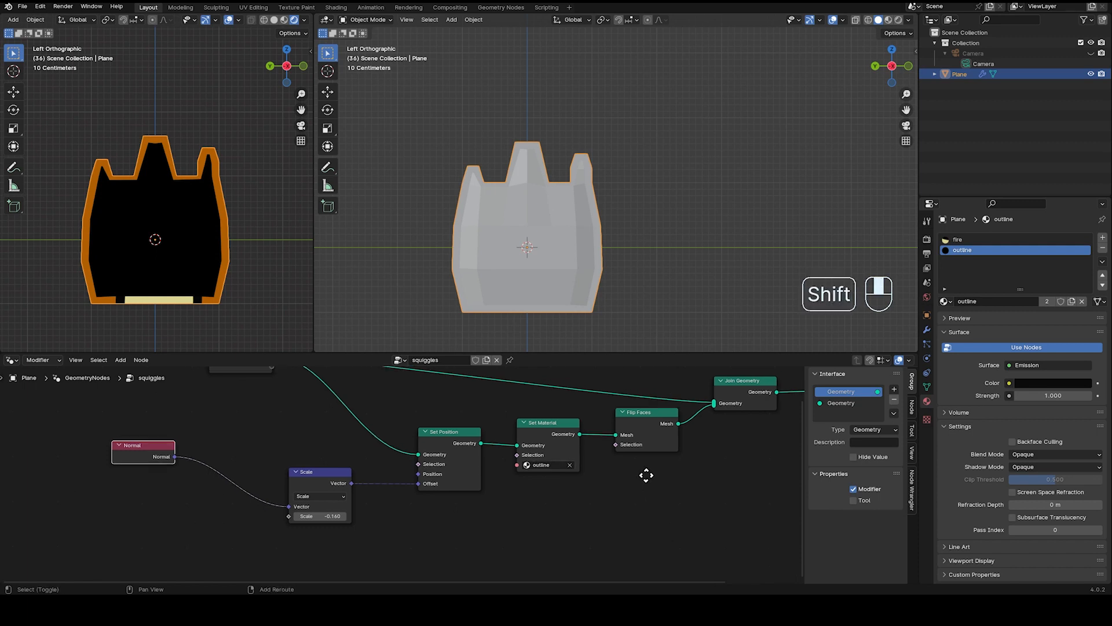
{"action": "middle_click_drag", "start_coordinate": [645, 475], "coordinate": [596, 492], "text": "shift"}
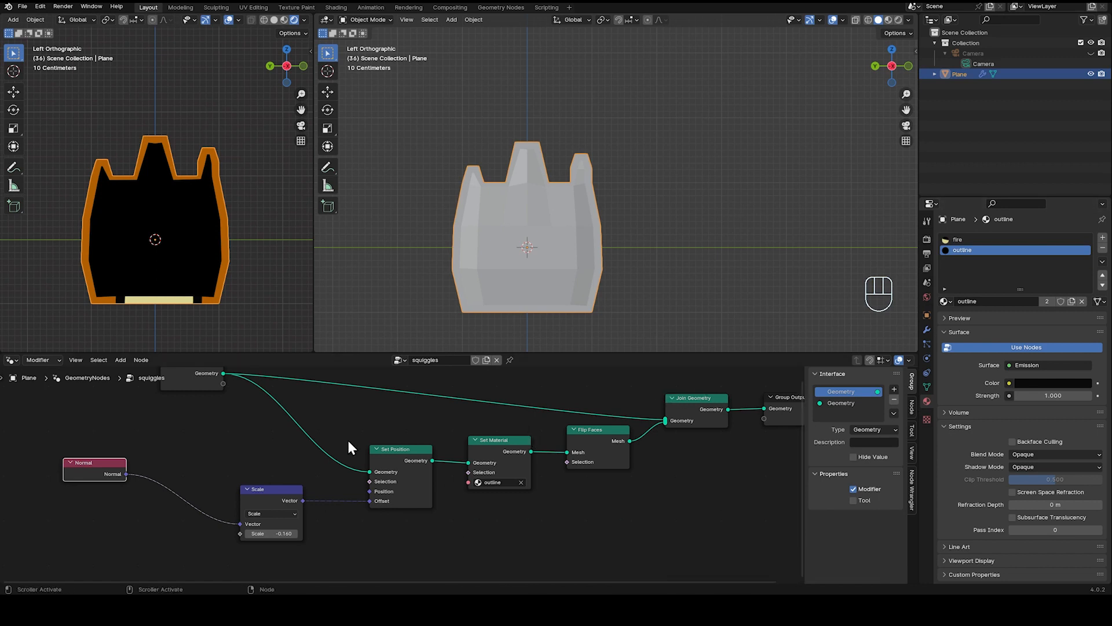
{"action": "middle_click_drag", "start_coordinate": [200, 450], "coordinate": [253, 427], "text": "shift"}
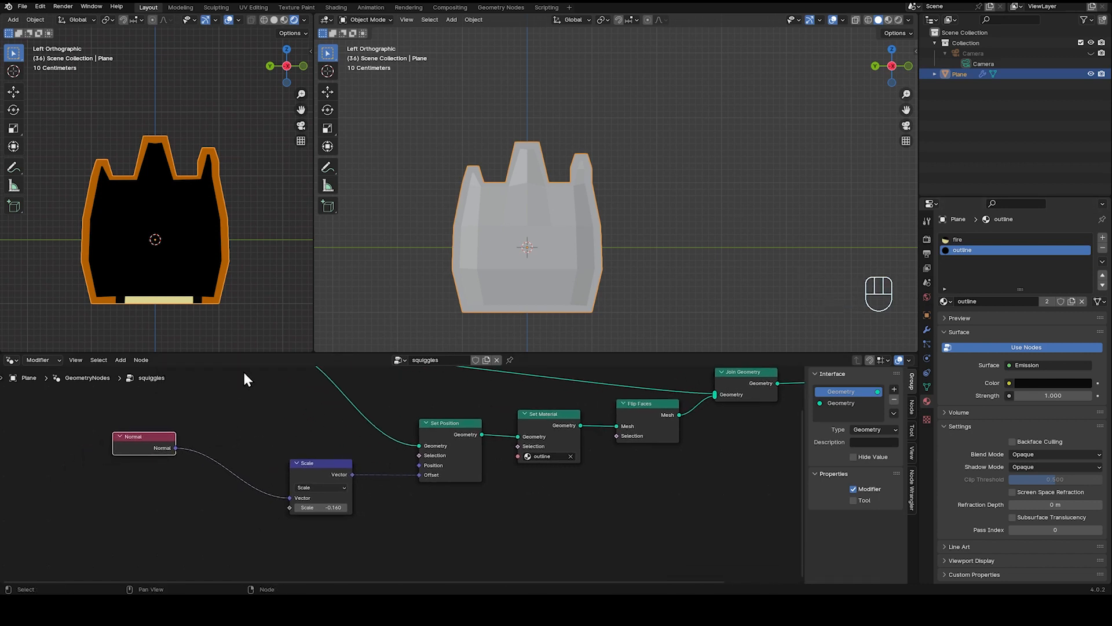
Move the outline material above fire in the plane's material slots and save the file
{"action": "left_click", "coordinate": [1102, 276]}
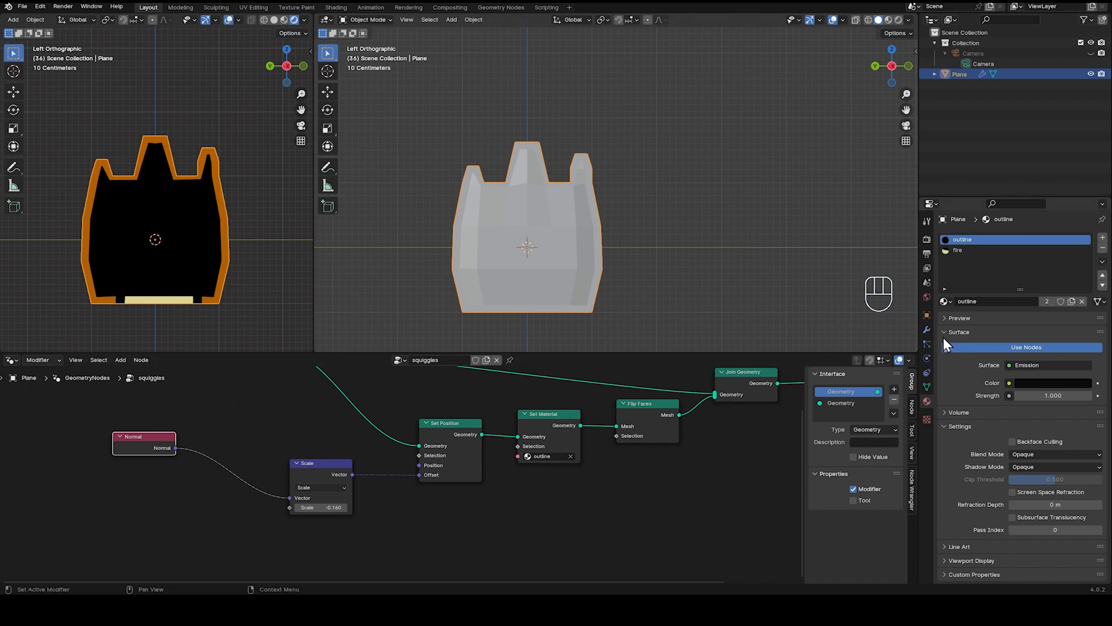
{"action": "left_click", "coordinate": [630, 459]}
{"action": "key", "text": "ctrl+s"}
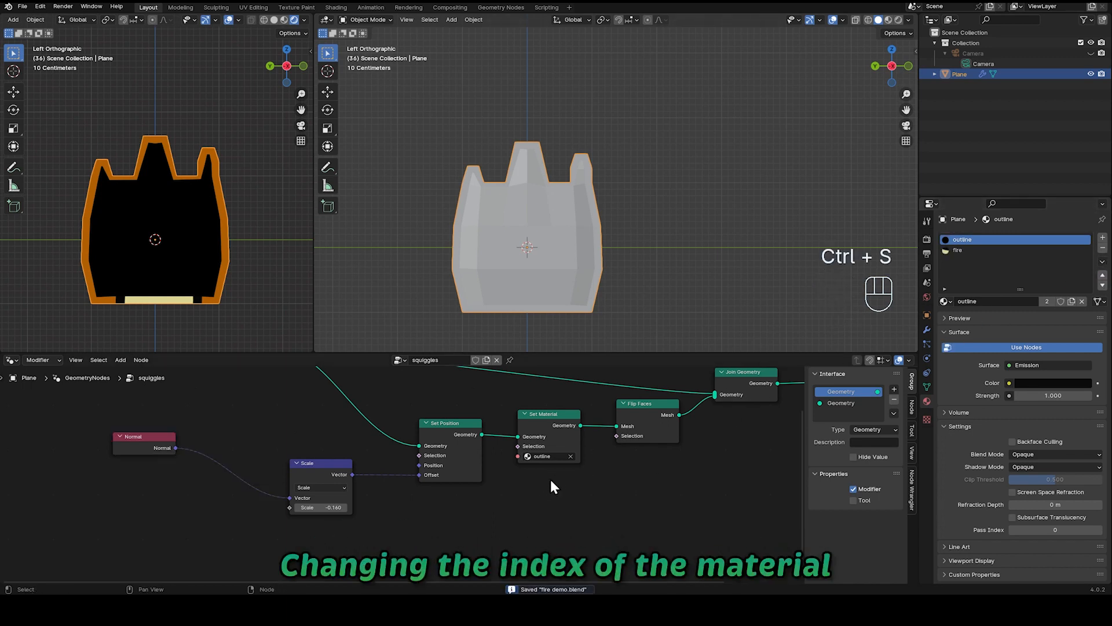
Try factors of -0.070 and 0.5 in the Scale node
{"action": "left_click_drag", "start_coordinate": [314, 508], "coordinate": [328, 508], "text": "shift"}
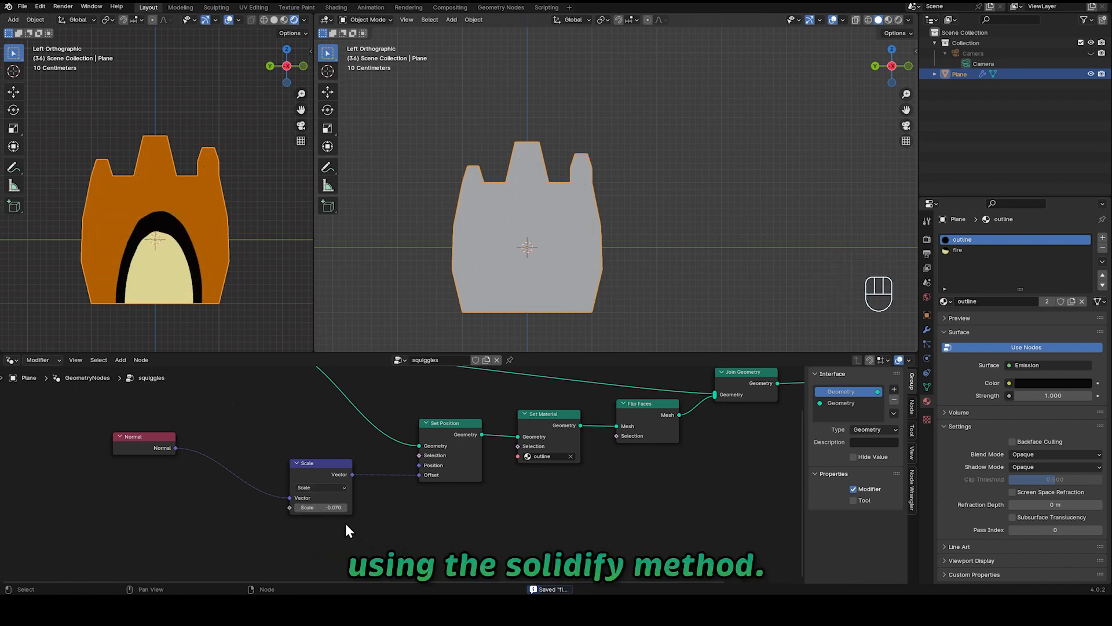
{"action": "left_click", "coordinate": [323, 511]}
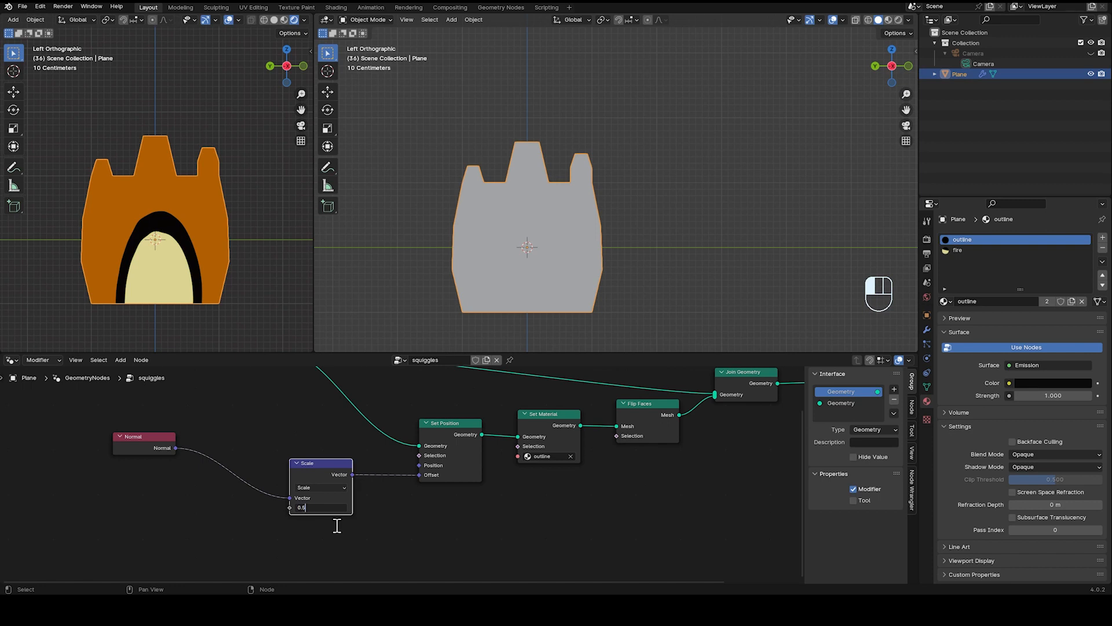
{"action": "type", "text": "0.5"}
{"action": "key", "text": "Return"}
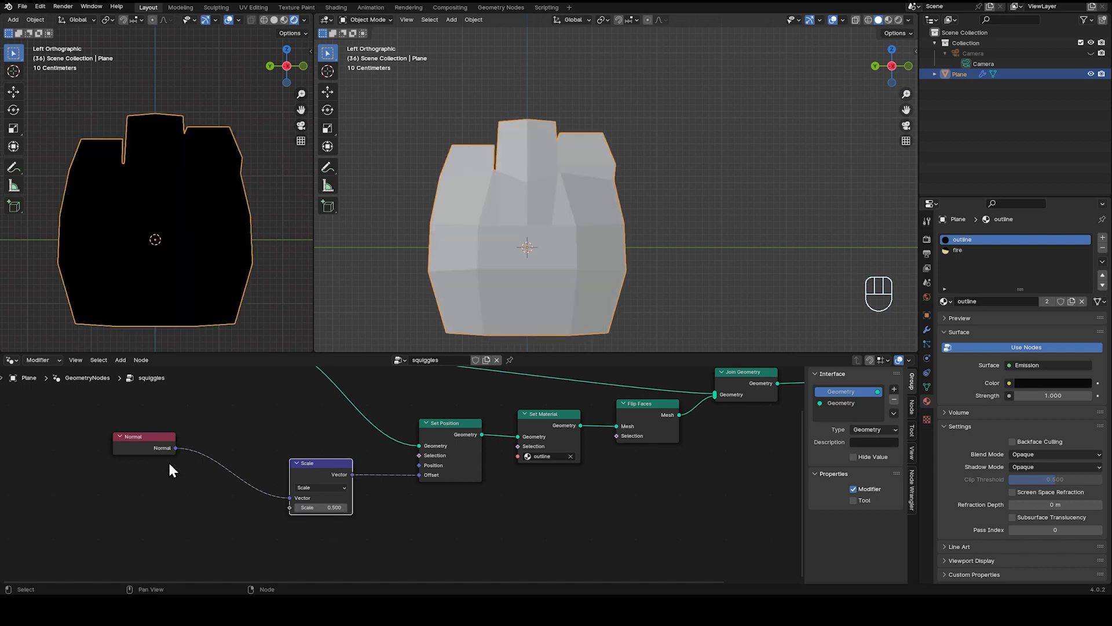
Shift the Normal node away from the Scale node and set the Scale node's factor to 0.001
{"action": "left_click_drag", "start_coordinate": [152, 445], "coordinate": [134, 432]}
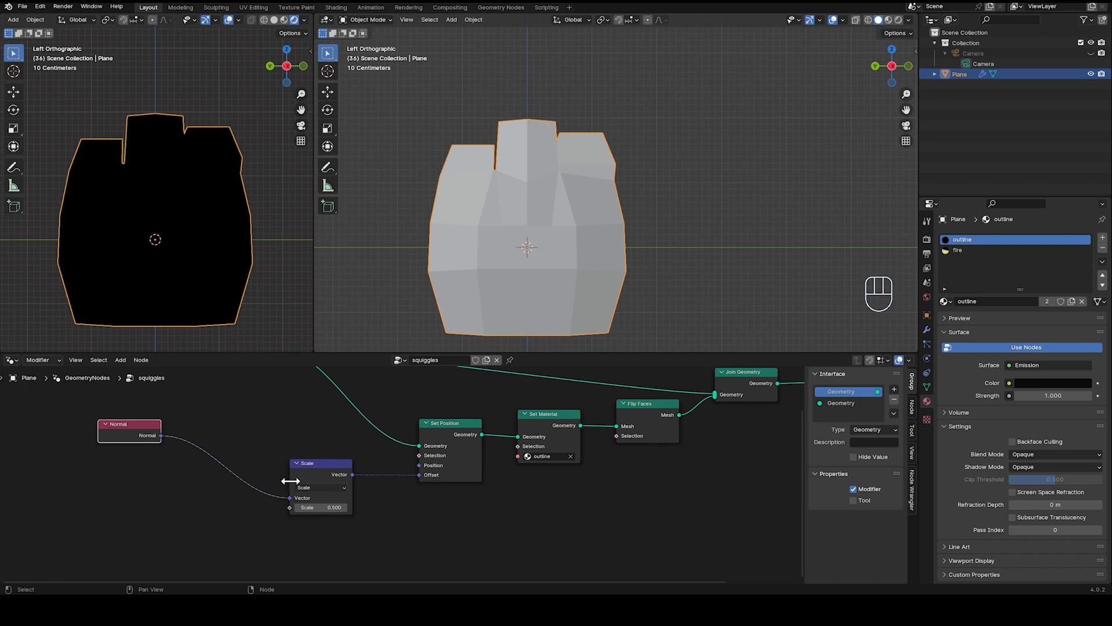
{"action": "left_click", "coordinate": [316, 507]}
{"action": "type", "text": ".000"}
{"action": "key", "text": "Return"}
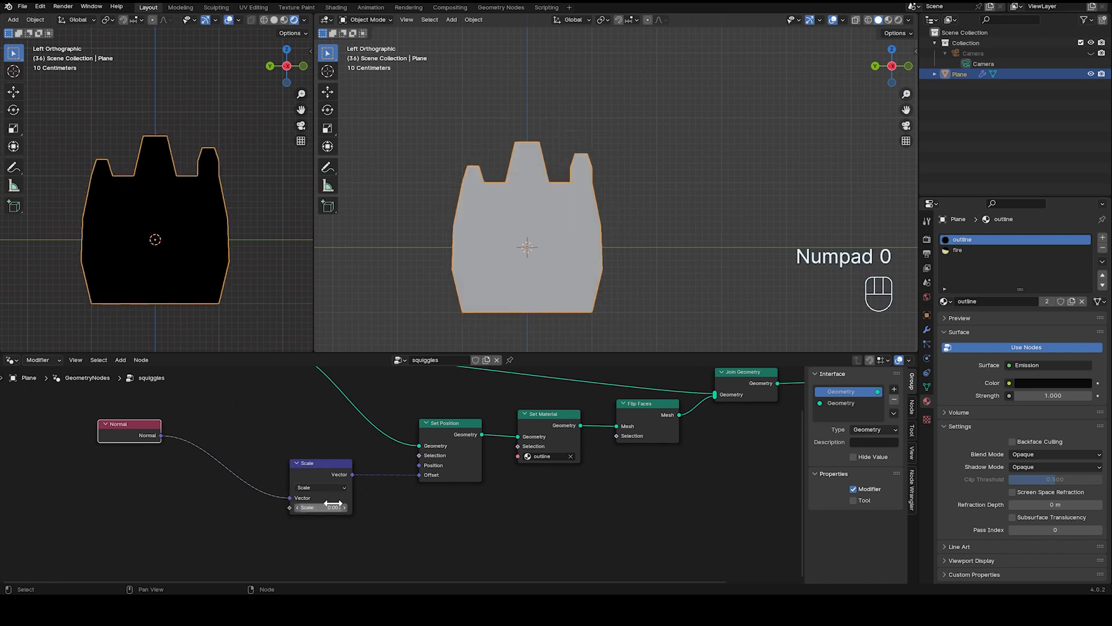
Add a Noise Texture node below the Normal node and connect its Fac output to the Scale node's Scale input
{"action": "left_click", "coordinate": [229, 497]}
{"action": "key", "text": "shift+a"}
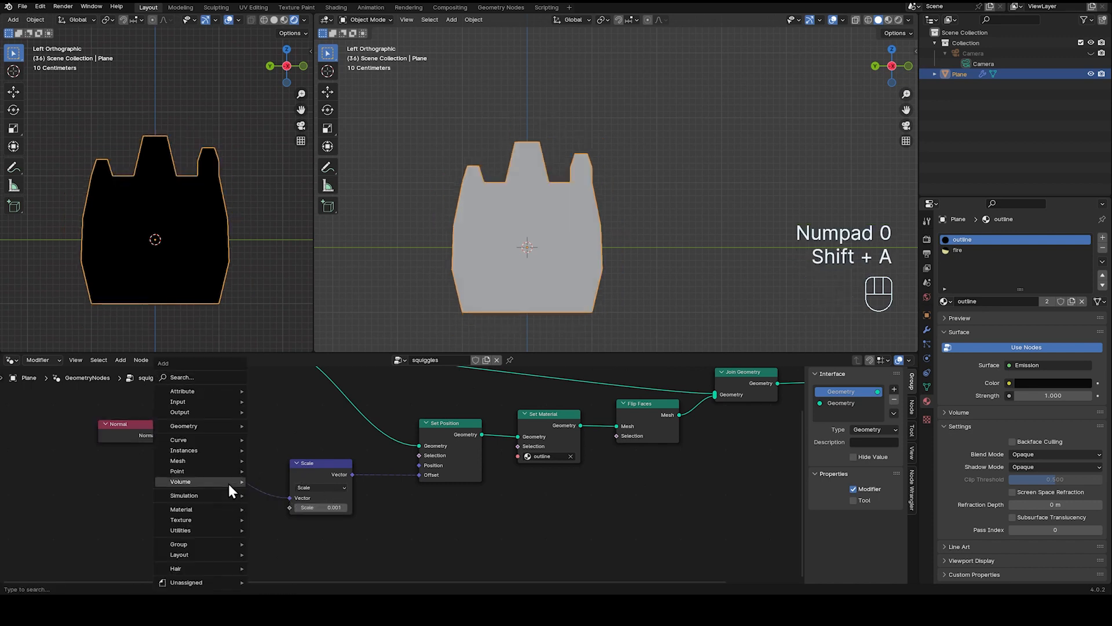
{"action": "left_click", "coordinate": [196, 384]}
{"action": "type", "text": "noise"}
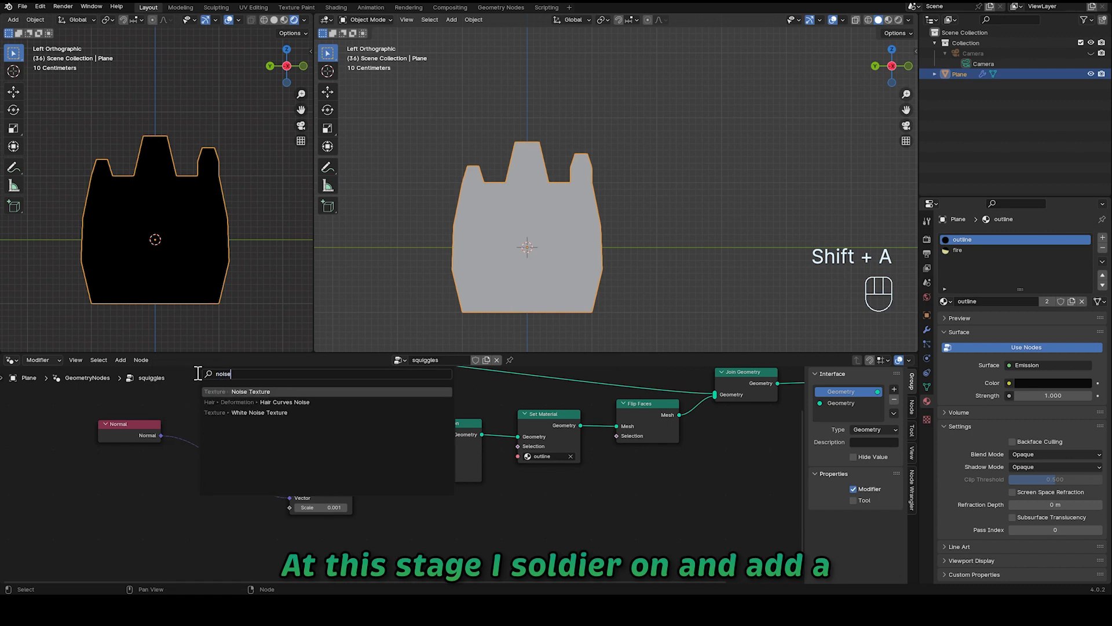
{"action": "left_click", "coordinate": [225, 390]}
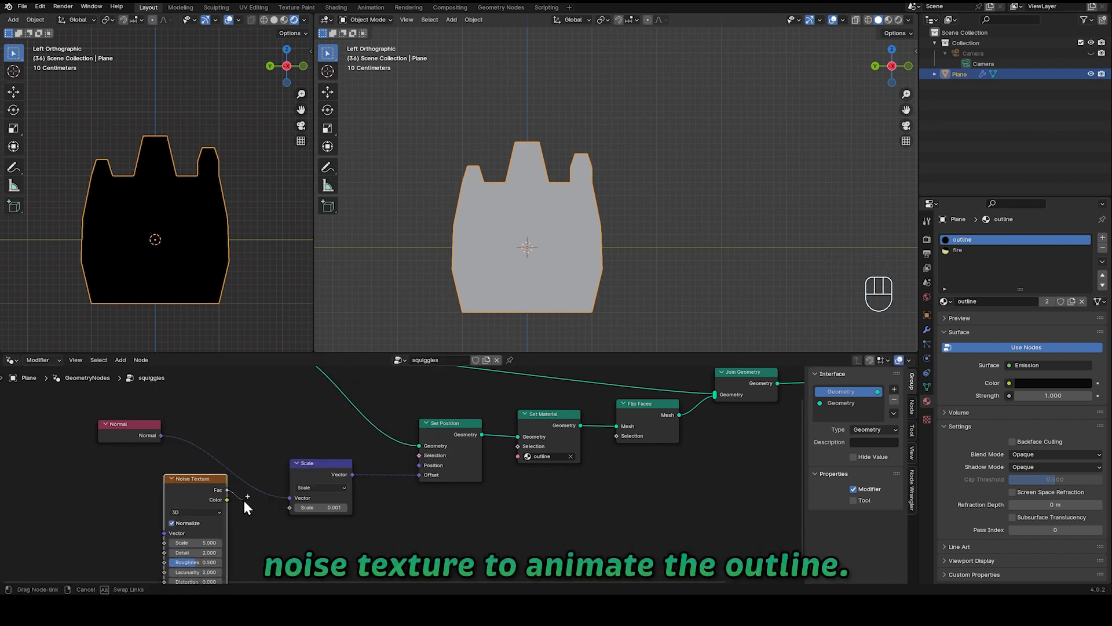
{"action": "left_click_drag", "start_coordinate": [288, 511], "coordinate": [289, 507]}
{"action": "left_click_drag", "start_coordinate": [199, 499], "coordinate": [207, 513]}
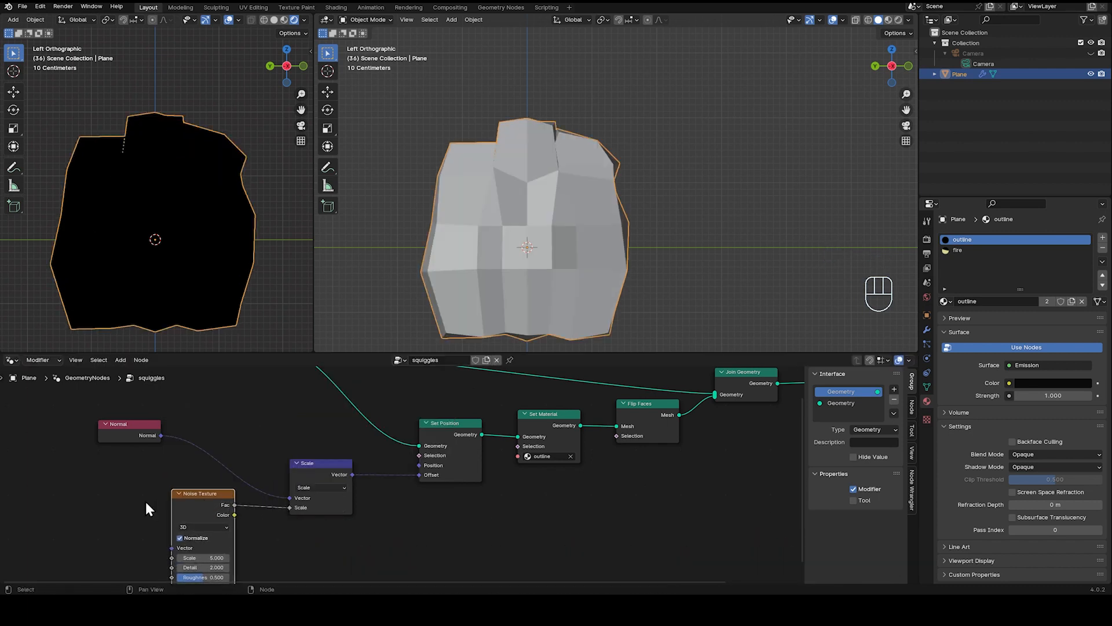
Enable backface culling for the outline material
{"action": "middle_click_drag", "start_coordinate": [126, 508], "coordinate": [231, 452], "text": "shift"}
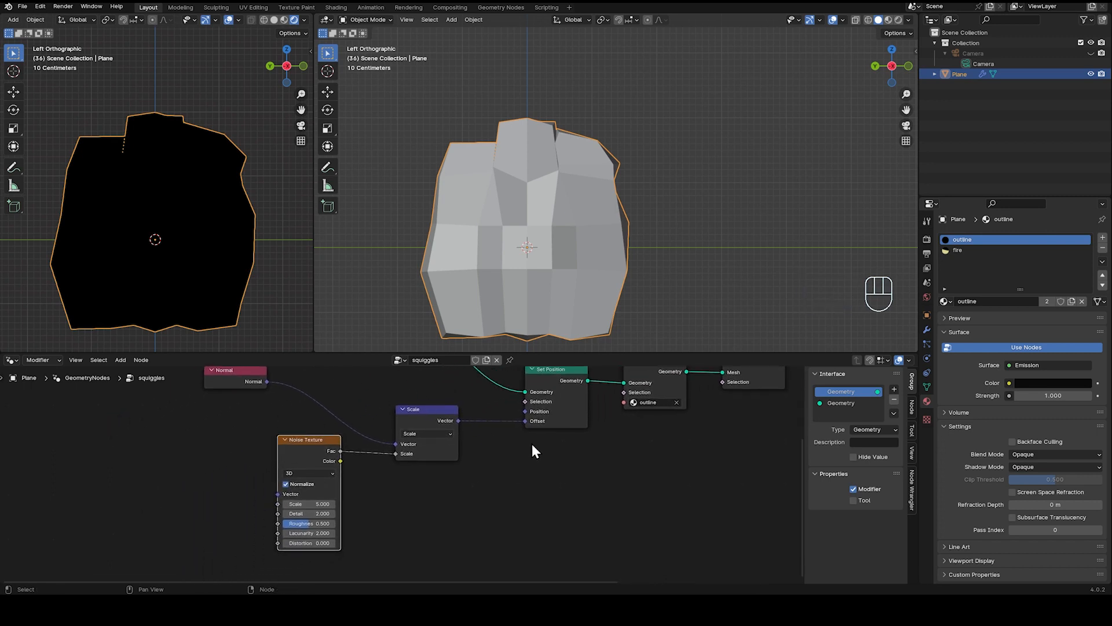
{"action": "middle_click_drag", "start_coordinate": [531, 444], "coordinate": [471, 483], "text": "shift"}
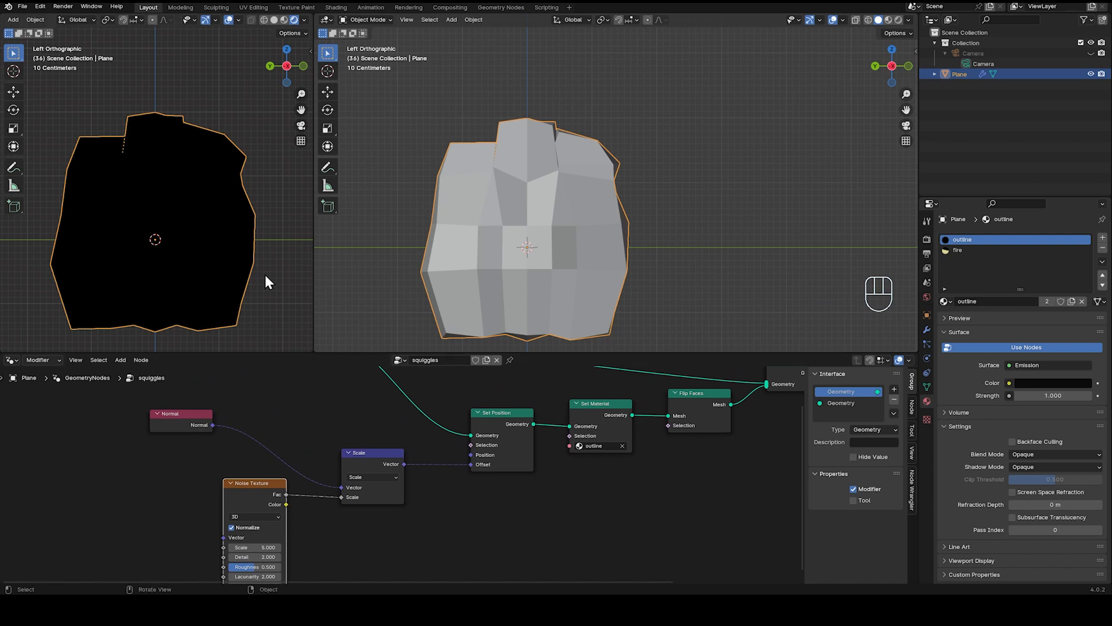
{"action": "left_click", "coordinate": [1014, 441]}
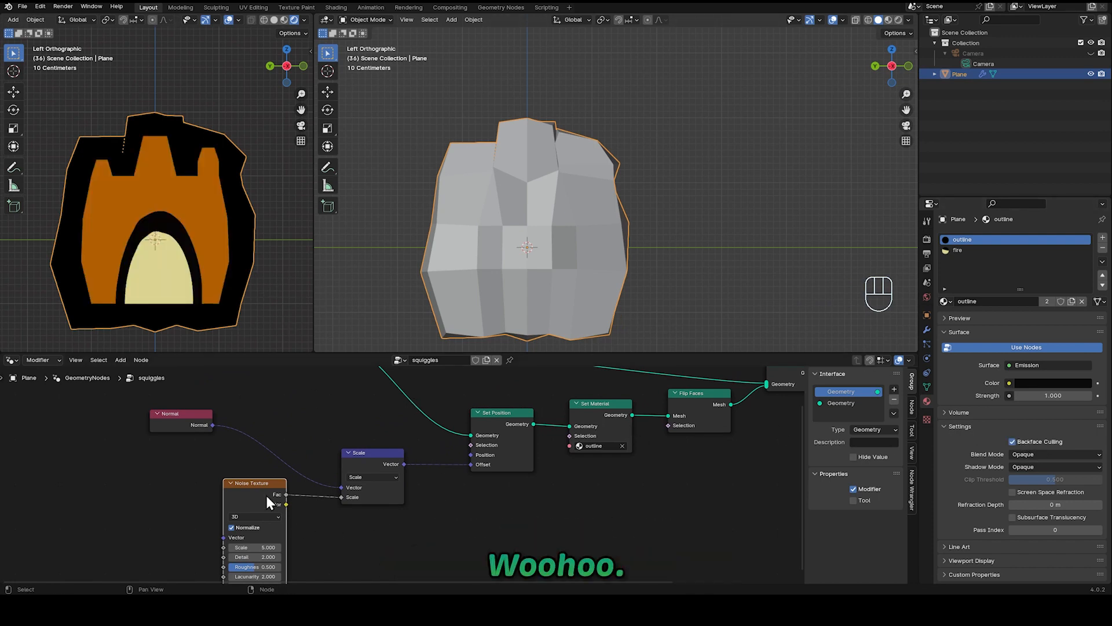
Add a Scene Time node beside the Noise Texture node in the squiggles node tree
{"action": "middle_click_drag", "start_coordinate": [268, 497], "coordinate": [313, 482], "text": "shift"}
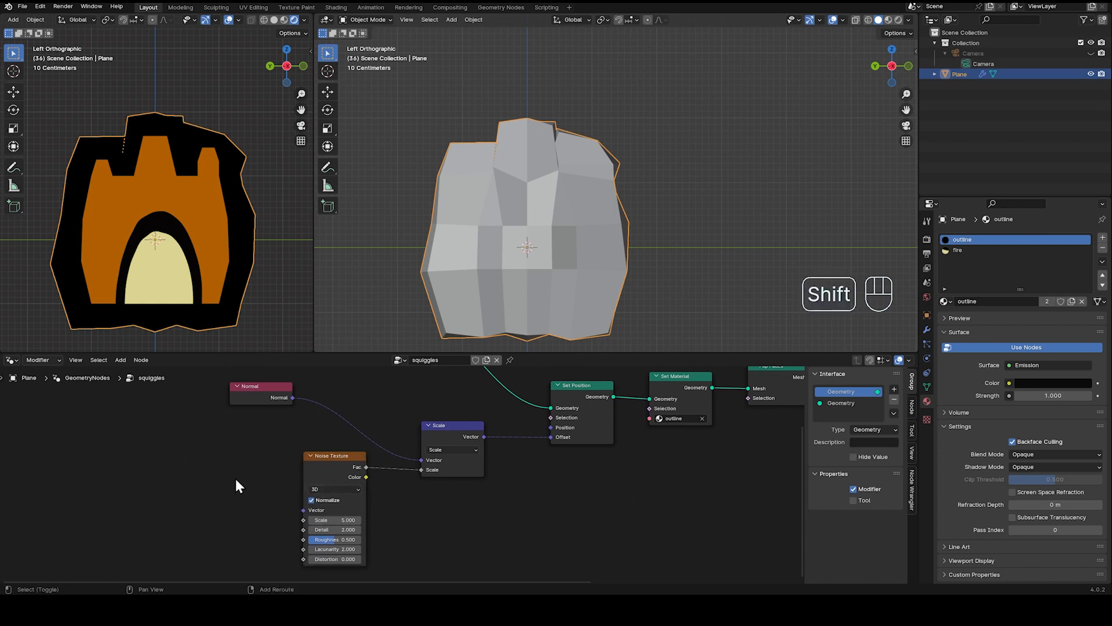
{"action": "key", "text": "shift+a"}
{"action": "type", "text": "sce"}
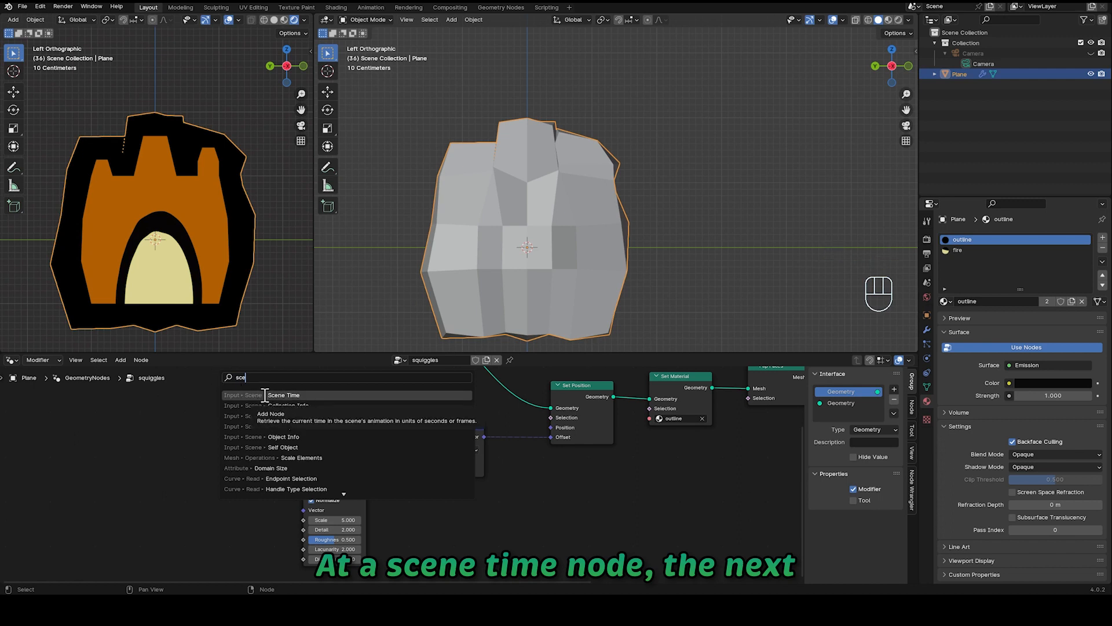
{"action": "left_click", "coordinate": [264, 394]}
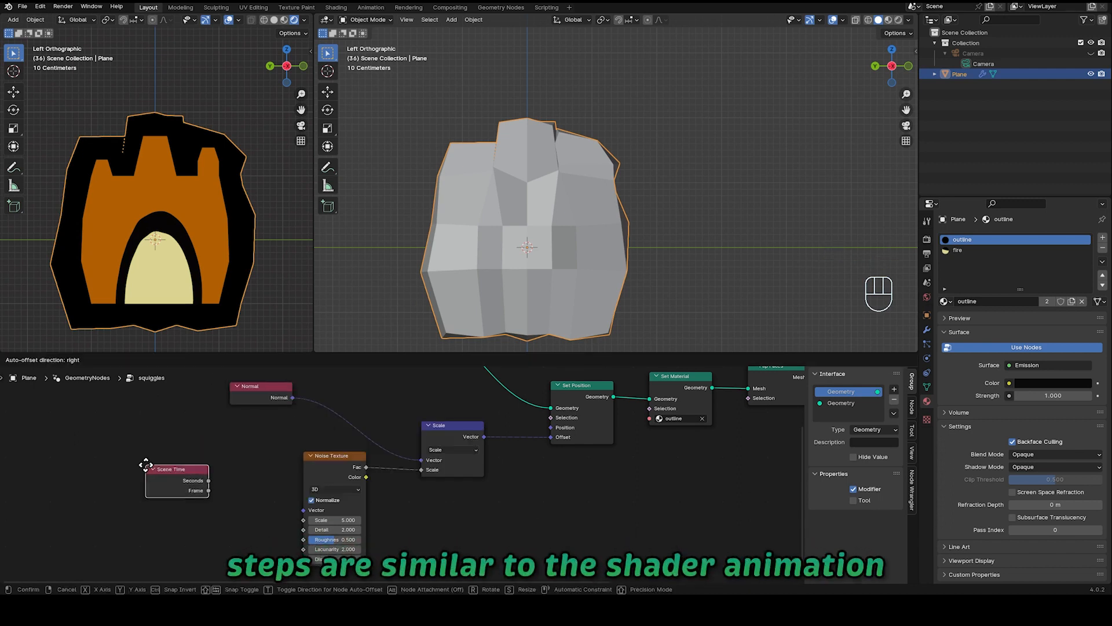
{"action": "left_click", "coordinate": [123, 451]}
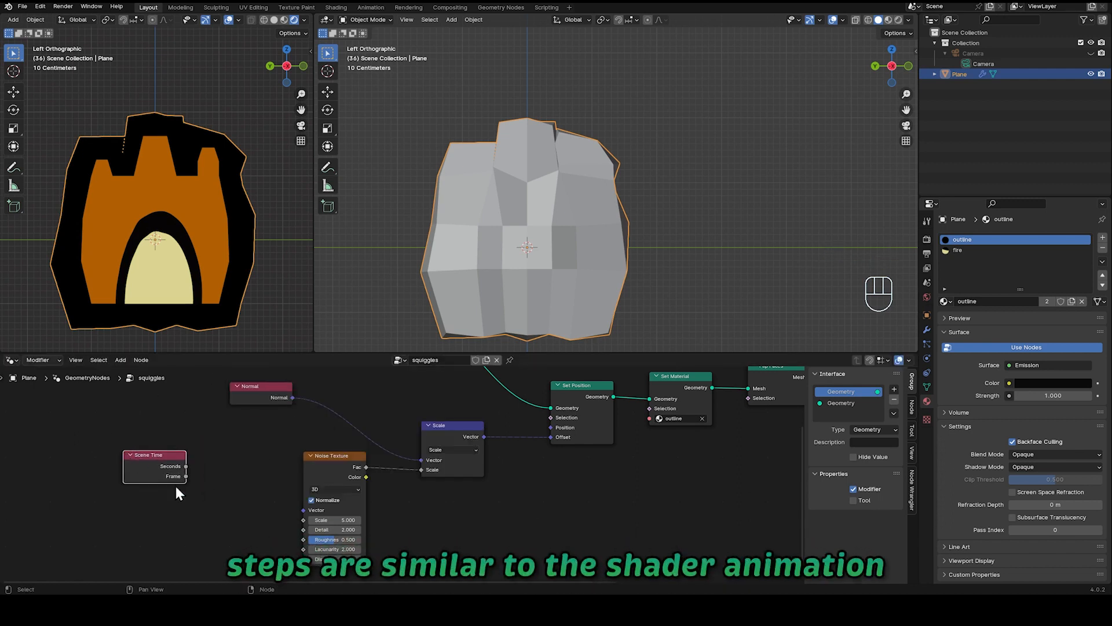
Switch the Noise Texture to 4D and adjust its W value to 1.600
{"action": "left_click", "coordinate": [332, 489]}
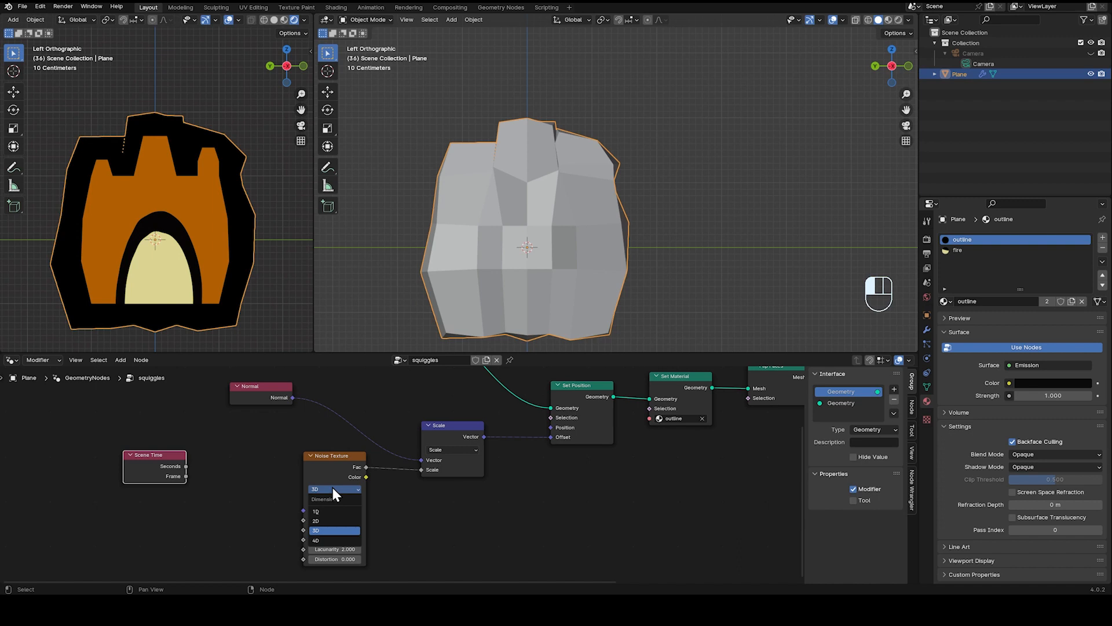
{"action": "left_click", "coordinate": [331, 540]}
{"action": "left_click_drag", "start_coordinate": [333, 520], "coordinate": [382, 520]}
{"action": "left_click", "coordinate": [244, 519]}
Move the Scene Time node farther out and place a Math node set to Multiply between it and the Noise Texture
{"action": "left_click_drag", "start_coordinate": [168, 475], "coordinate": [120, 506]}
{"action": "left_click", "coordinate": [193, 522]}
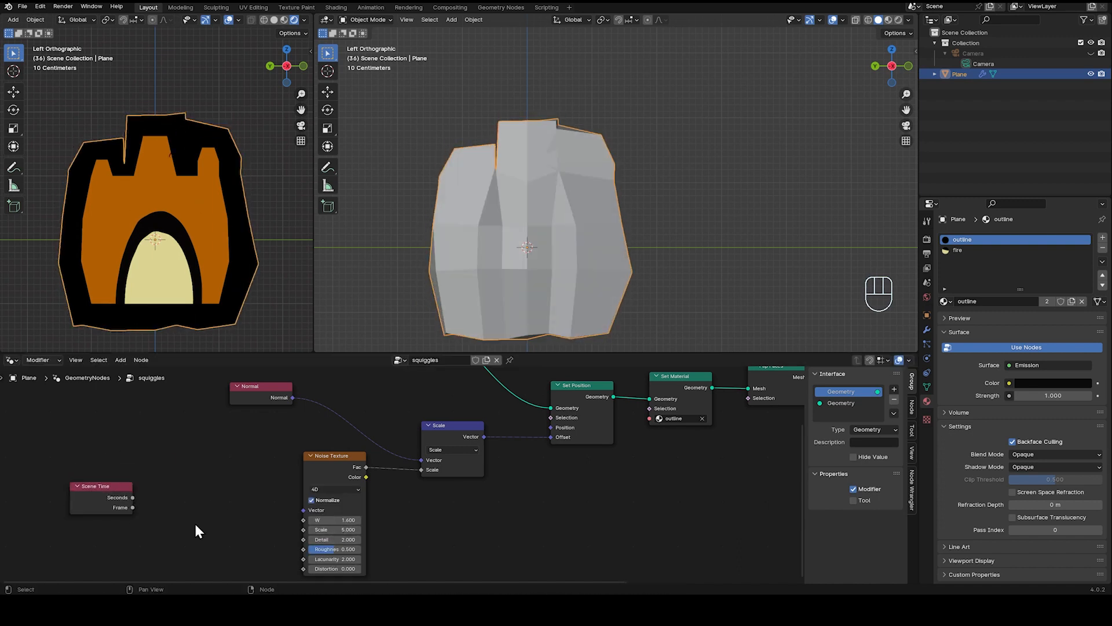
{"action": "middle_click_drag", "start_coordinate": [194, 522], "coordinate": [238, 499]}
{"action": "key", "text": "shift+a"}
{"action": "left_click", "coordinate": [214, 376]}
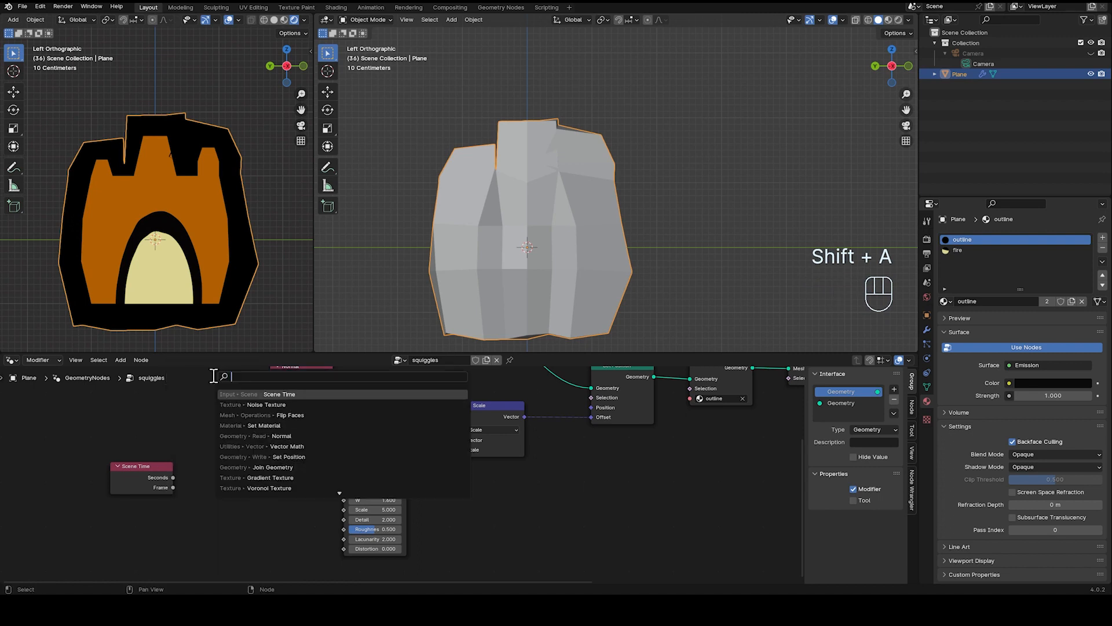
{"action": "type", "text": "math"}
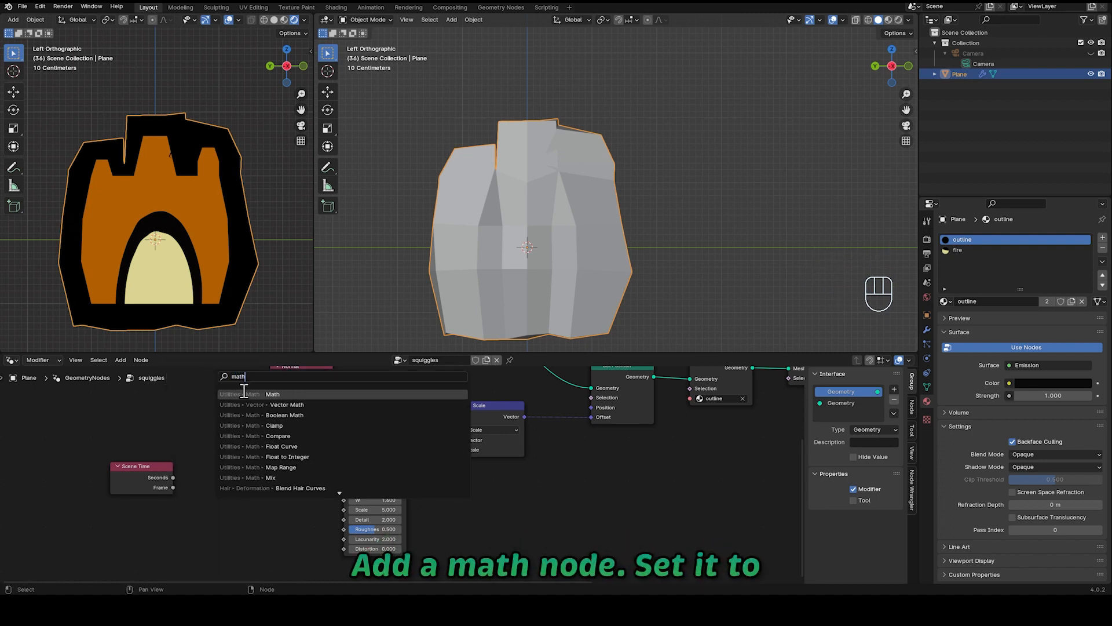
{"action": "key", "text": "Return"}
{"action": "left_click", "coordinate": [217, 452]}
{"action": "left_click", "coordinate": [235, 480]}
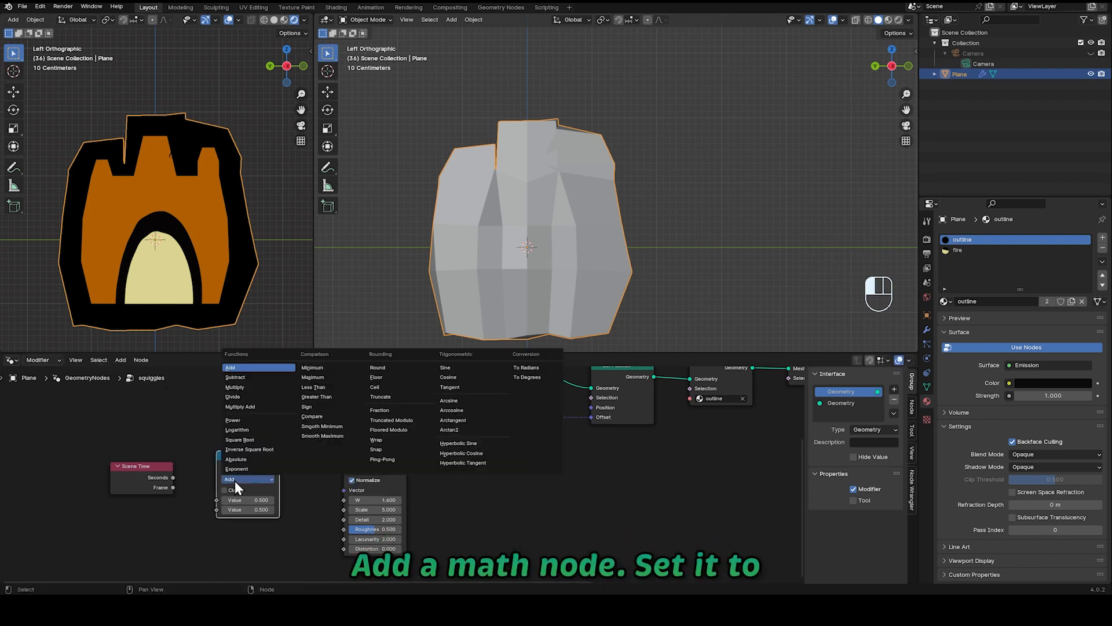
{"action": "left_click", "coordinate": [255, 387]}
Connect Scene Time's Frame output through the Multiply node to the Noise Texture's W input, using a multiplier of 0.1
{"action": "left_click_drag", "start_coordinate": [173, 487], "coordinate": [218, 500]}
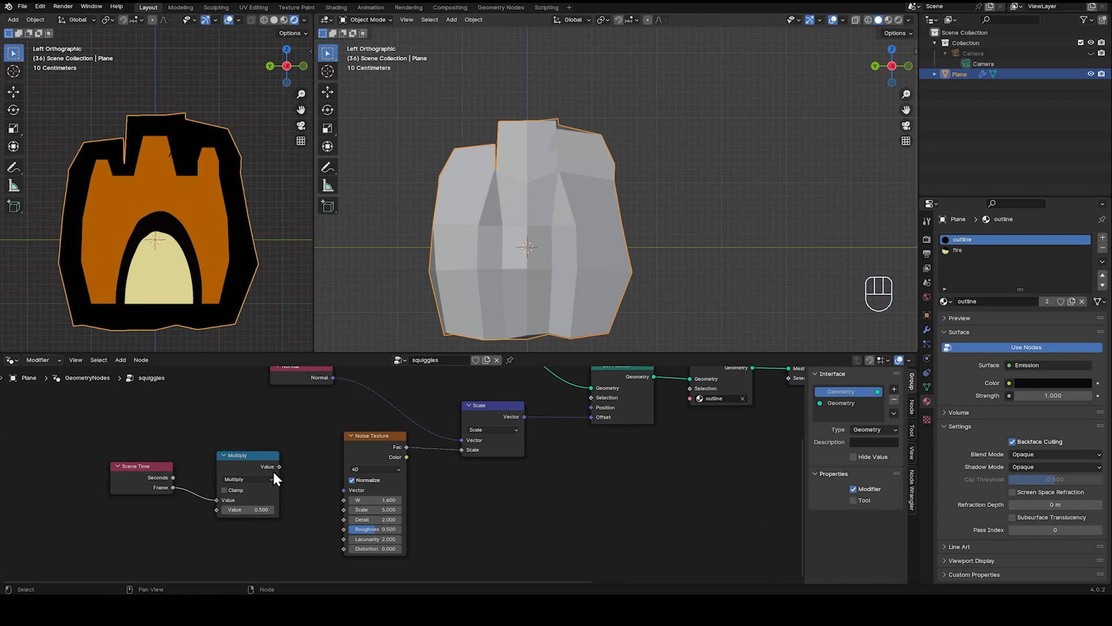
{"action": "left_click_drag", "start_coordinate": [279, 466], "coordinate": [344, 500]}
{"action": "left_click", "coordinate": [246, 510]}
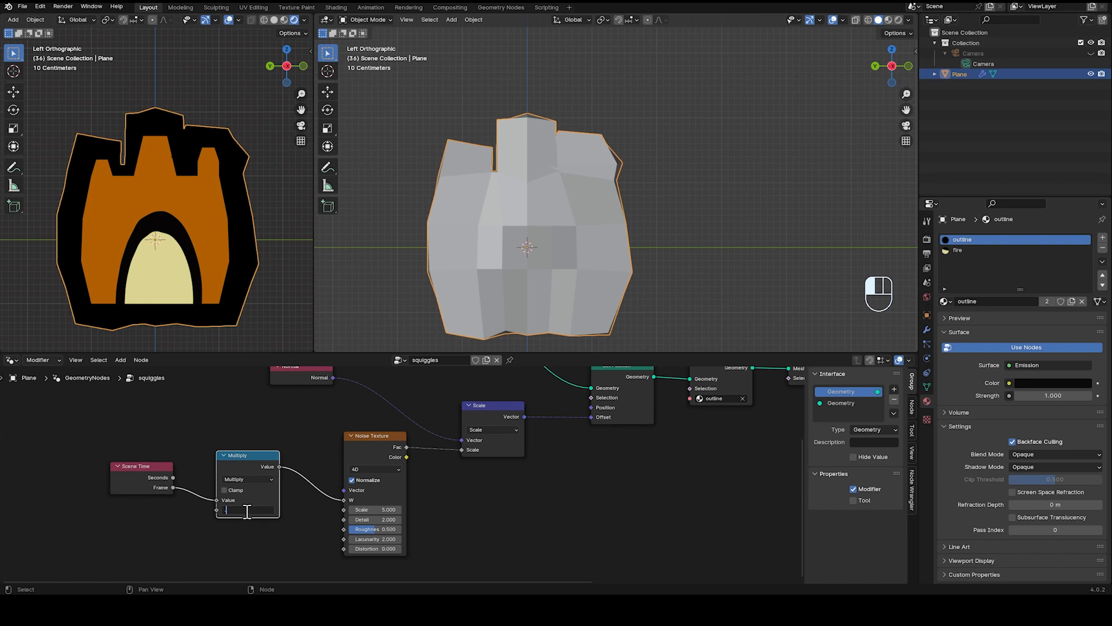
{"action": "type", "text": "0.1"}
{"action": "key", "text": "Return"}
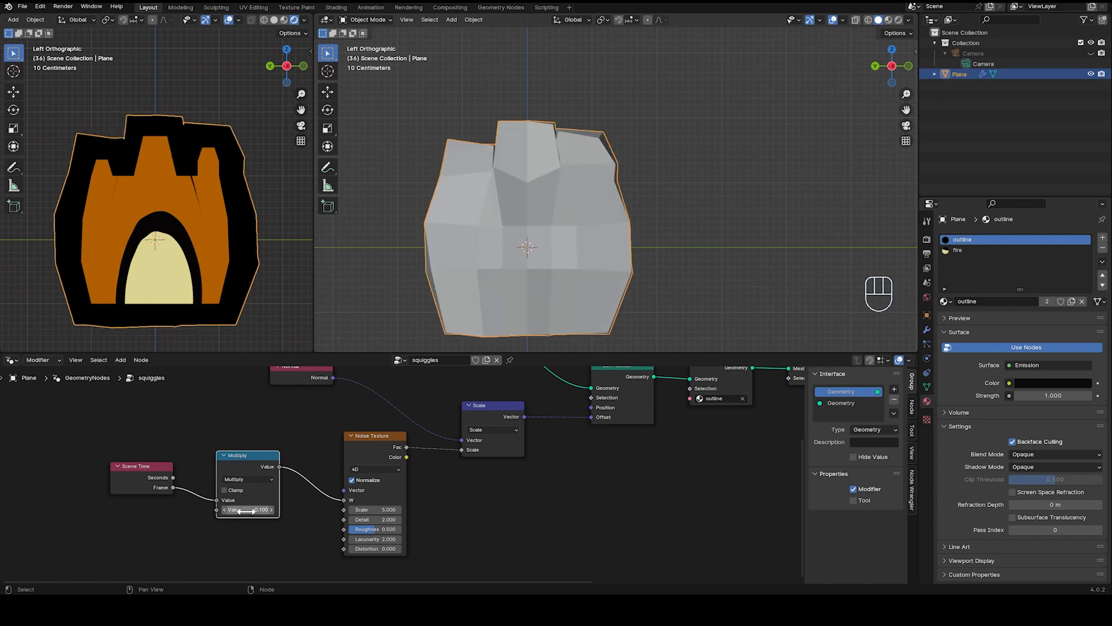
Spread the Scene Time and Multiply nodes away from the Noise Texture and briefly play the animation
{"action": "left_click_drag", "start_coordinate": [245, 456], "coordinate": [233, 469]}
{"action": "left_click_drag", "start_coordinate": [152, 470], "coordinate": [116, 473]}
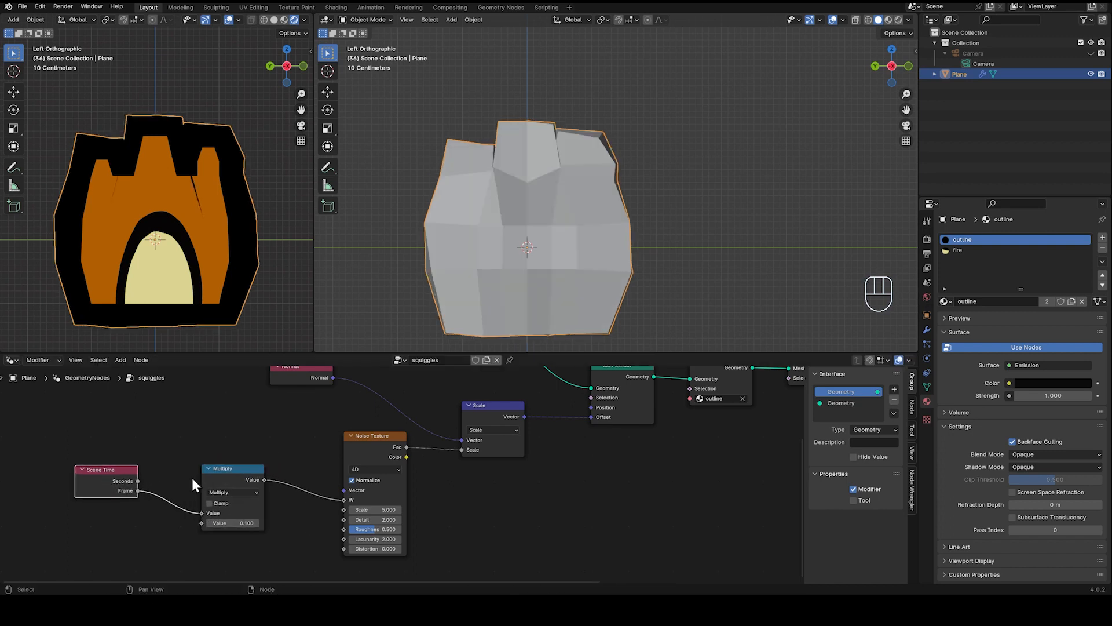
{"action": "left_click_drag", "start_coordinate": [228, 471], "coordinate": [205, 477]}
{"action": "key", "text": "space"}
{"action": "key", "text": "space"}
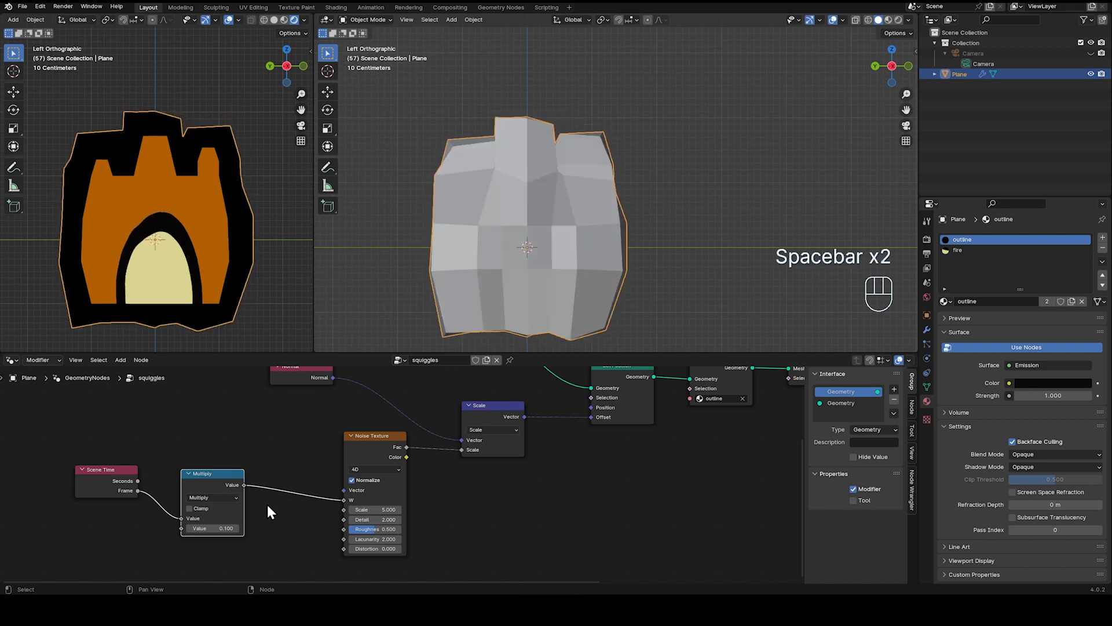
Make room and insert a Math node set to Snap between Multiply and the Noise Texture, and preview the animation
{"action": "left_click_drag", "start_coordinate": [359, 436], "coordinate": [343, 448]}
{"action": "left_click_drag", "start_coordinate": [234, 482], "coordinate": [210, 481]}
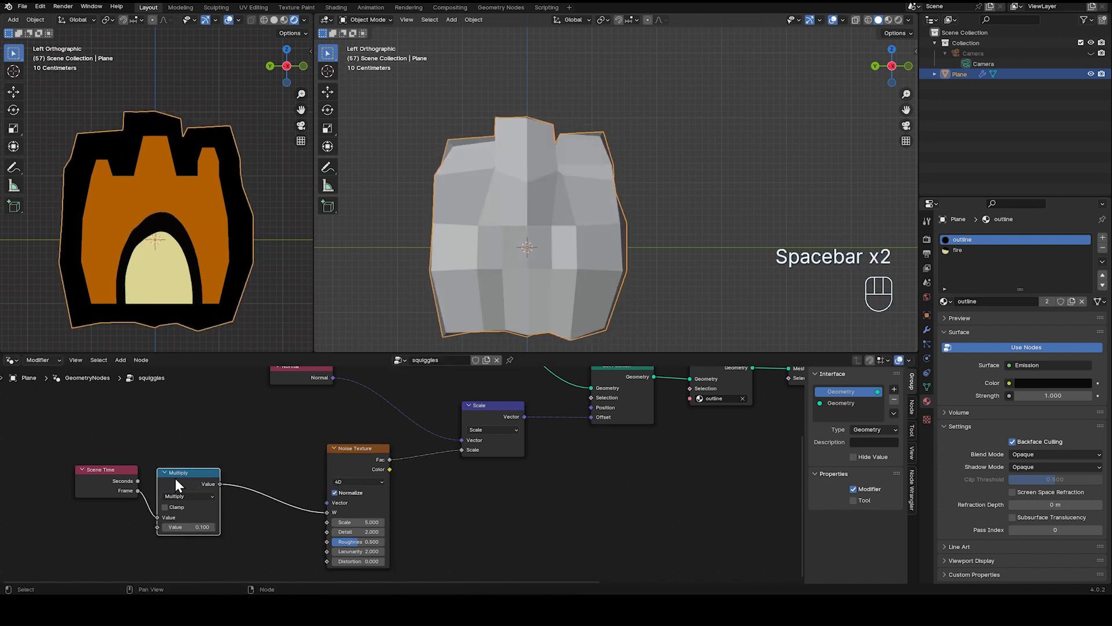
{"action": "left_click_drag", "start_coordinate": [93, 477], "coordinate": [62, 483]}
{"action": "key", "text": "shift+a"}
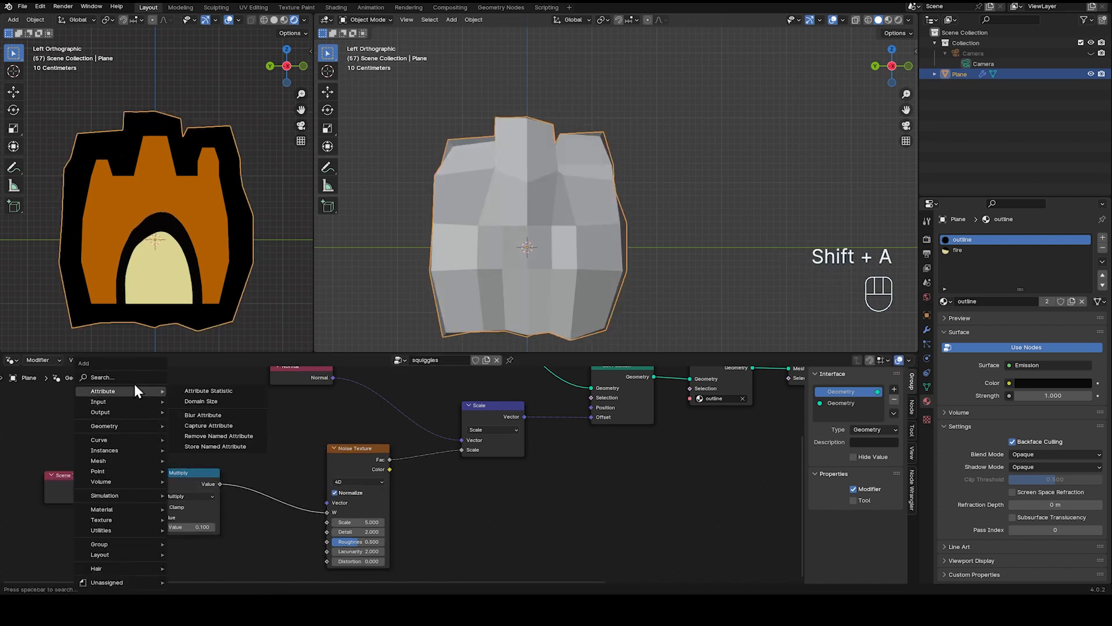
{"action": "left_click", "coordinate": [131, 378]}
{"action": "left_click", "coordinate": [190, 397]}
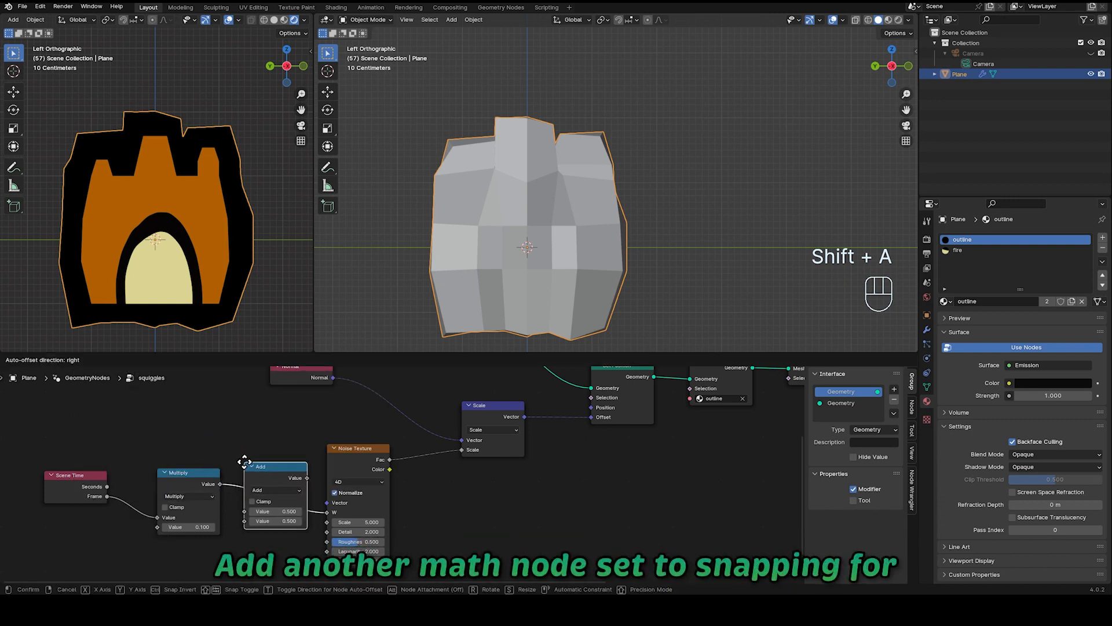
{"action": "left_click", "coordinate": [281, 490]}
{"action": "left_click", "coordinate": [284, 488]}
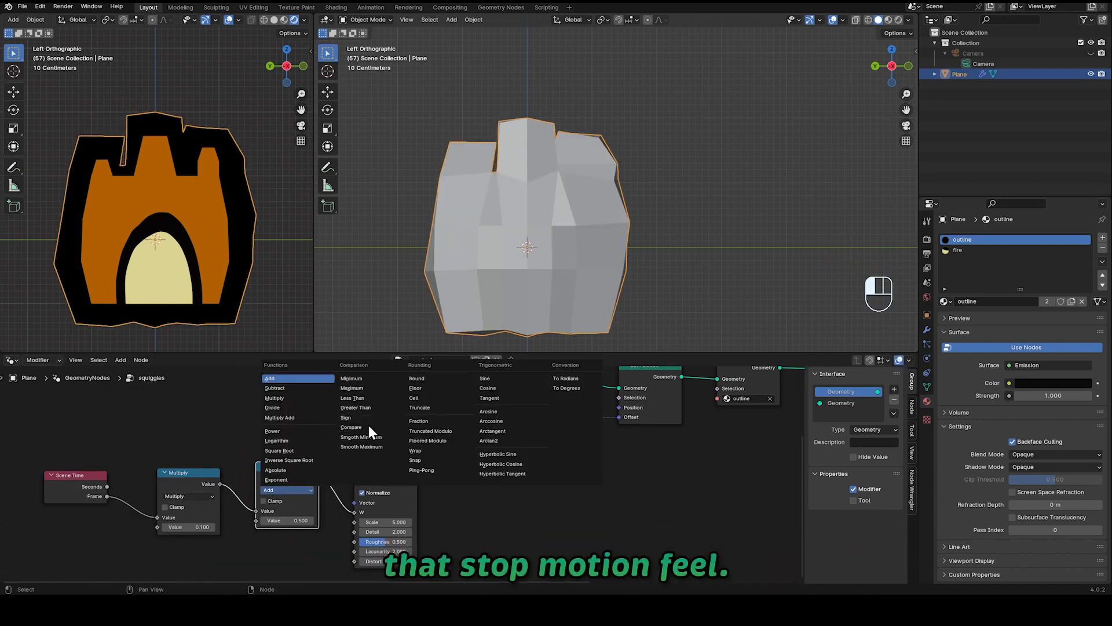
{"action": "left_click", "coordinate": [415, 460]}
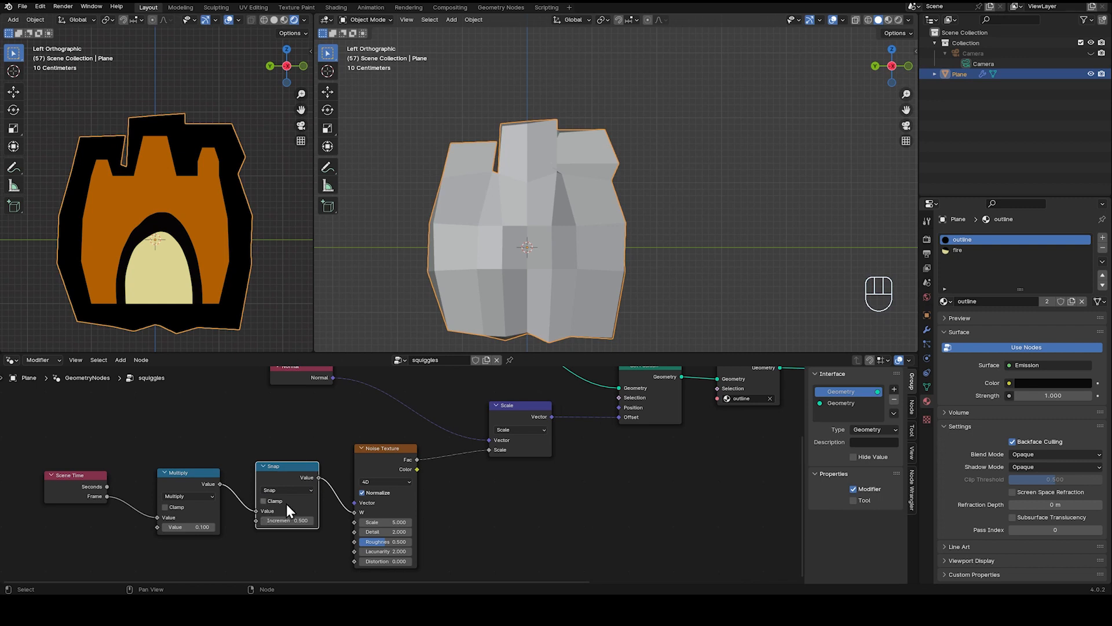
{"action": "key", "text": "space"}
{"action": "key", "text": "space"}
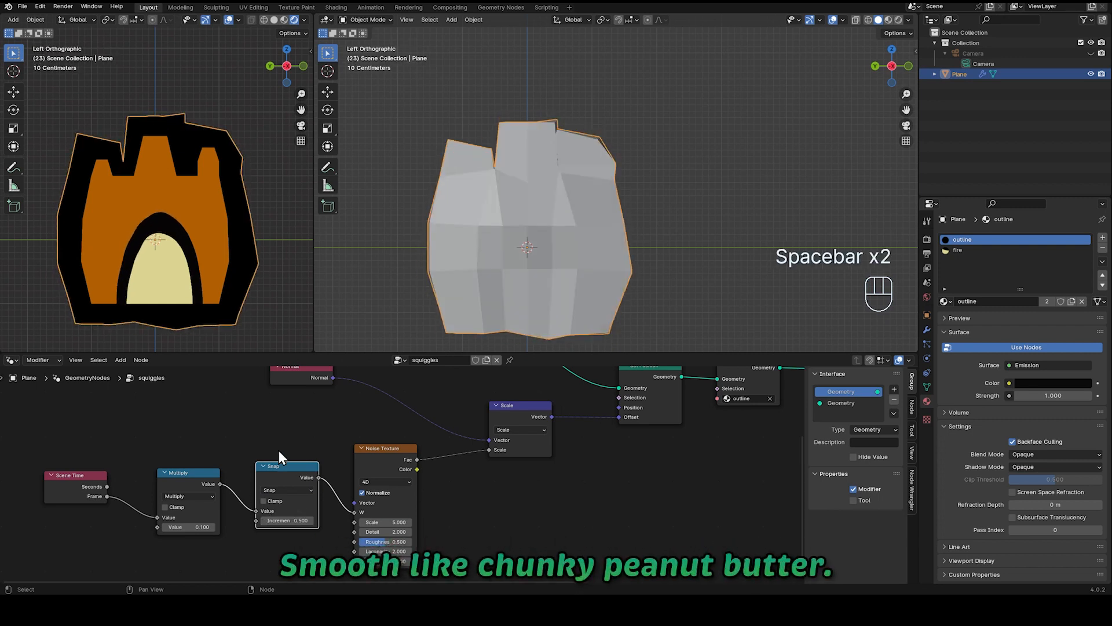
Shift the Noise Texture, Snap and Multiply nodes away from the Scale node to free up space
{"action": "left_click_drag", "start_coordinate": [386, 462], "coordinate": [377, 470]}
{"action": "left_click_drag", "start_coordinate": [294, 470], "coordinate": [275, 484]}
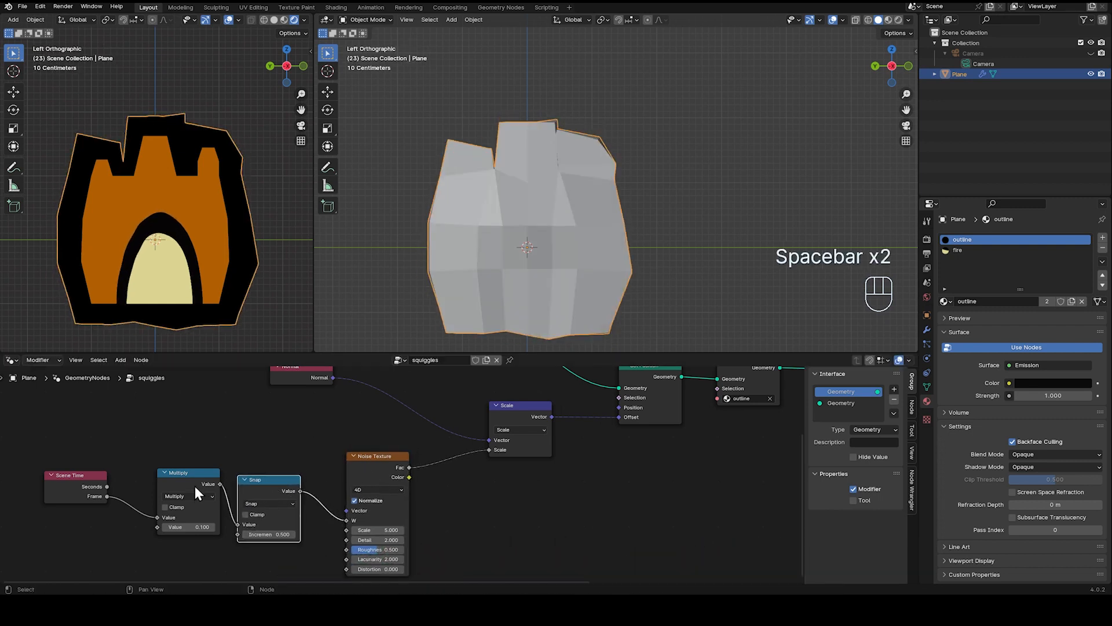
{"action": "left_click_drag", "start_coordinate": [195, 492], "coordinate": [178, 504]}
{"action": "left_click_drag", "start_coordinate": [373, 463], "coordinate": [361, 468]}
Insert a Map Range node between the Noise Texture and Scale, with From Min 0.590, From Max 1.100, To Min -0.010 and To Max 0.560
{"action": "key", "text": "shift+a"}
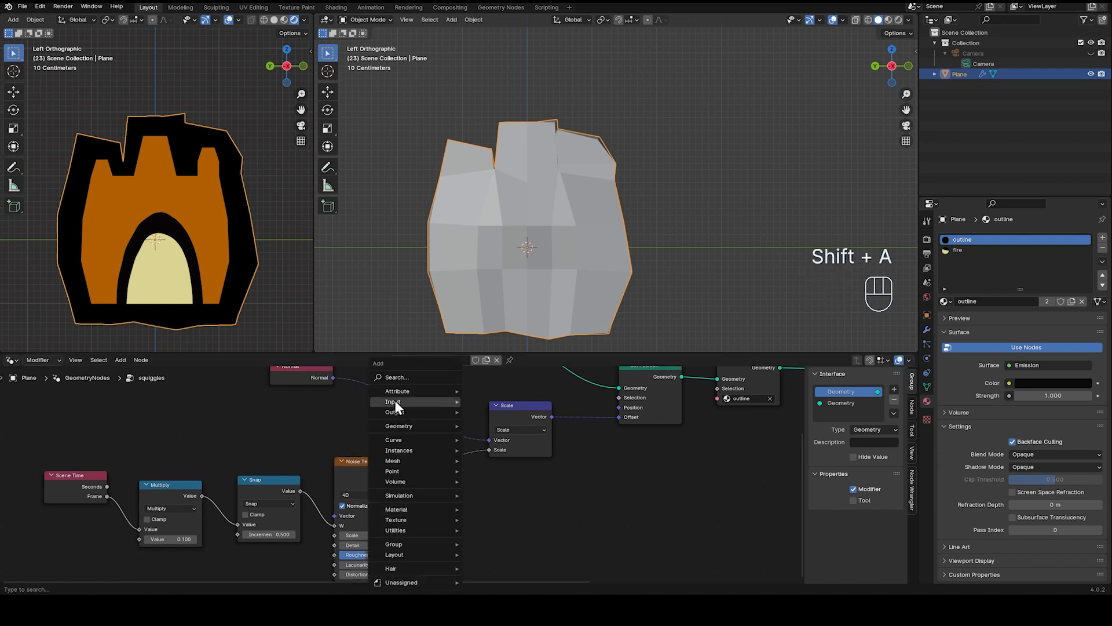
{"action": "left_click", "coordinate": [393, 377]}
{"action": "type", "text": "map"}
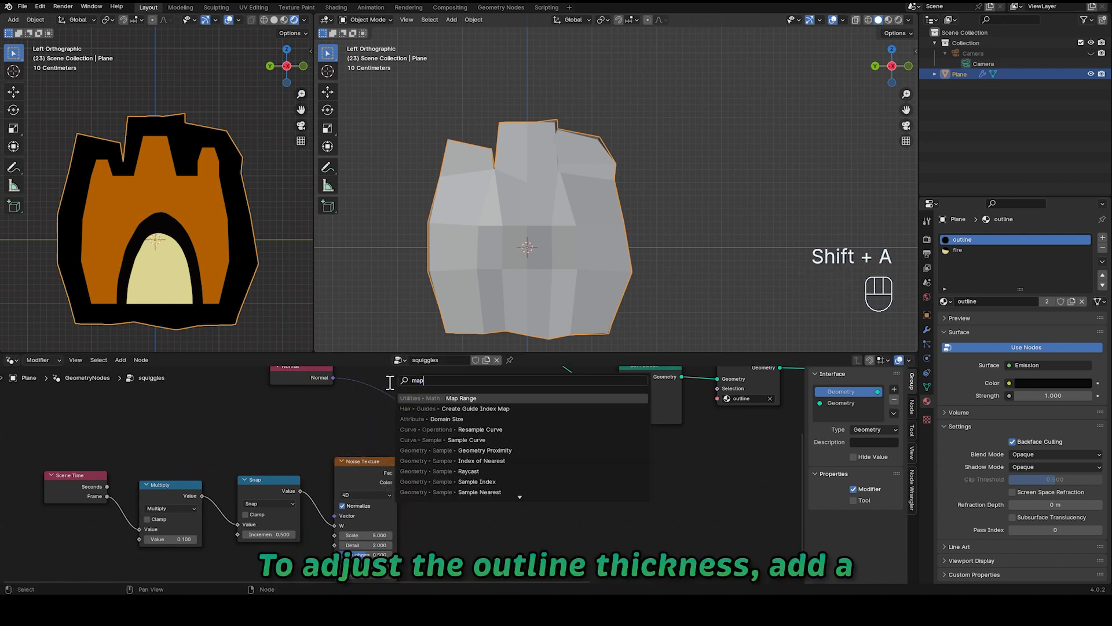
{"action": "left_click", "coordinate": [416, 399]}
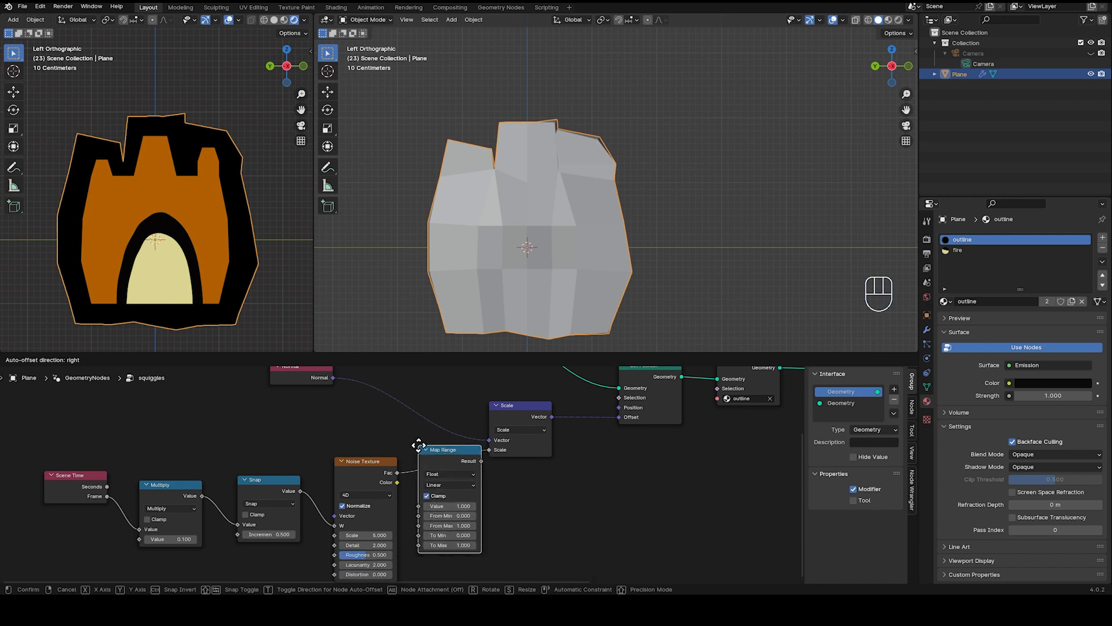
{"action": "left_click", "coordinate": [426, 455]}
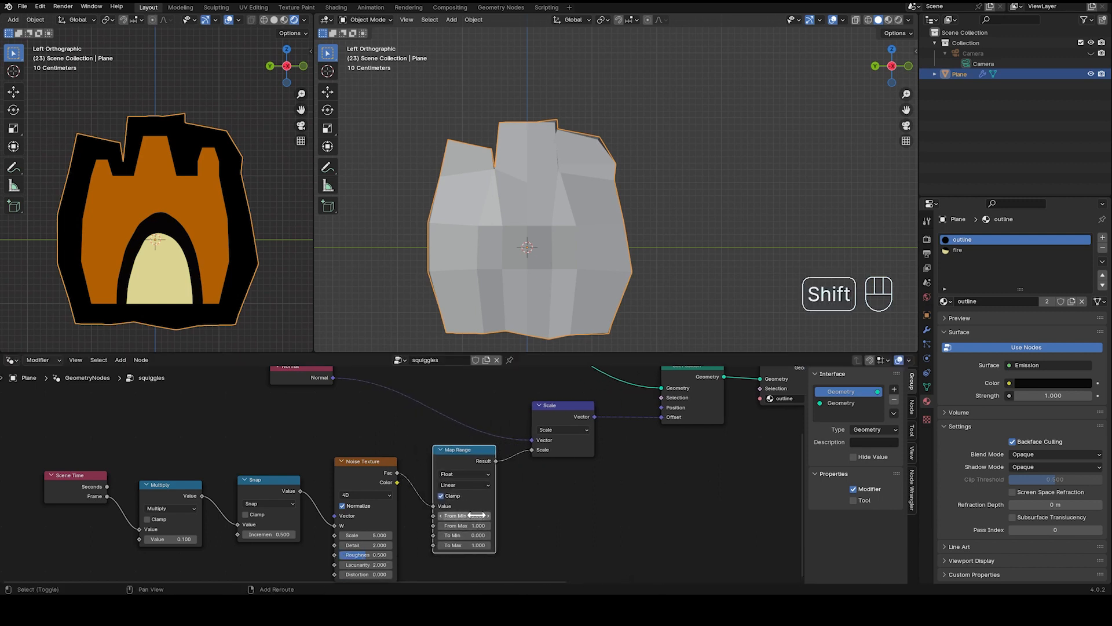
{"action": "left_click_drag", "start_coordinate": [464, 516], "coordinate": [440, 545], "text": "shift"}
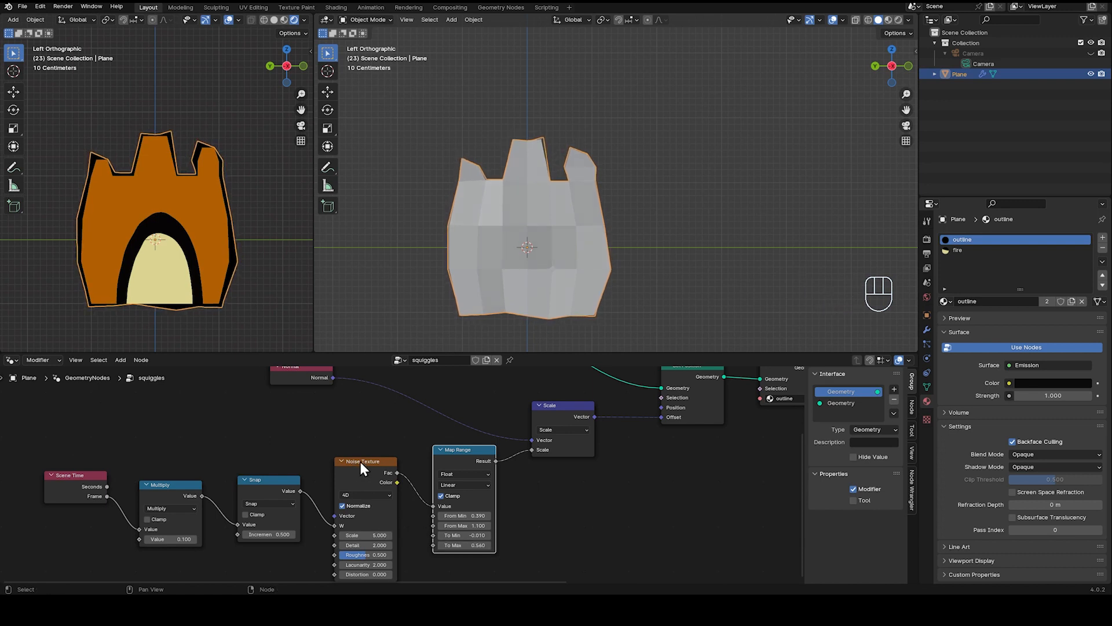
Move the Snap, Multiply and Scene Time nodes away from the Noise Texture and add a Position node above them
{"action": "left_click_drag", "start_coordinate": [275, 485], "coordinate": [267, 486]}
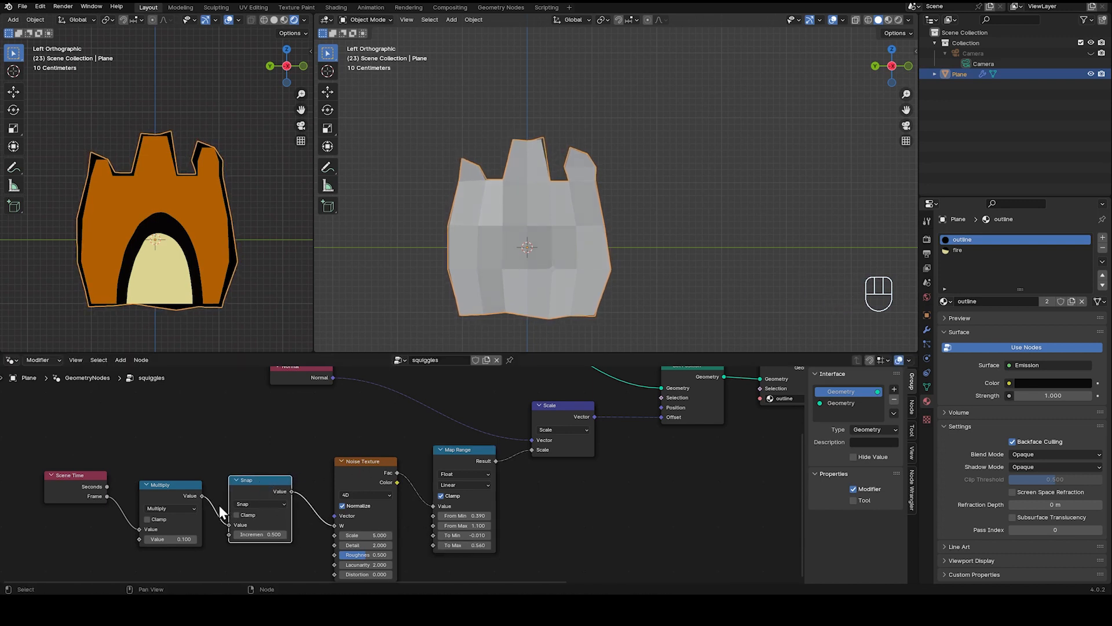
{"action": "left_click_drag", "start_coordinate": [175, 486], "coordinate": [145, 500]}
{"action": "left_click_drag", "start_coordinate": [82, 480], "coordinate": [34, 495]}
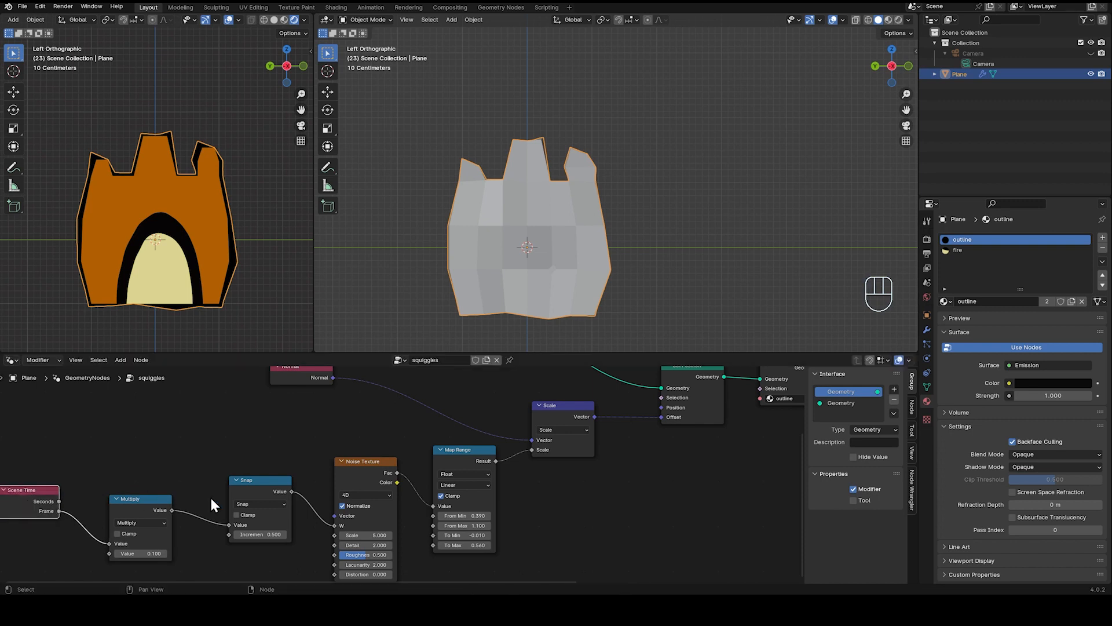
{"action": "left_click_drag", "start_coordinate": [256, 486], "coordinate": [225, 494]}
{"action": "key", "text": "shift+a"}
{"action": "left_click", "coordinate": [219, 379]}
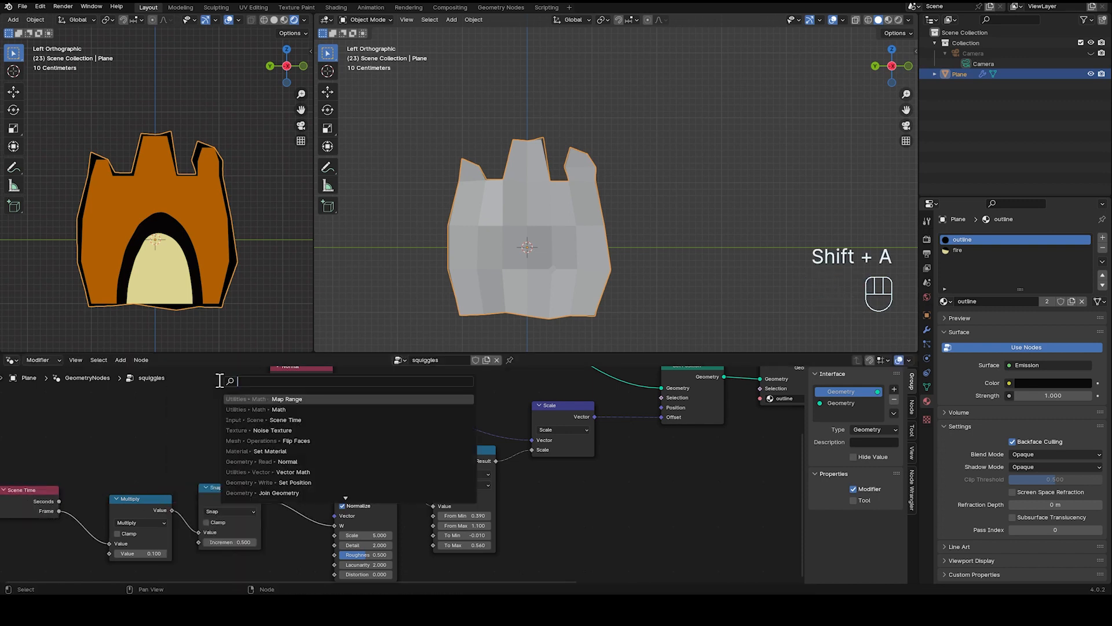
{"action": "type", "text": "position"}
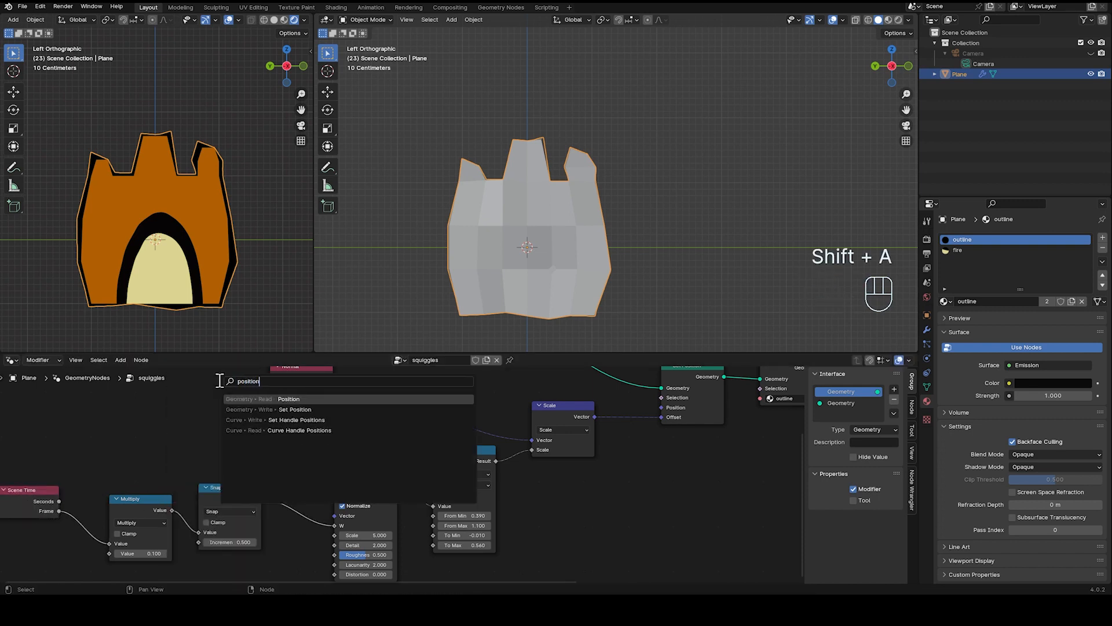
{"action": "key", "text": "Return"}
{"action": "left_click", "coordinate": [210, 433]}
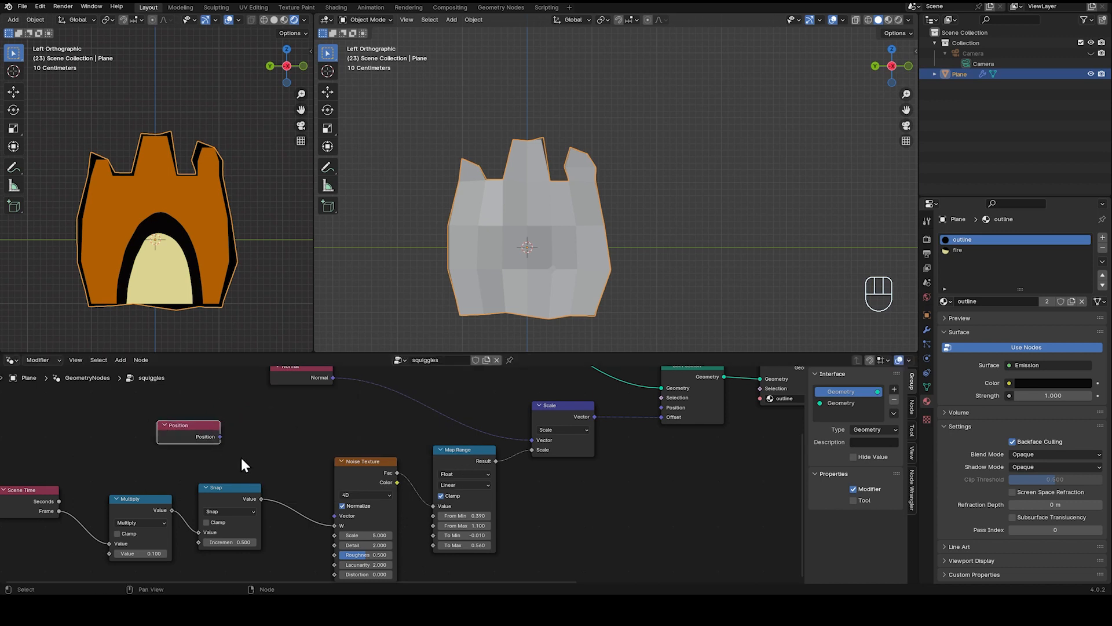
Insert a Vector Math Add node between Snap and the Noise Texture and connect the Position output to its first vector input
{"action": "key", "text": "shift+a"}
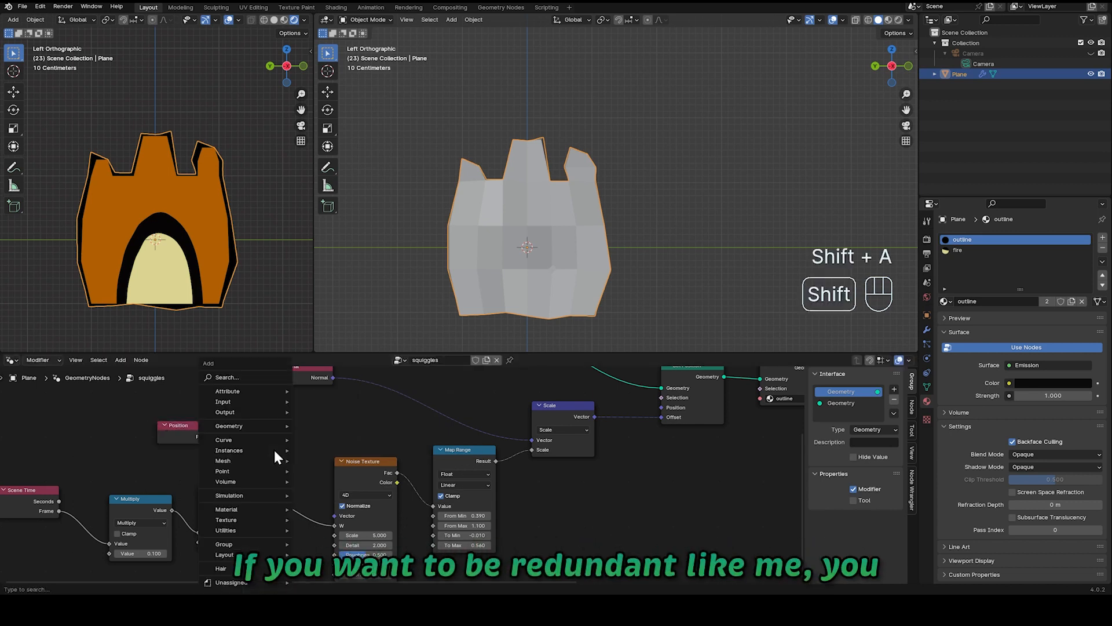
{"action": "left_click", "coordinate": [253, 379]}
{"action": "type", "text": "ve"}
{"action": "left_click", "coordinate": [303, 417]}
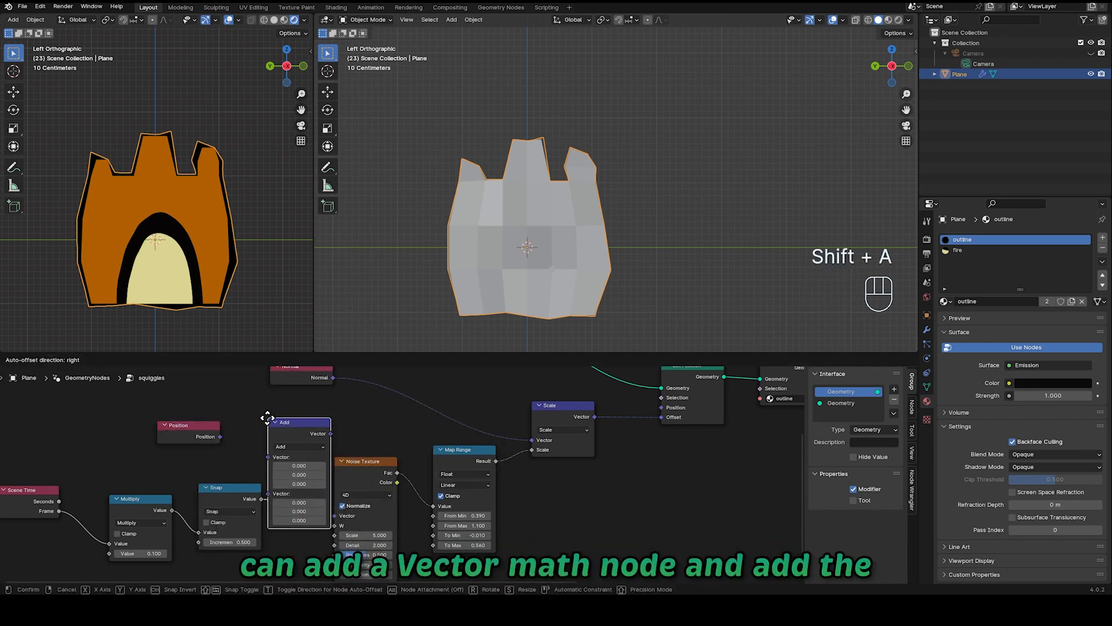
{"action": "left_click", "coordinate": [262, 390]}
{"action": "left_click_drag", "start_coordinate": [298, 429], "coordinate": [298, 467]}
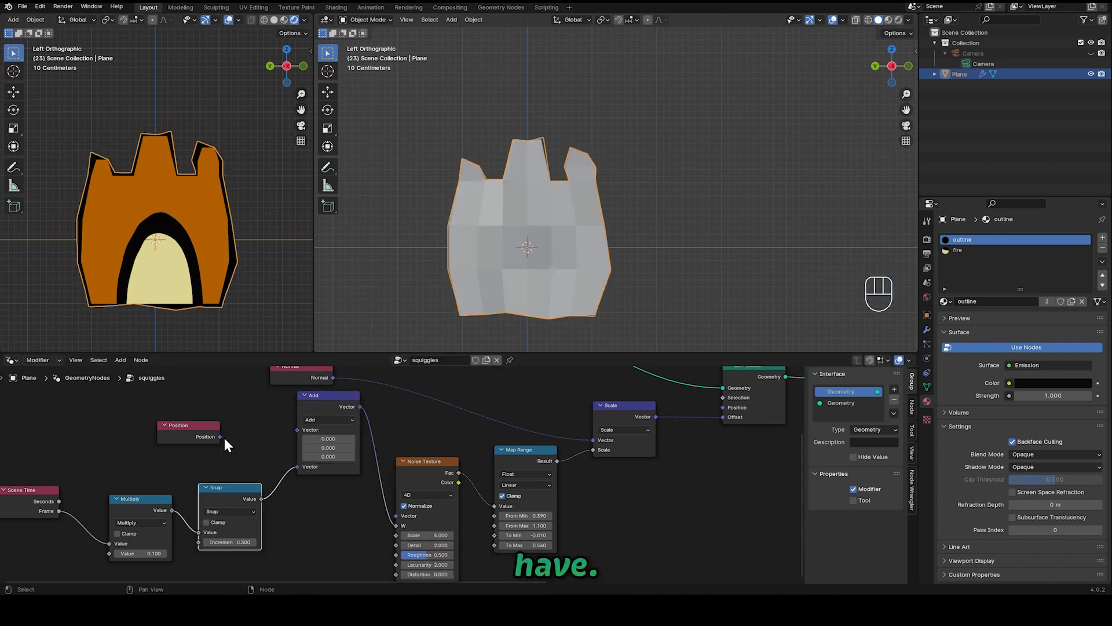
{"action": "left_click_drag", "start_coordinate": [221, 437], "coordinate": [318, 420]}
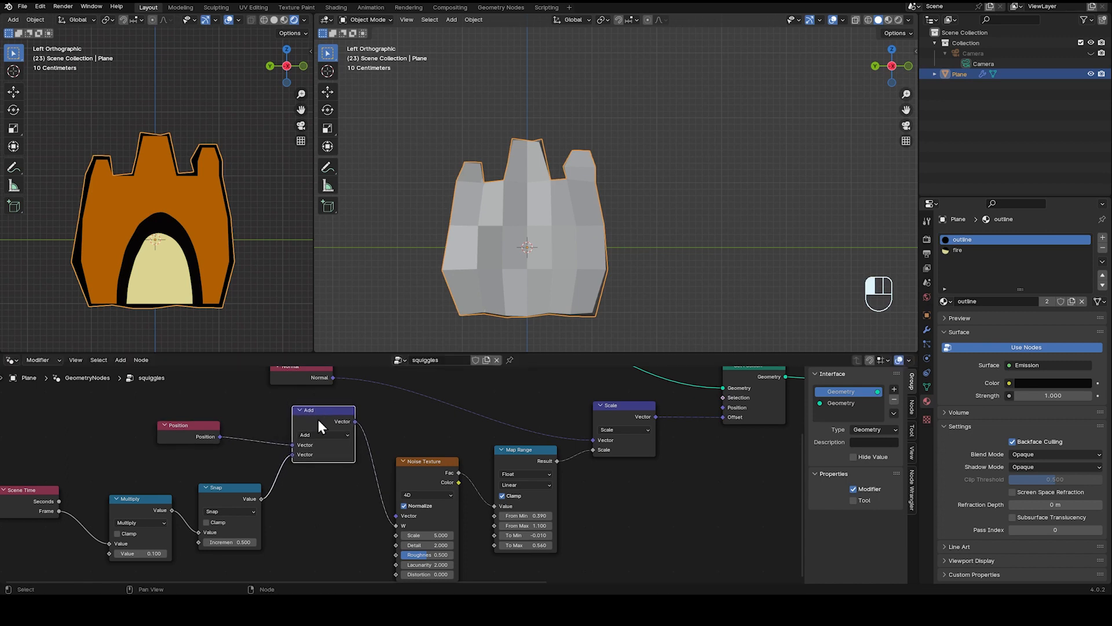
Play back the animation to check how the vector Add node affects the flame's outline
{"action": "key", "text": "space"}
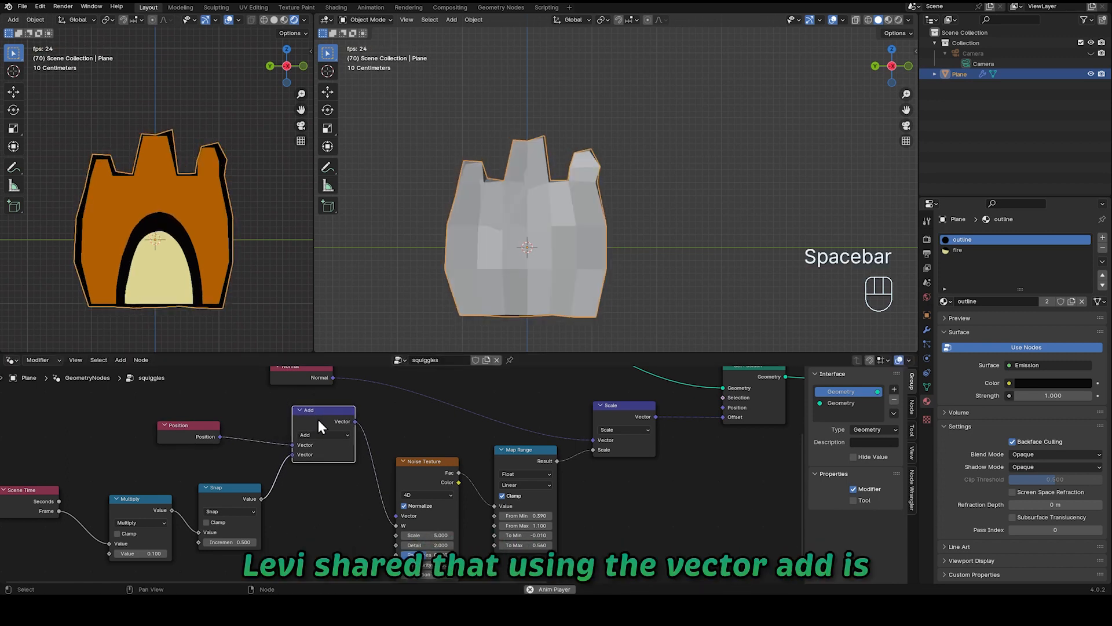
{"action": "key", "text": "space"}
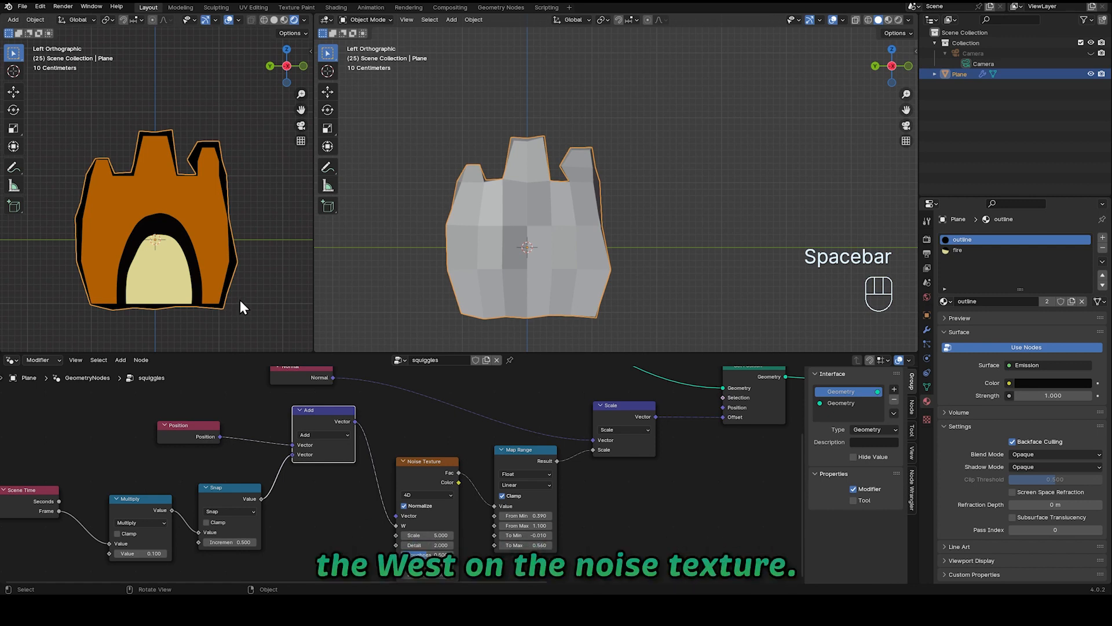
{"action": "scroll", "coordinate": [239, 297], "scroll_direction": "down", "scroll_amount": 1}
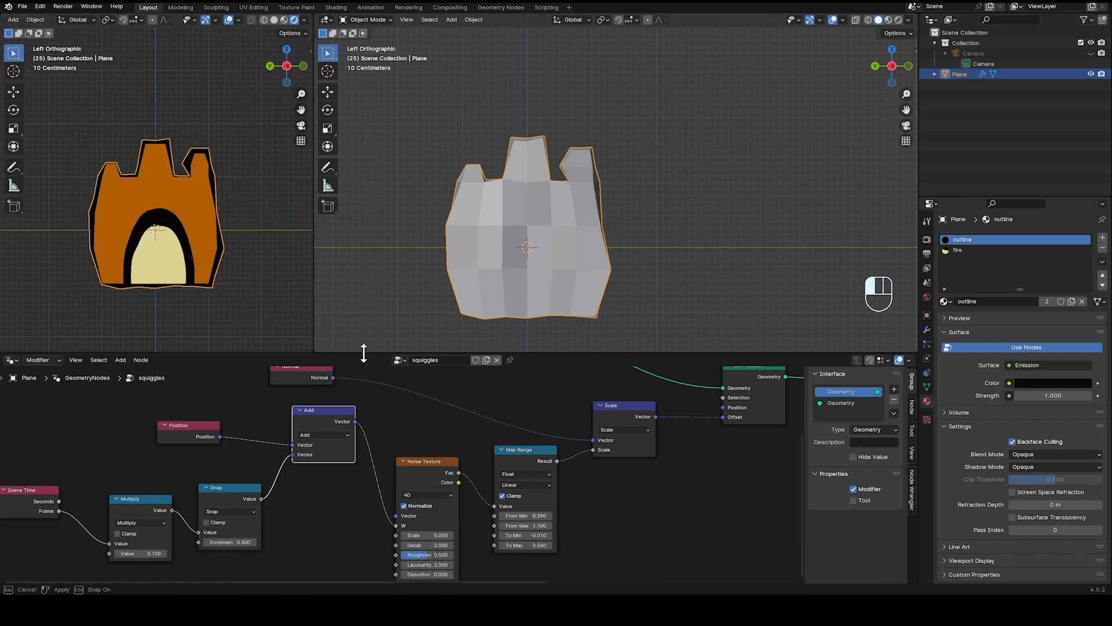
Change the node editor area to a Timeline, scrub towards the start of the frame range and preview the flame animation
{"action": "left_click_drag", "start_coordinate": [364, 351], "coordinate": [364, 356]}
{"action": "left_click", "coordinate": [9, 367]}
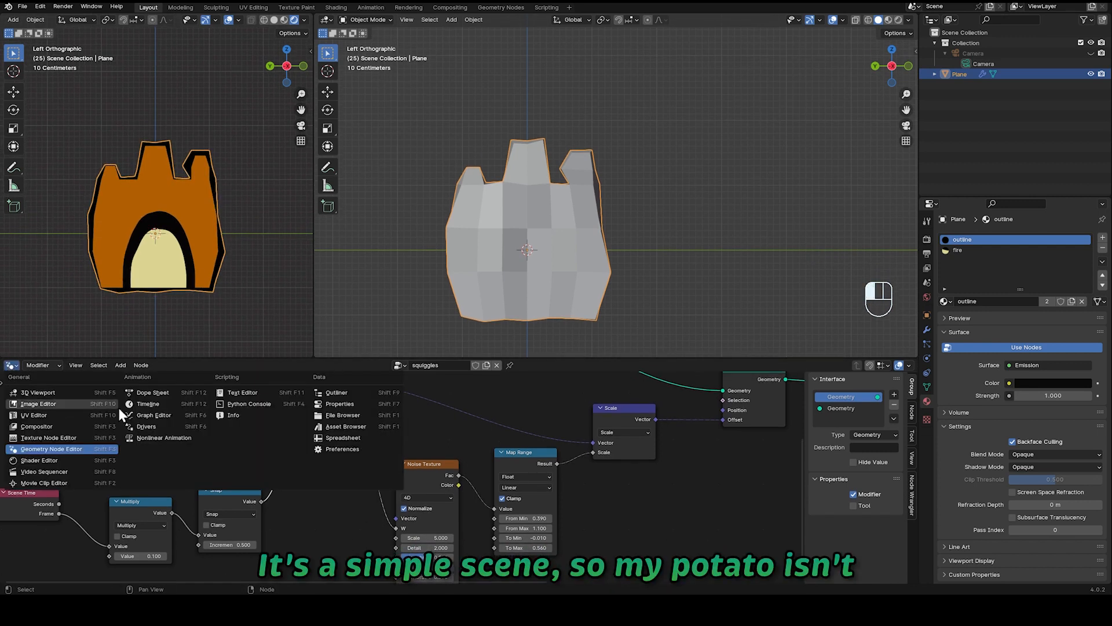
{"action": "left_click", "coordinate": [173, 405]}
{"action": "left_click_drag", "start_coordinate": [194, 387], "coordinate": [170, 383]}
{"action": "key", "text": "space"}
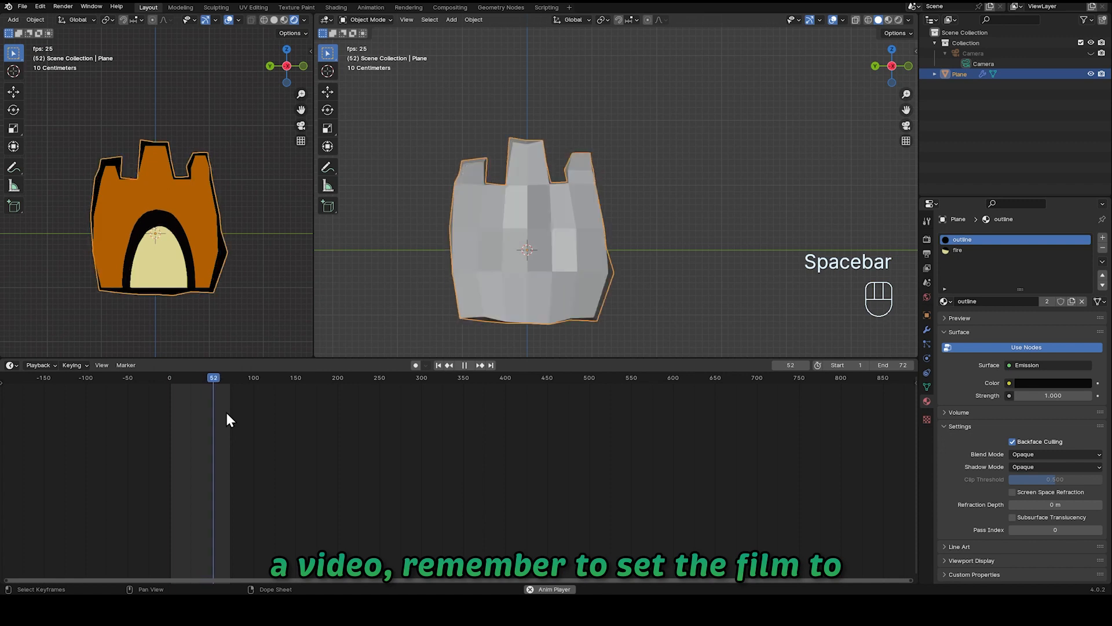
{"action": "key", "text": "space"}
In Edit Mode with X-ray enabled, extrude the top of the flame's left spike upwards and scale the new tip to 0.420
{"action": "key", "text": "Tab"}
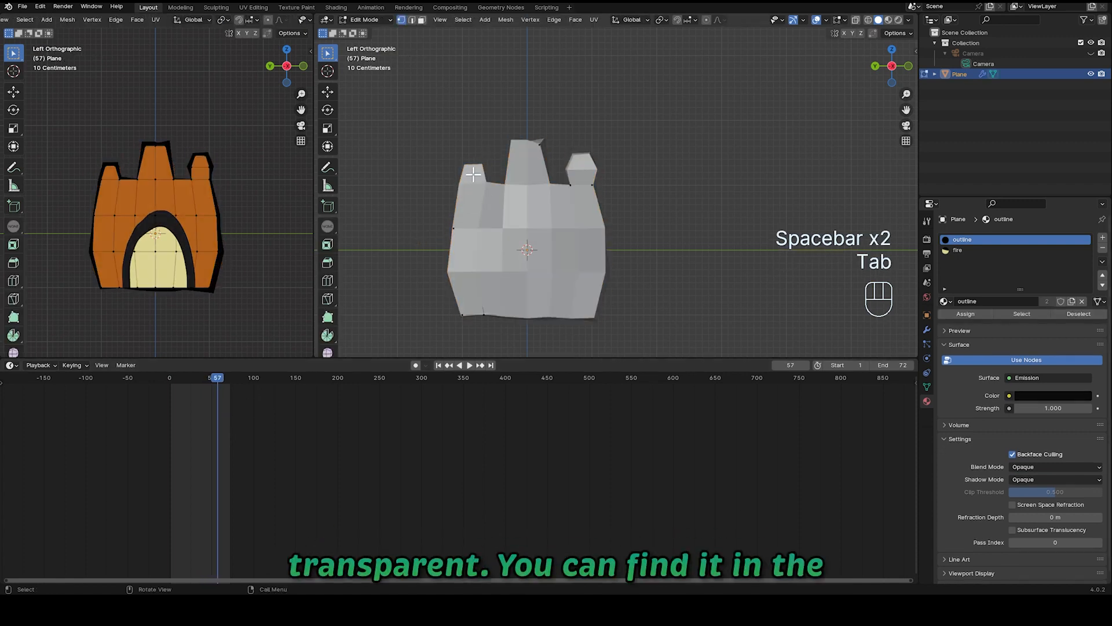
{"action": "key", "text": "alt+z"}
{"action": "left_click_drag", "start_coordinate": [452, 157], "coordinate": [495, 174]}
{"action": "key", "text": "e"}
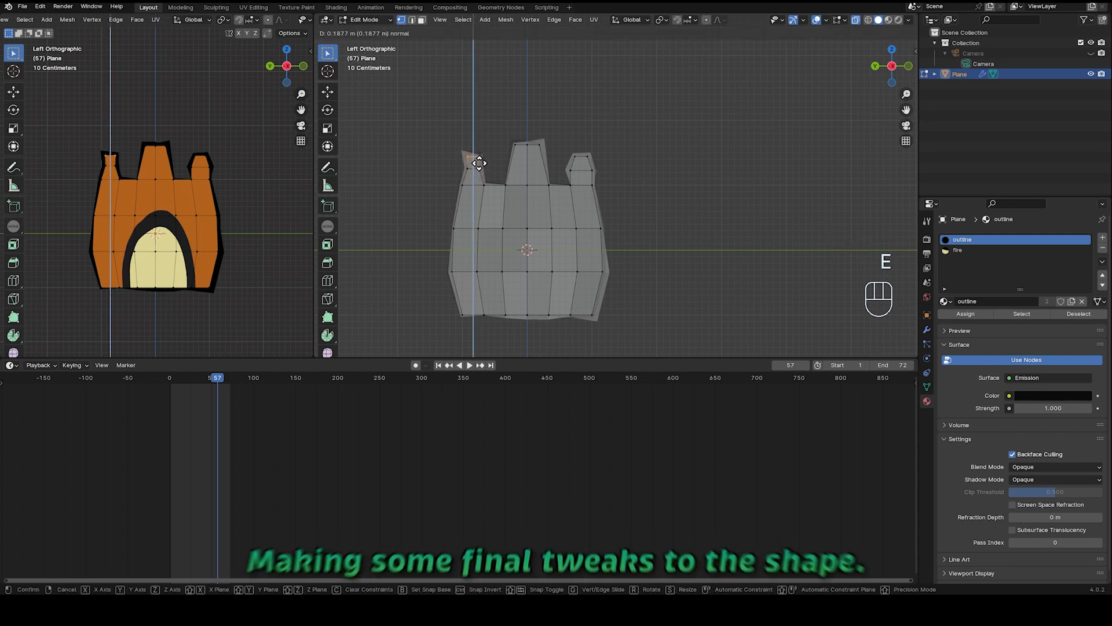
{"action": "left_click", "coordinate": [472, 157]}
{"action": "key", "text": "s"}
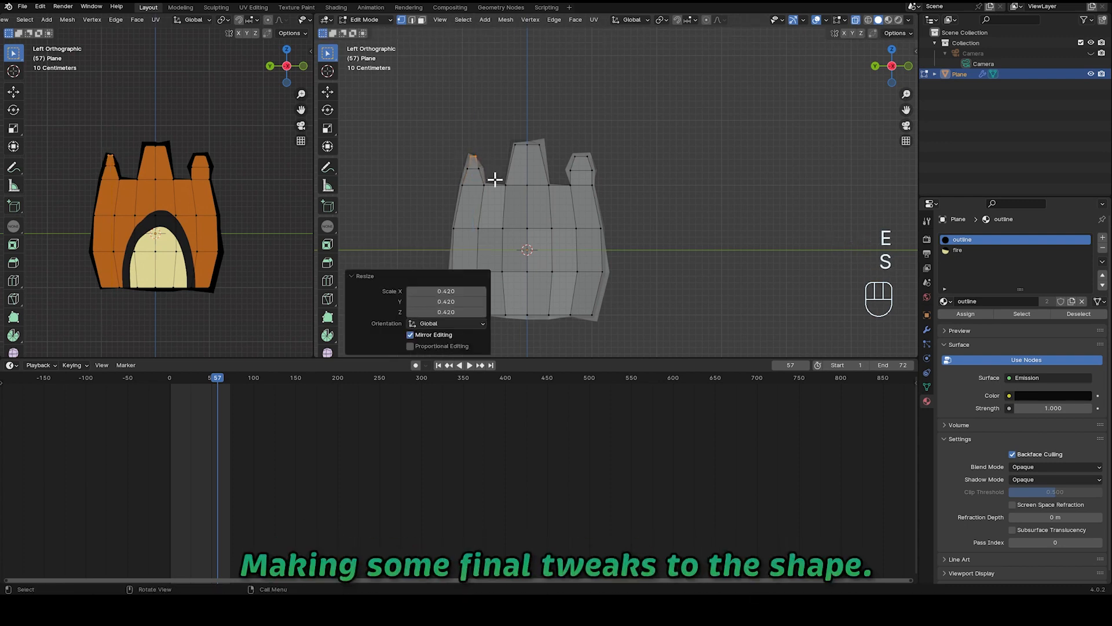
Rotate the left spike's tip -19.4° and move it slightly outwards and down
{"action": "left_click_drag", "start_coordinate": [452, 149], "coordinate": [490, 177]}
{"action": "key", "text": "r"}
{"action": "left_click", "coordinate": [510, 147]}
{"action": "key", "text": "g"}
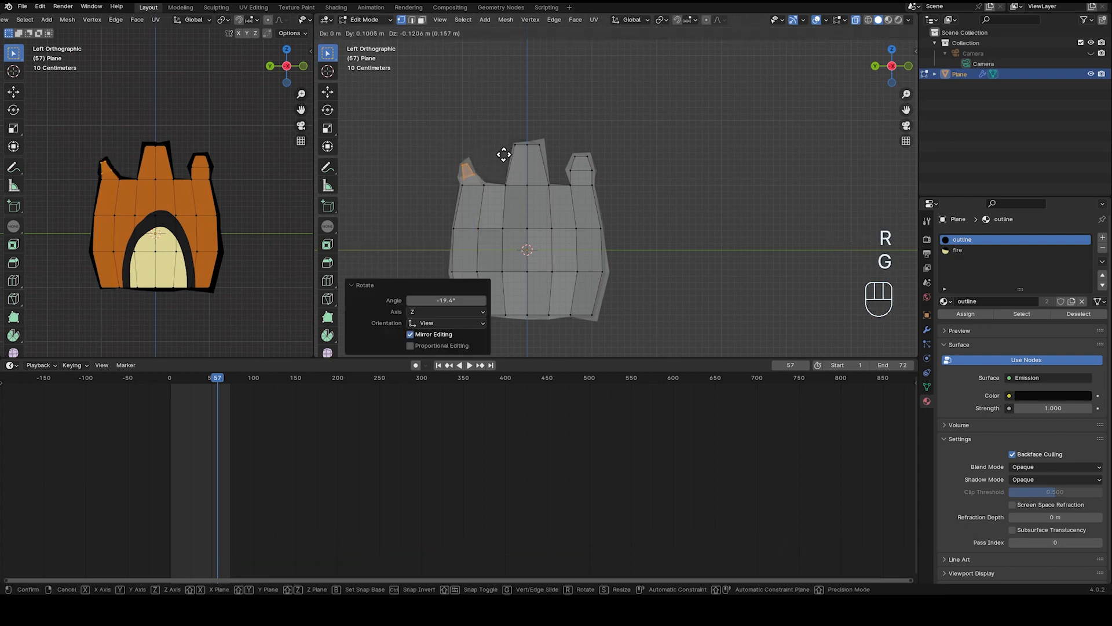
{"action": "left_click", "coordinate": [504, 152]}
Rotate the right spike's top section outwards and move it about -0.094 m in Y and -0.067 m in Z
{"action": "left_click_drag", "start_coordinate": [588, 152], "coordinate": [591, 155]}
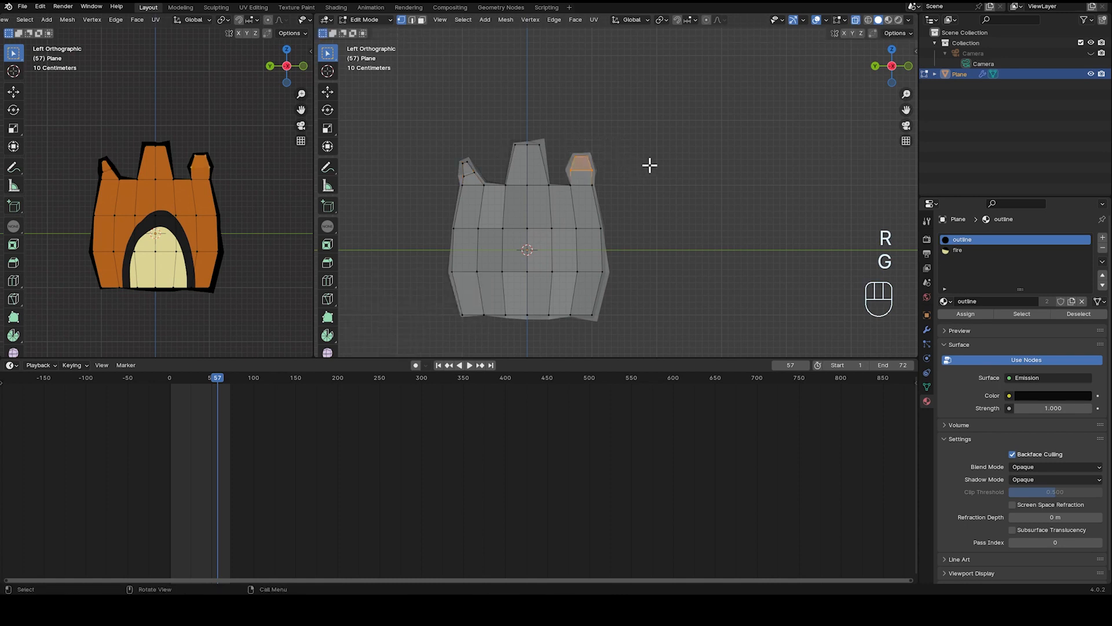
{"action": "key", "text": "r"}
{"action": "left_click", "coordinate": [672, 187]}
{"action": "key", "text": "g"}
{"action": "left_click", "coordinate": [666, 200]}
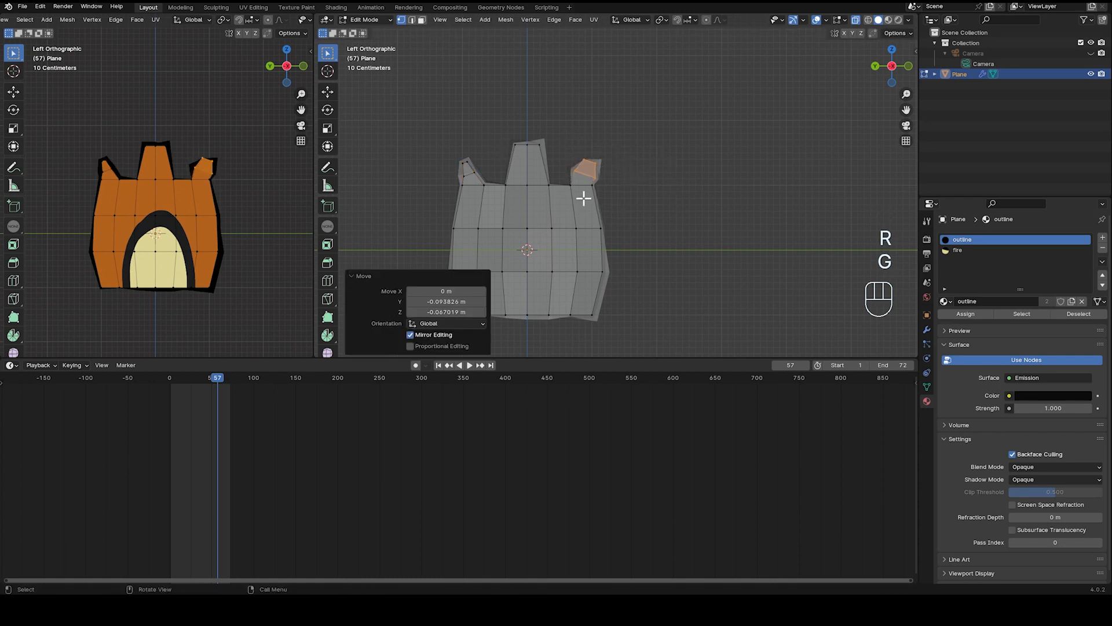
Rotate the edge at the base of the right spike 17.4° and move it slightly to tilt the flame's shoulder
{"action": "left_click_drag", "start_coordinate": [623, 197], "coordinate": [624, 197]}
{"action": "key", "text": "r"}
{"action": "left_click", "coordinate": [676, 231]}
{"action": "key", "text": "g"}
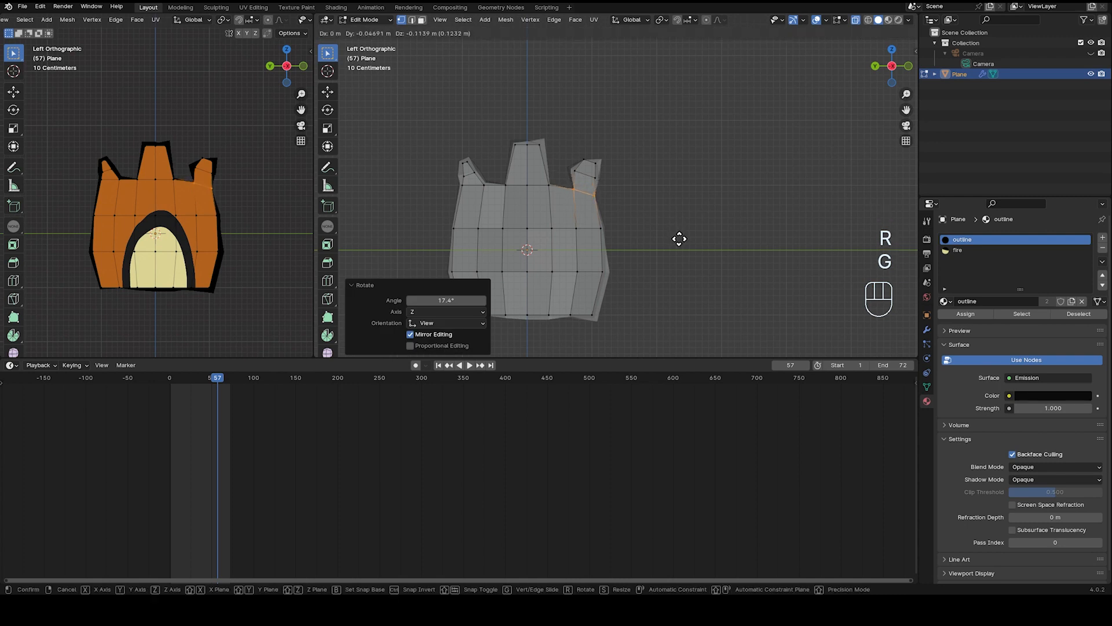
{"action": "left_click", "coordinate": [645, 199]}
Reposition the right spike's top section, scale it to 0.616 and play the animation with the reshaped flame
{"action": "left_click_drag", "start_coordinate": [621, 188], "coordinate": [622, 188]}
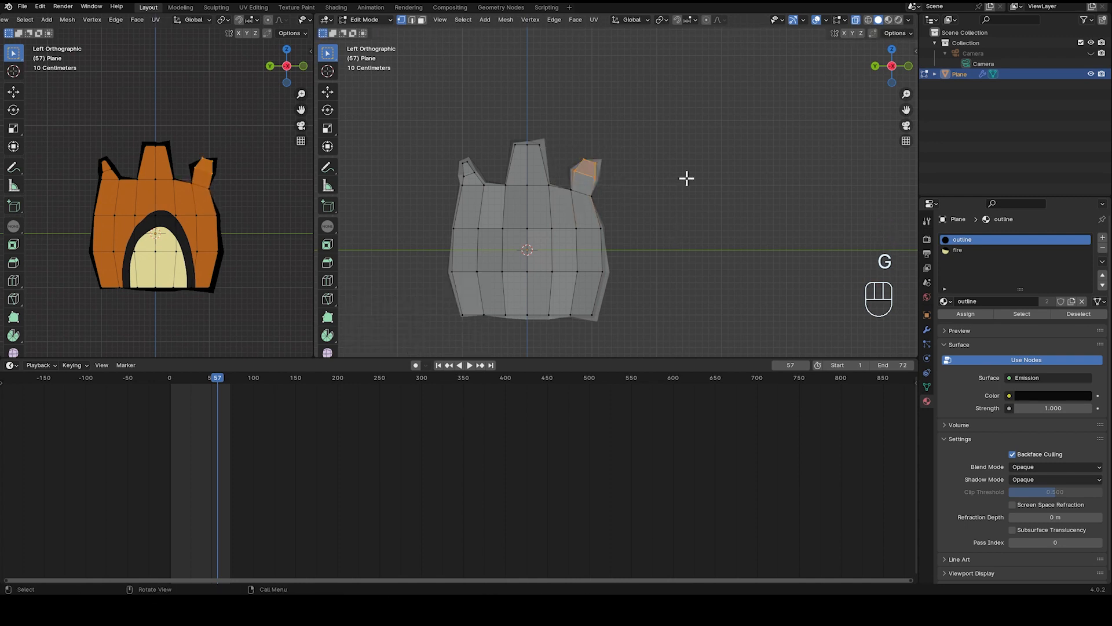
{"action": "key", "text": "g"}
{"action": "left_click", "coordinate": [703, 176]}
{"action": "key", "text": "s"}
{"action": "left_click", "coordinate": [655, 174]}
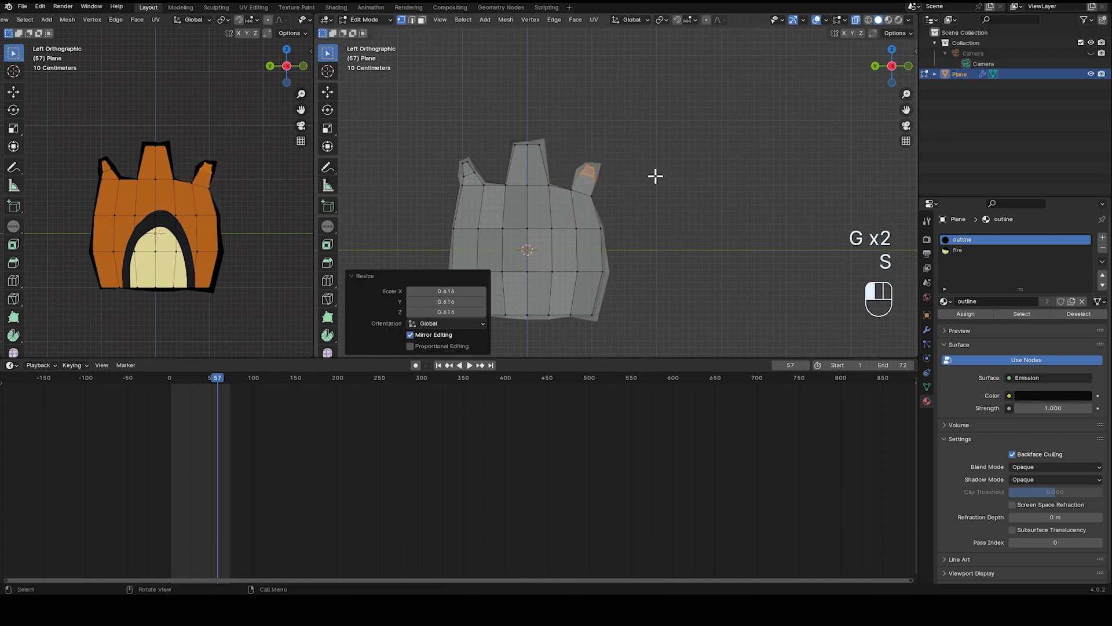
{"action": "key", "text": "space"}
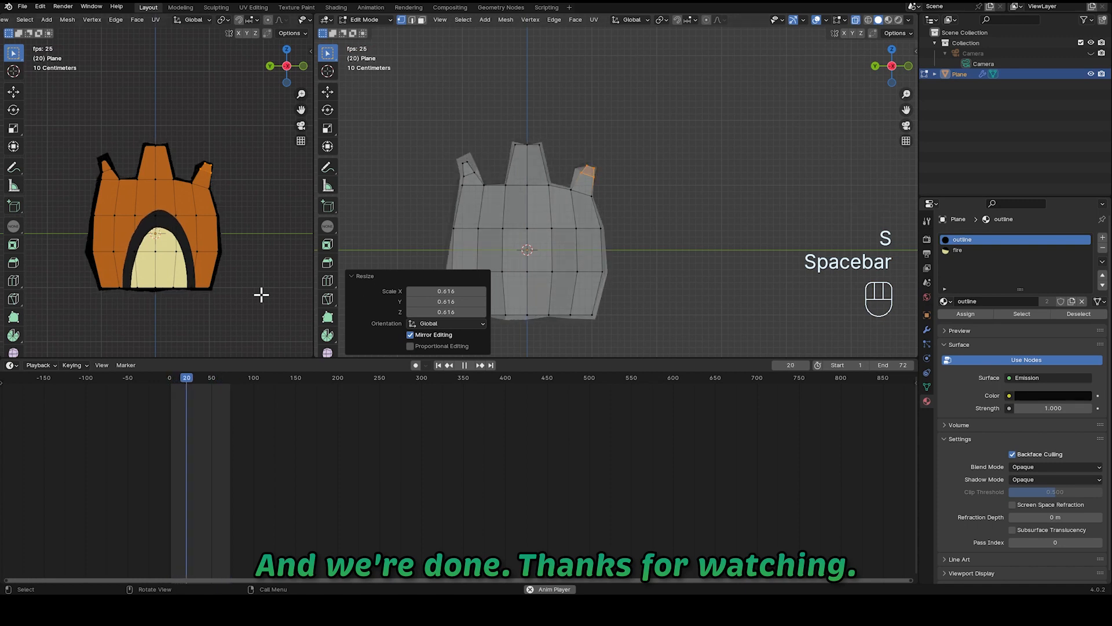